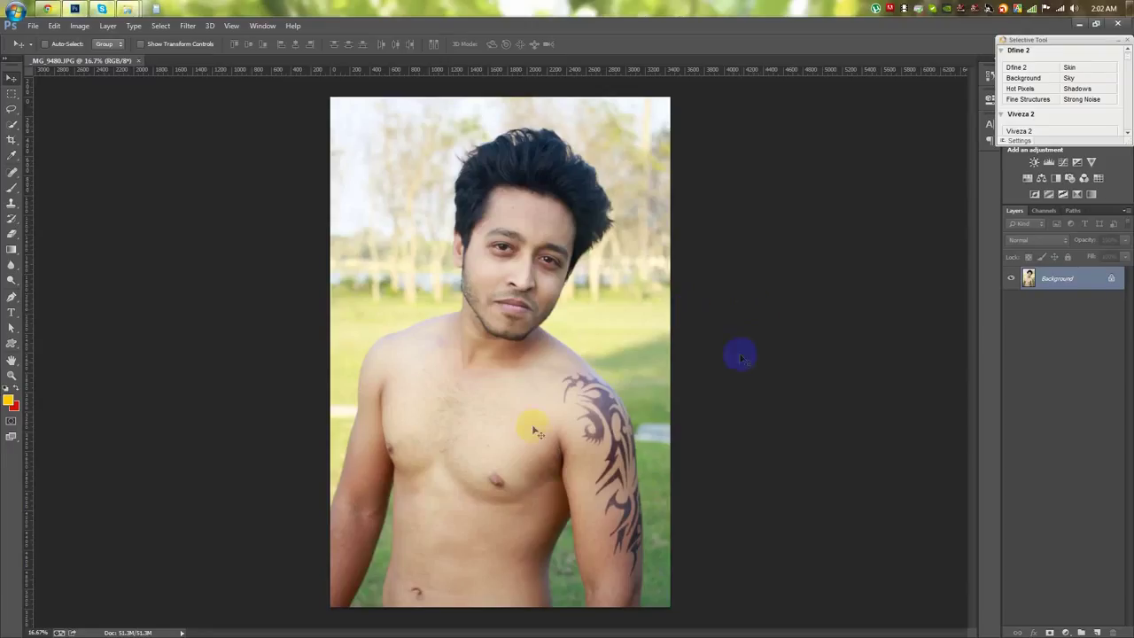
Spot-heal the blemishes on the man's cheek and under his nose
{"action": "scroll", "coordinate": [546, 228], "scroll_direction": "up", "scroll_amount": 3}
{"action": "scroll", "coordinate": [555, 190], "scroll_direction": "up", "scroll_amount": 3}
{"action": "scroll", "coordinate": [454, 337], "scroll_direction": "up", "scroll_amount": 2}
{"action": "key", "text": "j"}
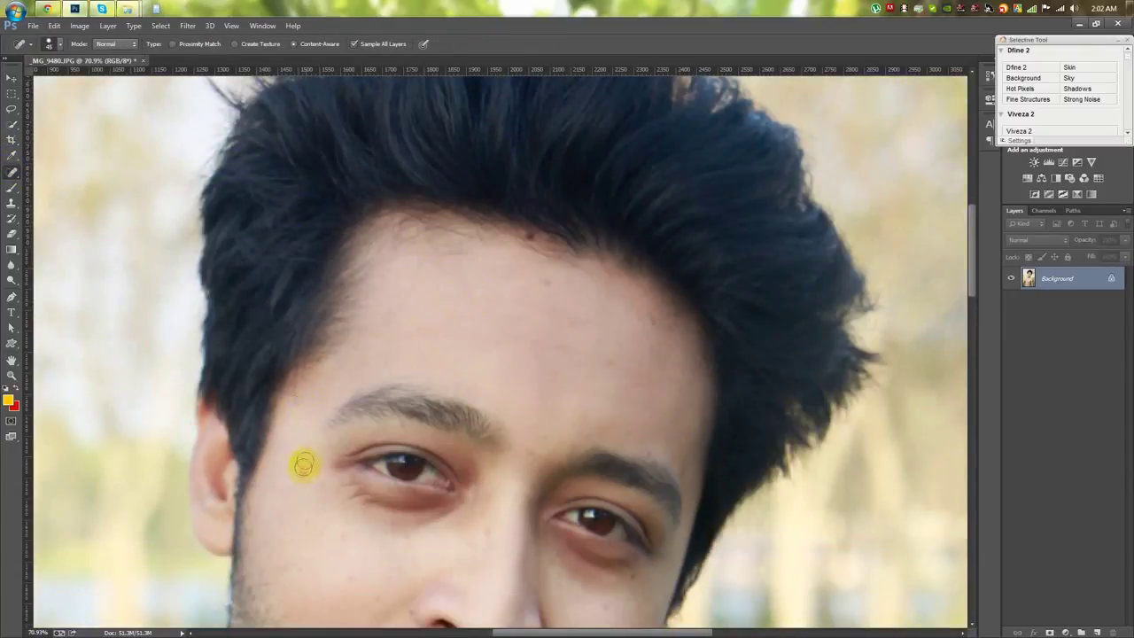
{"action": "left_click", "coordinate": [303, 521]}
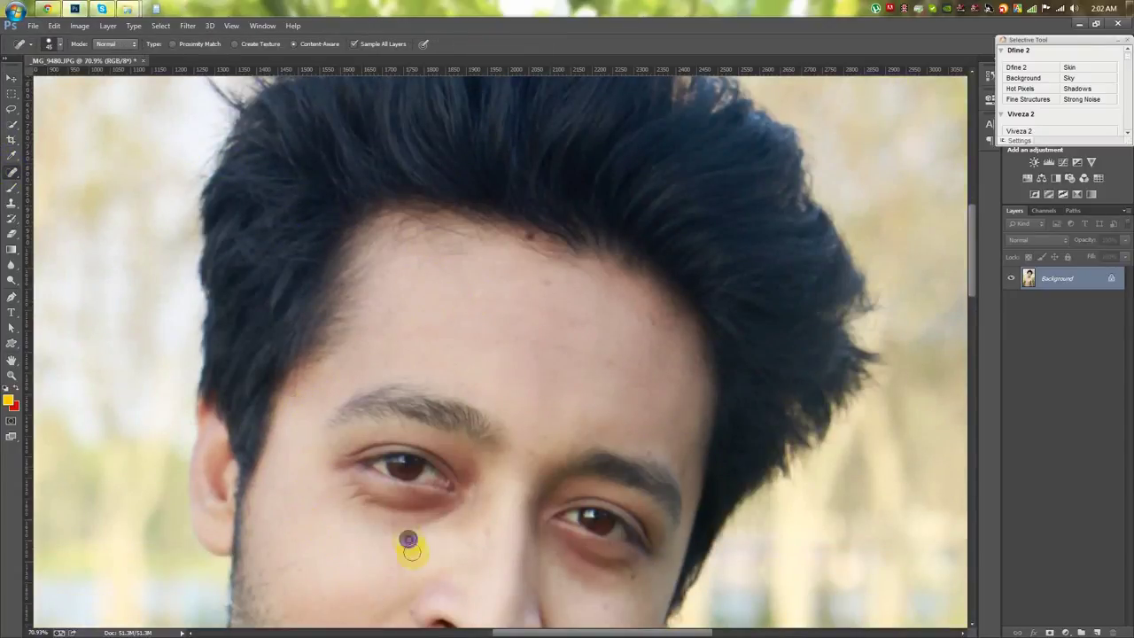
{"action": "scroll", "coordinate": [653, 390], "scroll_direction": "down", "scroll_amount": 1}
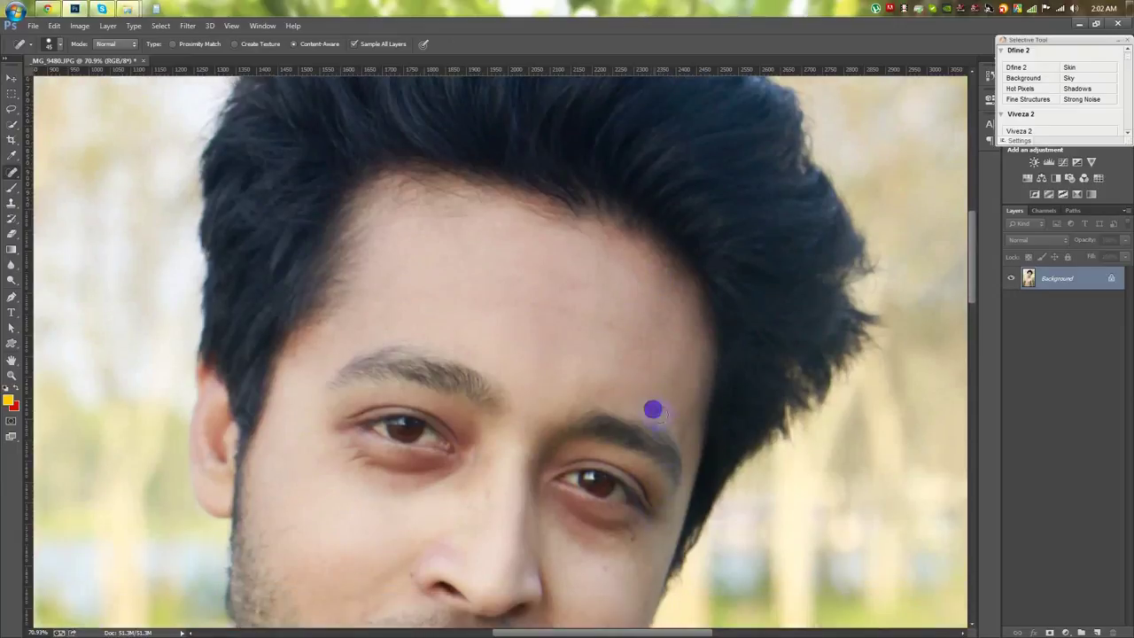
{"action": "scroll", "coordinate": [629, 469], "scroll_direction": "down", "scroll_amount": 1}
{"action": "scroll", "coordinate": [461, 527], "scroll_direction": "down", "scroll_amount": 1}
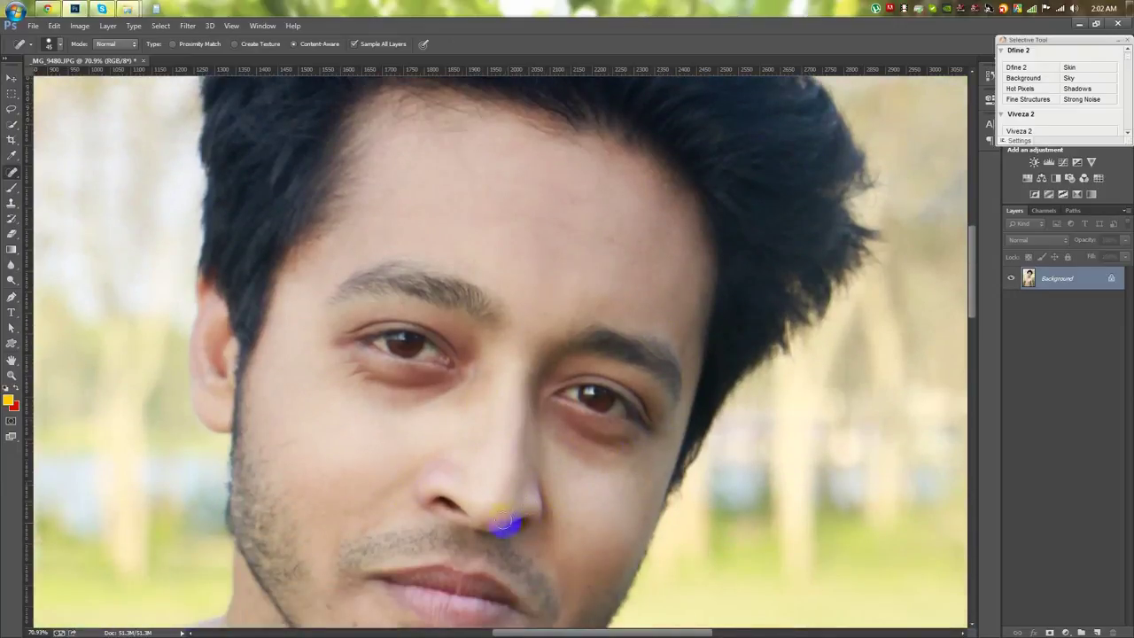
{"action": "scroll", "coordinate": [540, 514], "scroll_direction": "down", "scroll_amount": 1}
{"action": "left_click", "coordinate": [528, 512]}
Inspect the retouched face, browse the Image menu, and undo to compare with the original
{"action": "scroll", "coordinate": [443, 540], "scroll_direction": "down", "scroll_amount": 1}
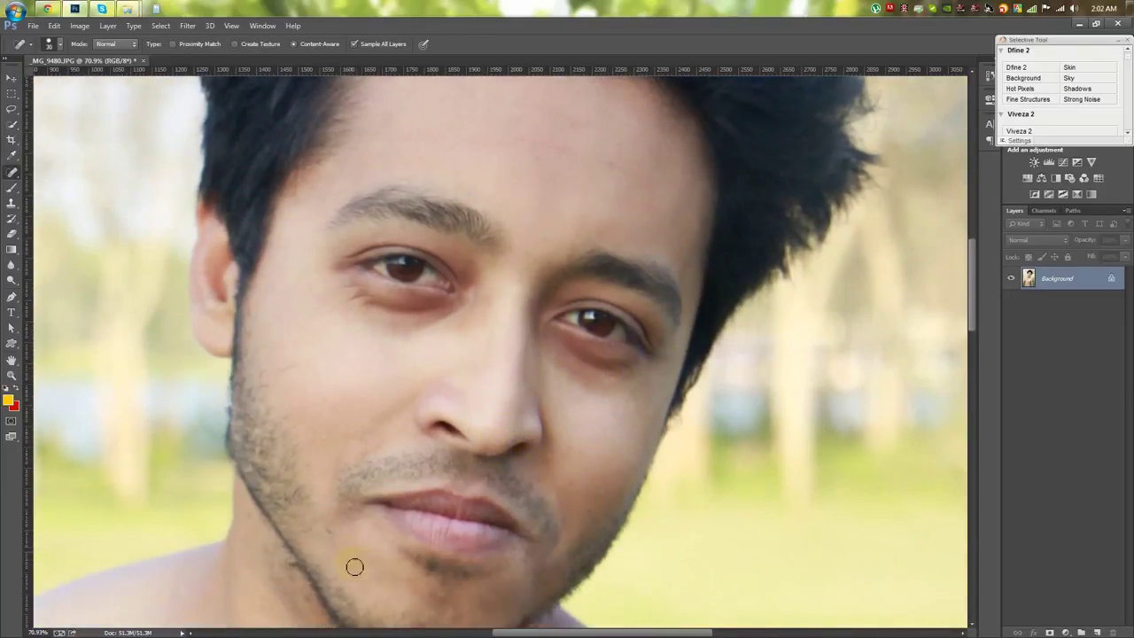
{"action": "scroll", "coordinate": [650, 337], "scroll_direction": "down", "scroll_amount": 1}
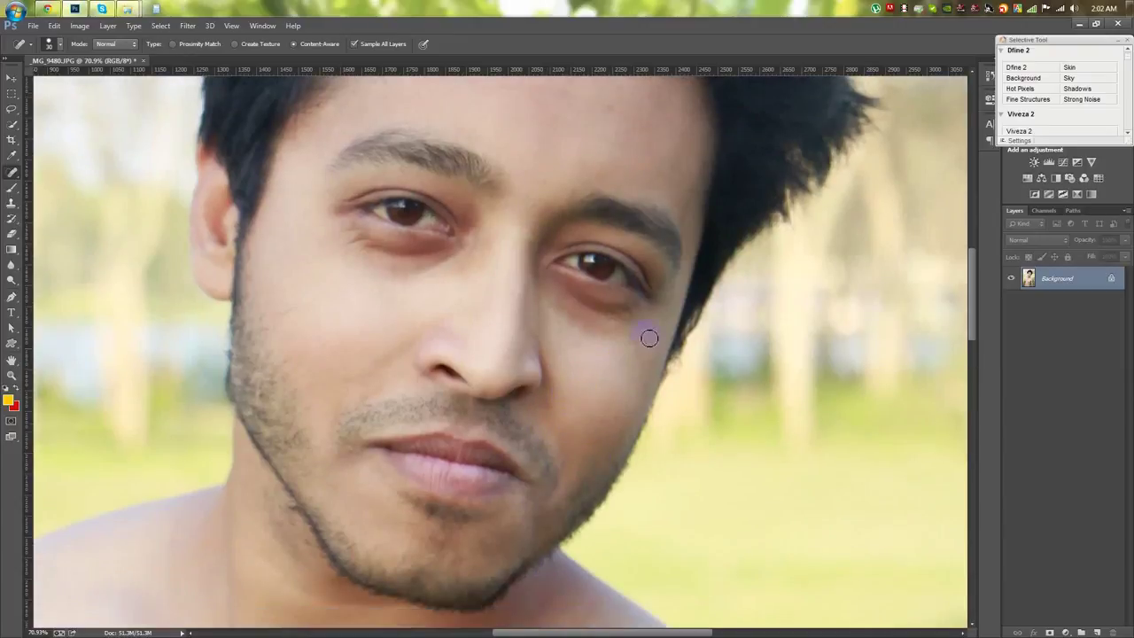
{"action": "scroll", "coordinate": [478, 541], "scroll_direction": "down", "scroll_amount": 5}
{"action": "scroll", "coordinate": [417, 567], "scroll_direction": "up", "scroll_amount": 4}
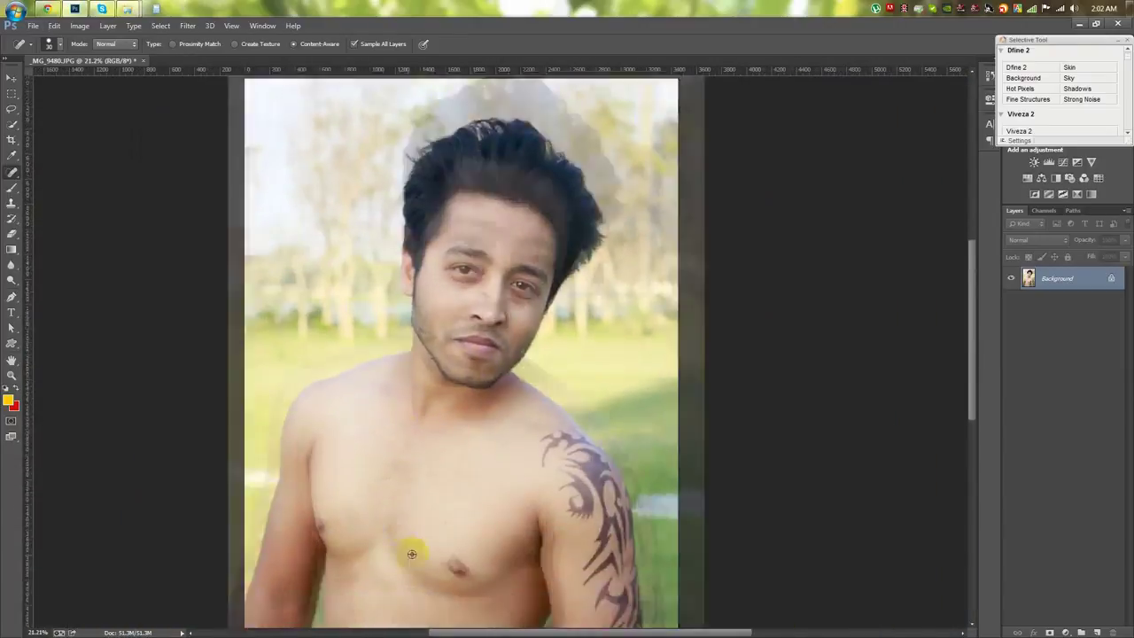
{"action": "scroll", "coordinate": [539, 431], "scroll_direction": "down", "scroll_amount": 3}
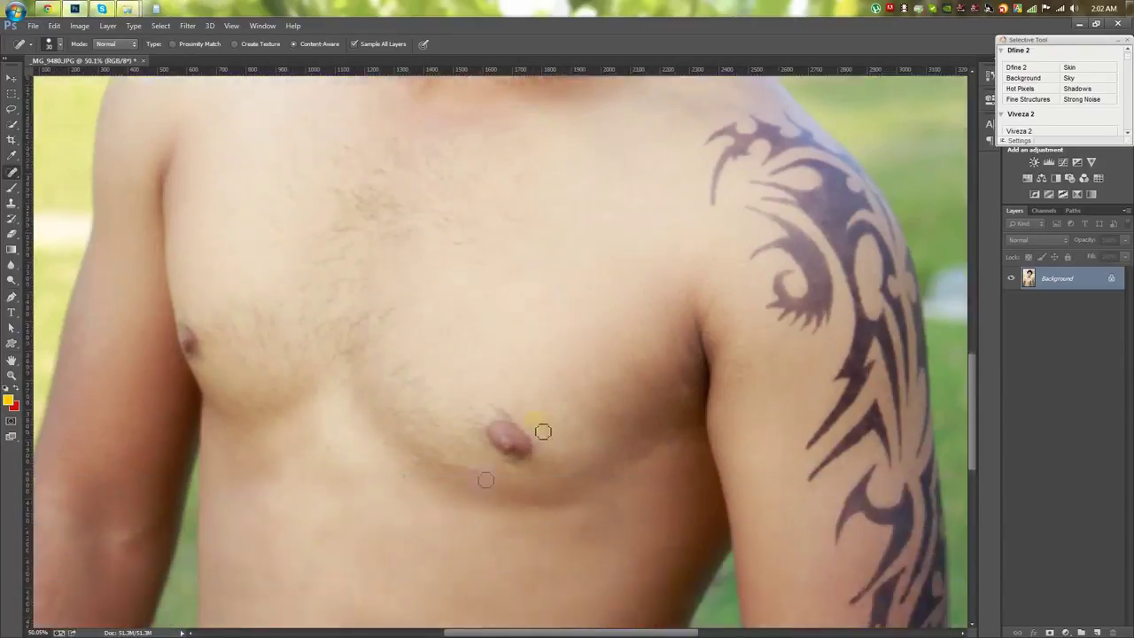
{"action": "scroll", "coordinate": [393, 443], "scroll_direction": "down", "scroll_amount": 3}
{"action": "scroll", "coordinate": [520, 108], "scroll_direction": "up", "scroll_amount": 1}
{"action": "scroll", "coordinate": [521, 109], "scroll_direction": "up", "scroll_amount": 2}
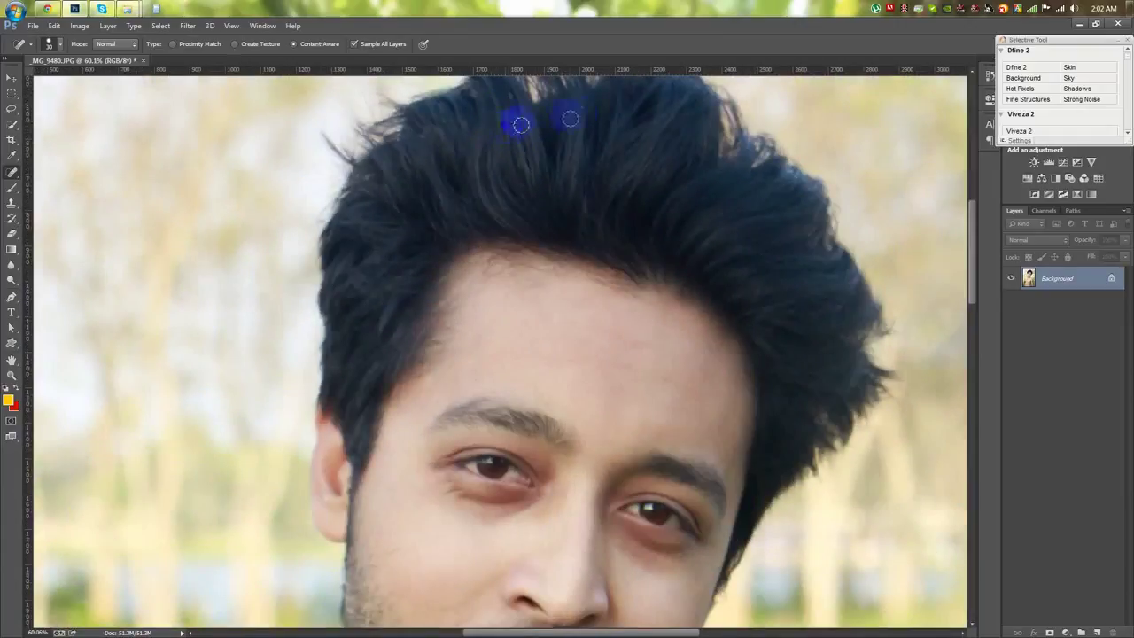
{"action": "scroll", "coordinate": [654, 124], "scroll_direction": "down", "scroll_amount": 5}
{"action": "left_click", "coordinate": [79, 25]}
{"action": "left_click", "coordinate": [117, 89]}
{"action": "key", "text": "ctrl+z"}
Apply a Camera Raw Filter with Highlights -86 and Shadows +46
{"action": "key", "text": "ctrl+z"}
{"action": "key", "text": "ctrl+z"}
{"action": "key", "text": "ctrl+z"}
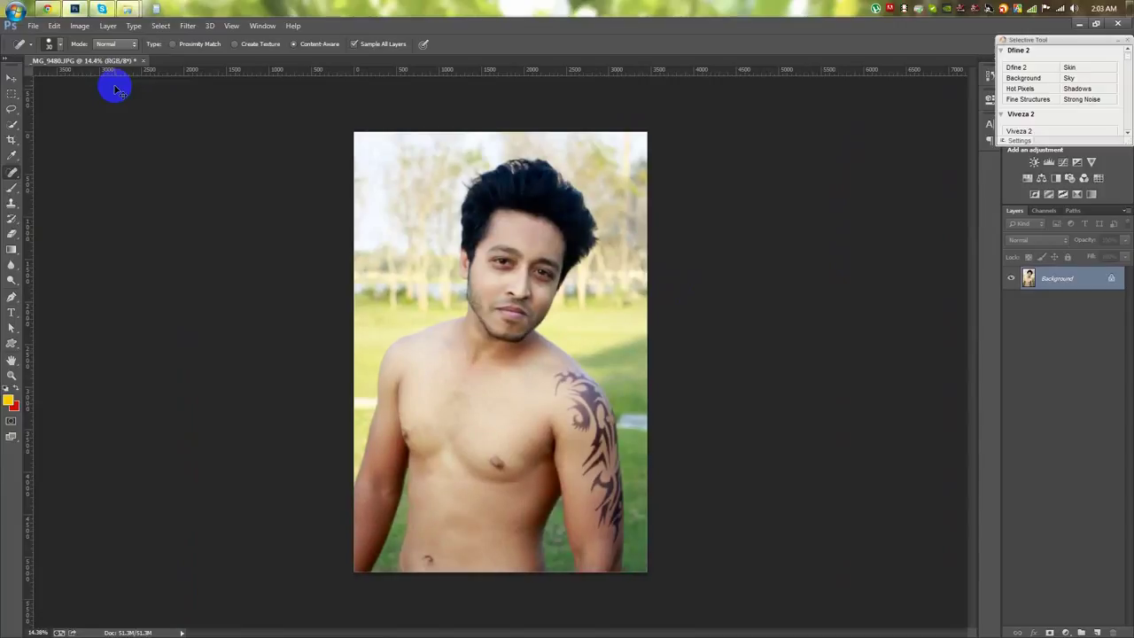
{"action": "key", "text": "ctrl+z"}
{"action": "key", "text": "ctrl+z"}
{"action": "left_click", "coordinate": [188, 24]}
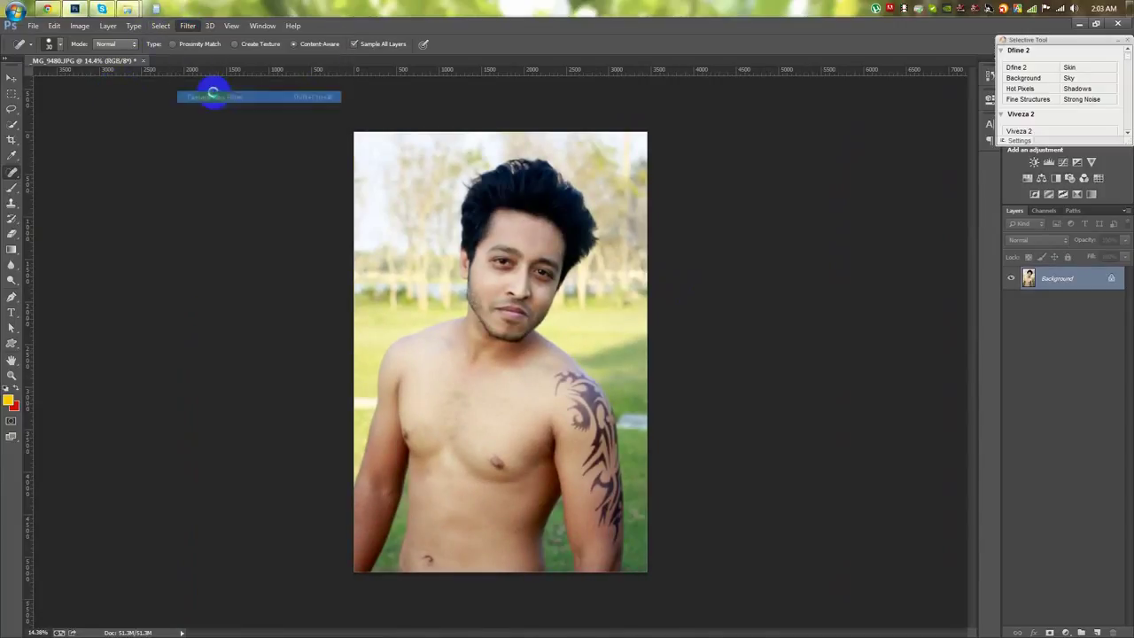
{"action": "left_click", "coordinate": [217, 95]}
{"action": "mouse_move", "coordinate": [841, 302]}
{"action": "left_mouse_down"}
{"action": "mouse_move", "coordinate": [778, 310]}
{"action": "mouse_move", "coordinate": [882, 325]}
{"action": "mouse_move", "coordinate": [870, 350]}
{"action": "left_mouse_up"}
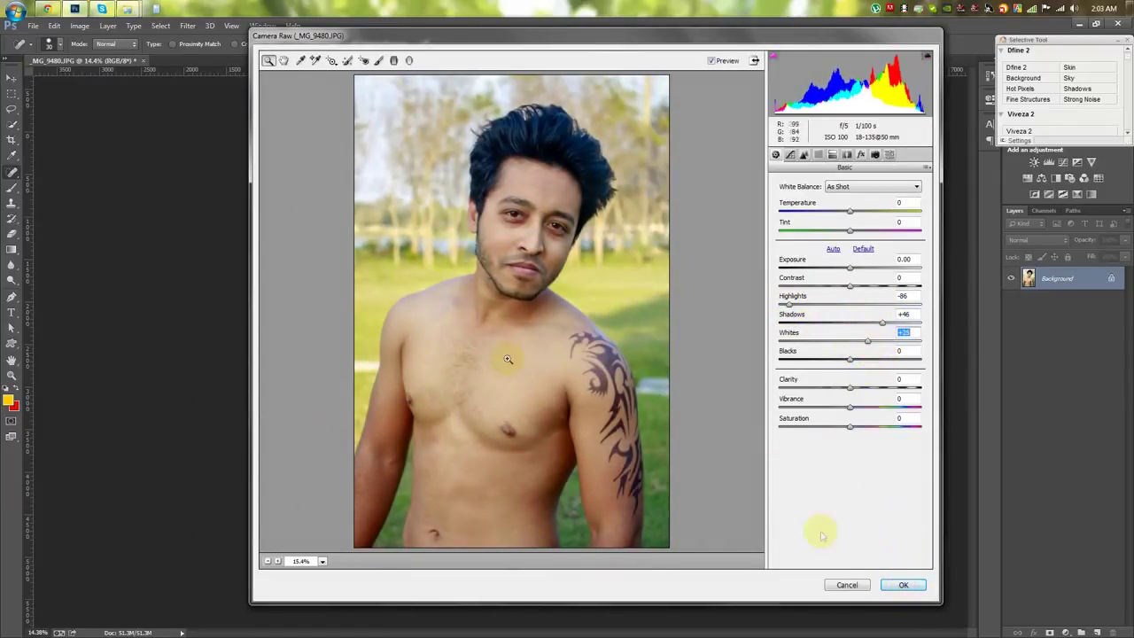
{"action": "key", "text": "Return"}
Resize the image to 2500 pixels wide in Image Size
{"action": "left_click", "coordinate": [77, 27]}
{"action": "left_click", "coordinate": [97, 111]}
{"action": "type", "text": "2500"}
{"action": "left_click", "coordinate": [696, 307]}
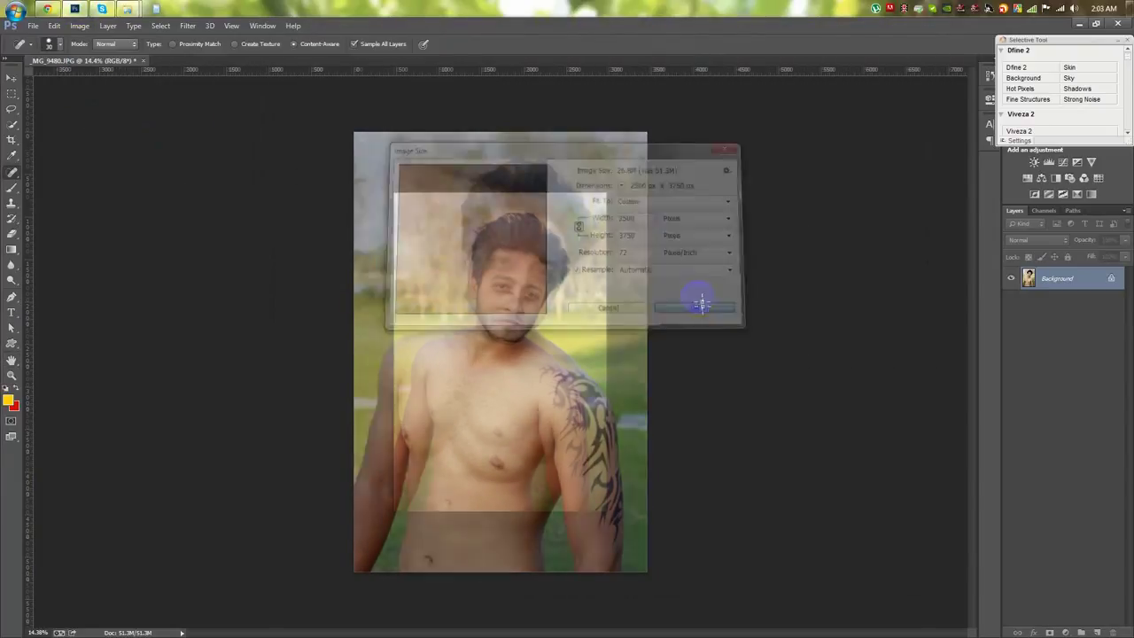
{"action": "left_click", "coordinate": [12, 296]}
{"action": "scroll", "coordinate": [379, 473], "scroll_direction": "up", "scroll_amount": 3}
{"action": "scroll", "coordinate": [450, 367], "scroll_direction": "up", "scroll_amount": 3}
Trace the pen path up the arm's outer edge past the shoulder and jaw to the hair top
{"action": "left_click_drag", "start_coordinate": [450, 367], "coordinate": [514, 235]}
{"action": "scroll", "coordinate": [491, 499], "scroll_direction": "up", "scroll_amount": 2}
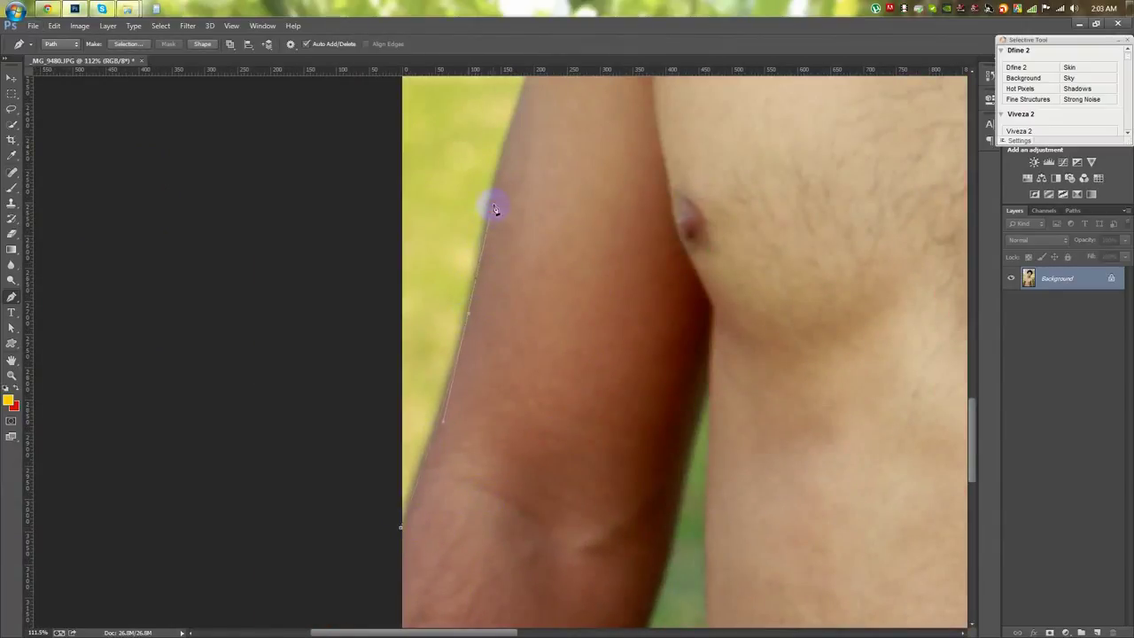
{"action": "scroll", "coordinate": [495, 209], "scroll_direction": "up", "scroll_amount": 5}
{"action": "left_click", "coordinate": [492, 176]}
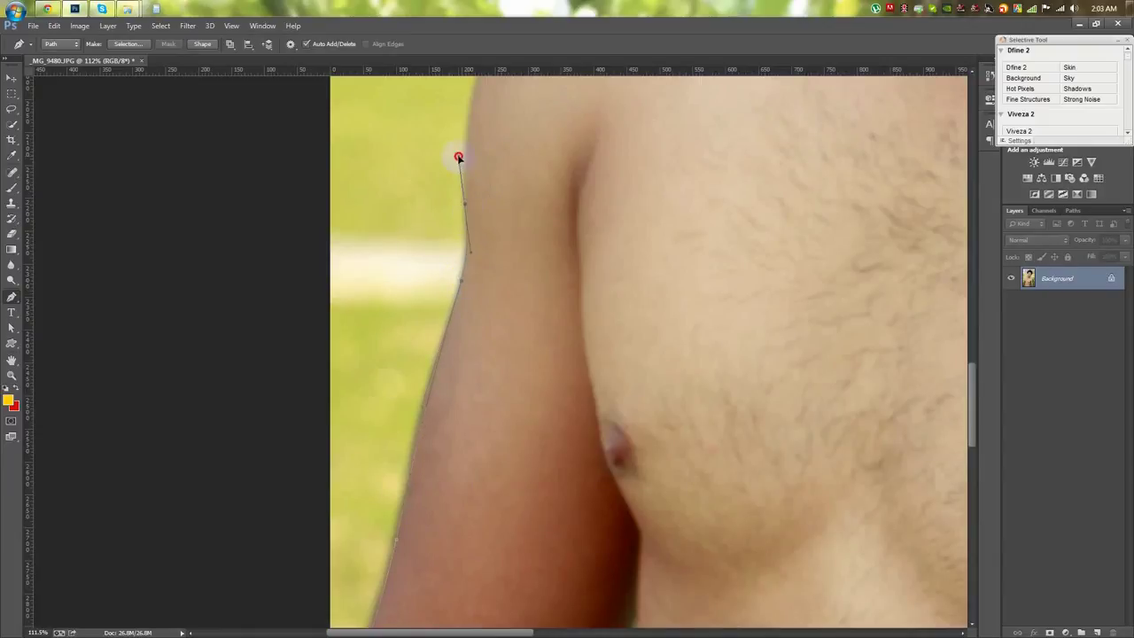
{"action": "scroll", "coordinate": [458, 157], "scroll_direction": "up", "scroll_amount": 6}
{"action": "scroll", "coordinate": [458, 158], "scroll_direction": "right", "scroll_amount": 4}
{"action": "left_click", "coordinate": [396, 265]}
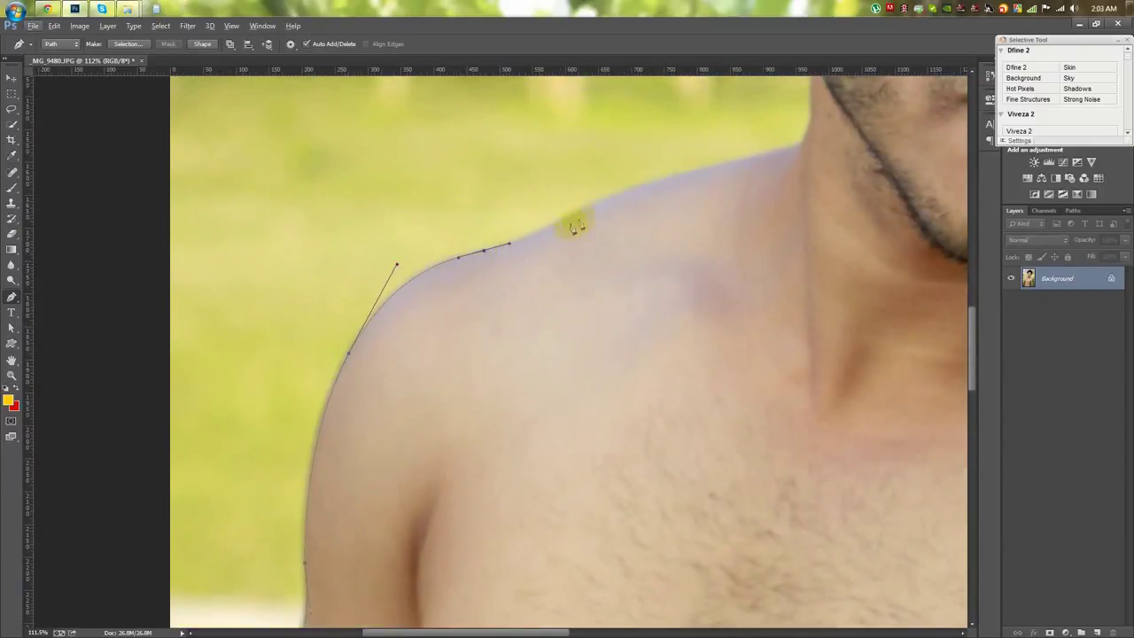
{"action": "left_click", "coordinate": [803, 148]}
{"action": "scroll", "coordinate": [472, 379], "scroll_direction": "up", "scroll_amount": 4}
{"action": "scroll", "coordinate": [472, 379], "scroll_direction": "right", "scroll_amount": 4}
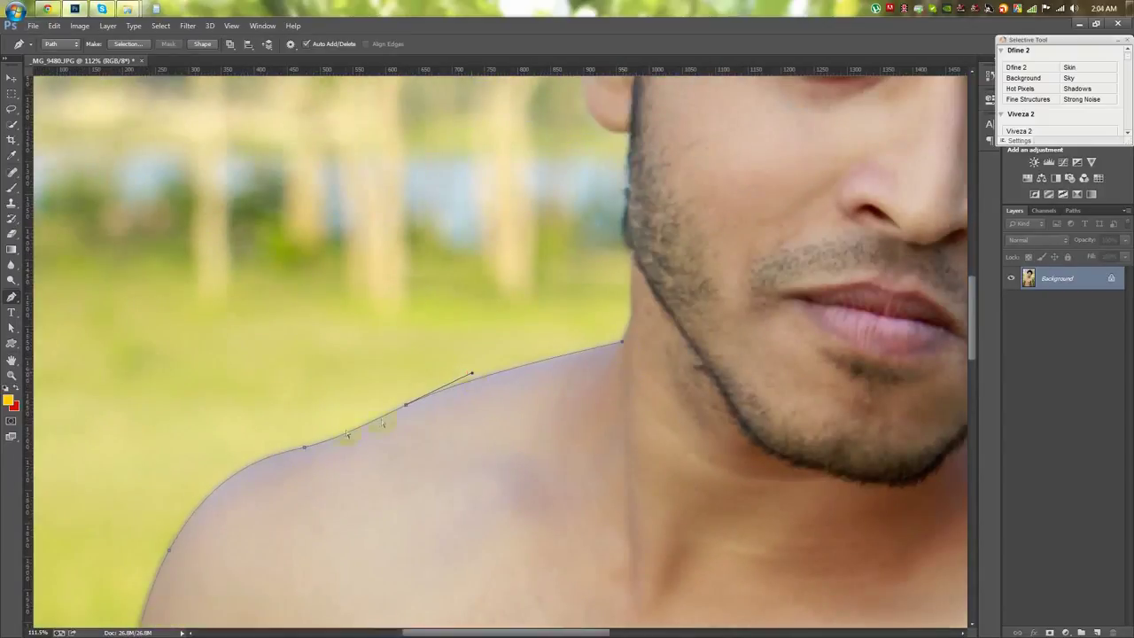
{"action": "left_click", "coordinate": [634, 249]}
{"action": "scroll", "coordinate": [436, 385], "scroll_direction": "up", "scroll_amount": 4}
{"action": "scroll", "coordinate": [436, 385], "scroll_direction": "right", "scroll_amount": 4}
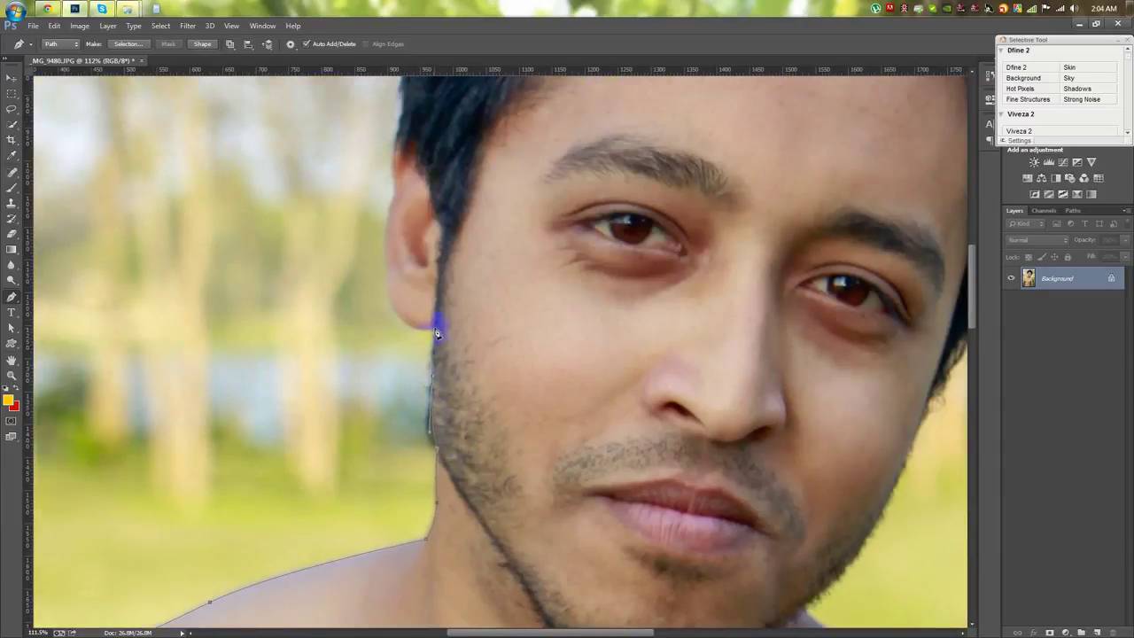
{"action": "scroll", "coordinate": [436, 332], "scroll_direction": "up", "scroll_amount": 5}
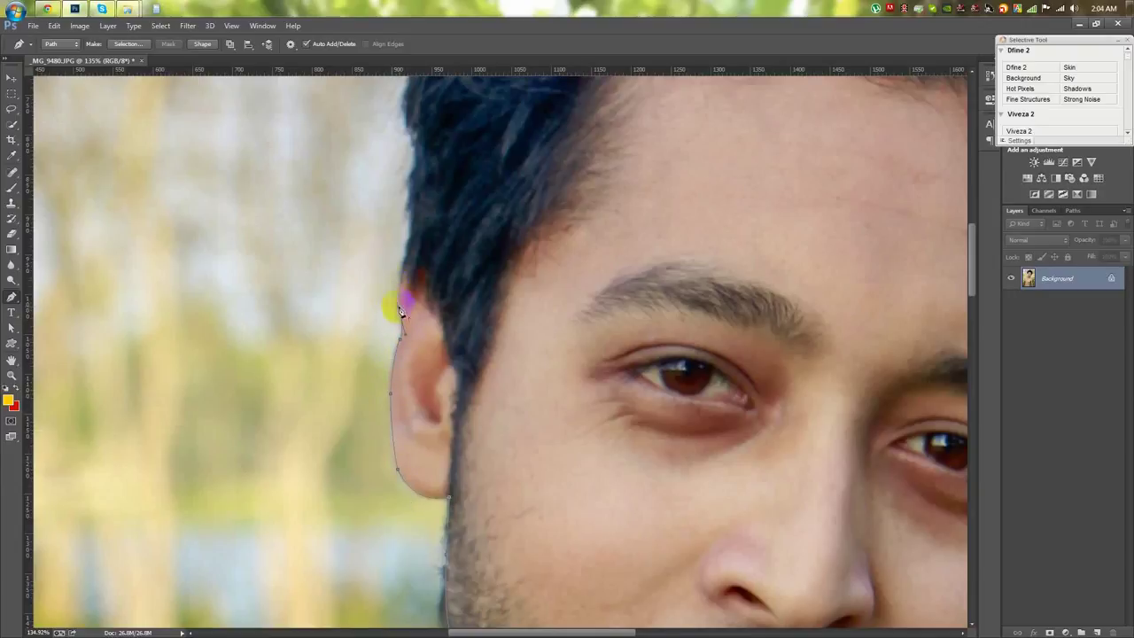
{"action": "scroll", "coordinate": [413, 259], "scroll_direction": "down", "scroll_amount": 5}
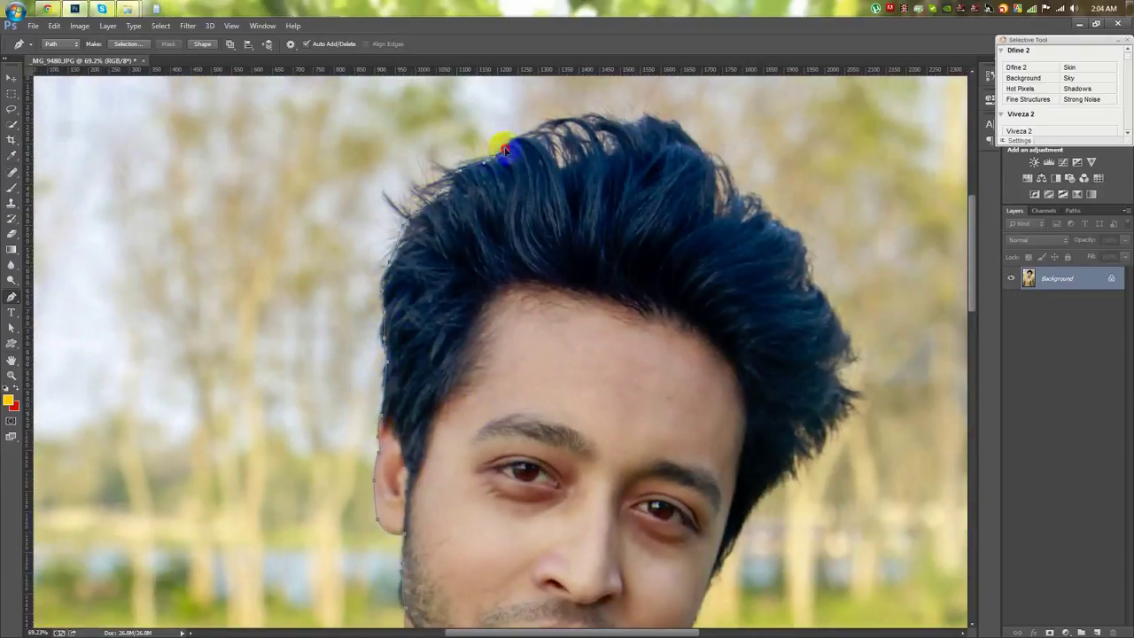
{"action": "left_click", "coordinate": [655, 124]}
Continue the path down the shoulder and along the arm edge to the arm's bottom
{"action": "scroll", "coordinate": [553, 232], "scroll_direction": "up", "scroll_amount": 2}
{"action": "scroll", "coordinate": [553, 232], "scroll_direction": "right", "scroll_amount": 4}
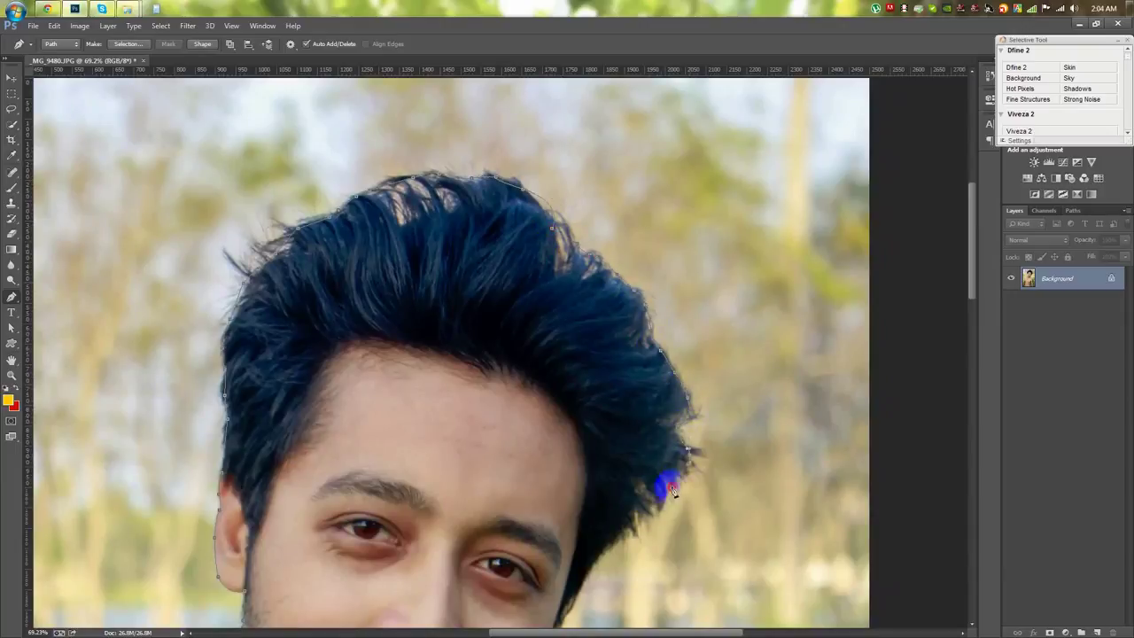
{"action": "scroll", "coordinate": [576, 555], "scroll_direction": "up", "scroll_amount": 2}
{"action": "scroll", "coordinate": [526, 435], "scroll_direction": "down", "scroll_amount": 1}
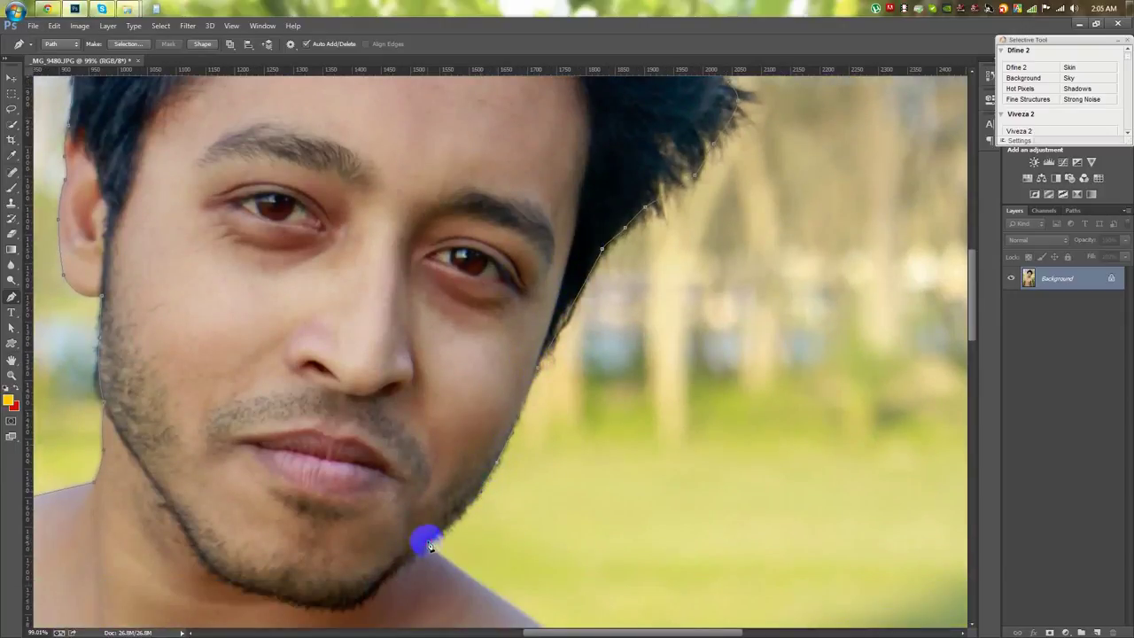
{"action": "scroll", "coordinate": [429, 547], "scroll_direction": "up", "scroll_amount": 2}
{"action": "scroll", "coordinate": [398, 421], "scroll_direction": "down", "scroll_amount": 2}
{"action": "scroll", "coordinate": [398, 421], "scroll_direction": "right", "scroll_amount": 2}
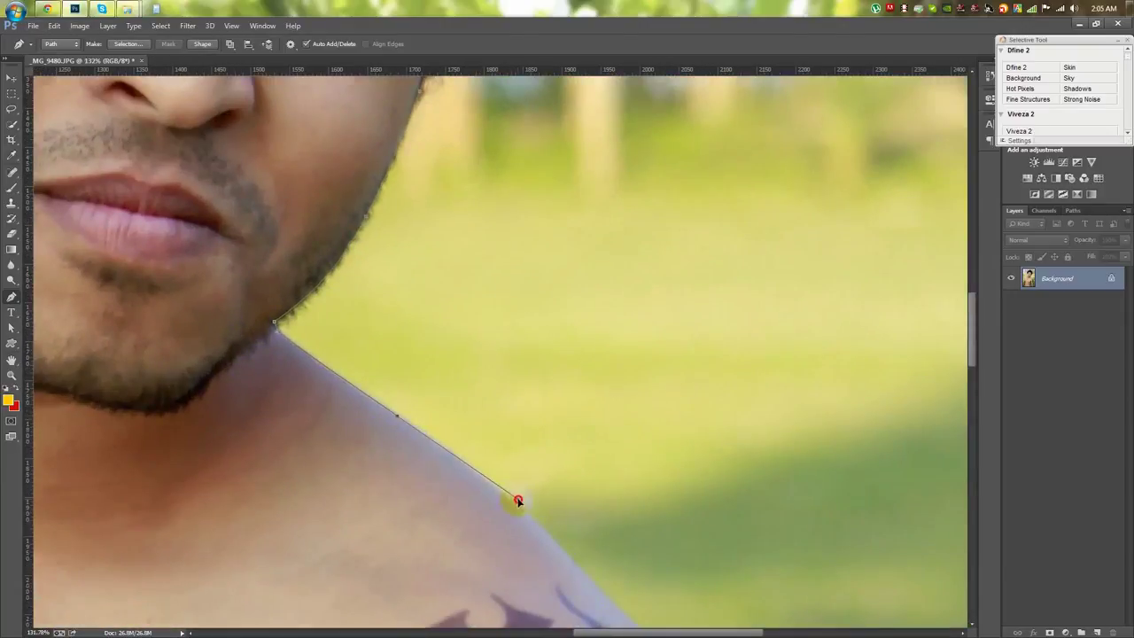
{"action": "scroll", "coordinate": [518, 500], "scroll_direction": "down", "scroll_amount": 1}
{"action": "left_click", "coordinate": [572, 537]}
{"action": "scroll", "coordinate": [573, 537], "scroll_direction": "down", "scroll_amount": 3}
{"action": "scroll", "coordinate": [443, 354], "scroll_direction": "right", "scroll_amount": 3}
{"action": "left_click", "coordinate": [458, 395]}
{"action": "scroll", "coordinate": [526, 439], "scroll_direction": "down", "scroll_amount": 1}
{"action": "scroll", "coordinate": [526, 439], "scroll_direction": "down", "scroll_amount": 3}
{"action": "left_click", "coordinate": [526, 487]}
{"action": "scroll", "coordinate": [526, 486], "scroll_direction": "down", "scroll_amount": 3}
{"action": "scroll", "coordinate": [547, 463], "scroll_direction": "down", "scroll_amount": 3}
{"action": "scroll", "coordinate": [547, 310], "scroll_direction": "right", "scroll_amount": 2}
{"action": "left_click_drag", "start_coordinate": [540, 472], "coordinate": [537, 502]}
{"action": "scroll", "coordinate": [534, 558], "scroll_direction": "down", "scroll_amount": 3}
{"action": "scroll", "coordinate": [538, 461], "scroll_direction": "down", "scroll_amount": 3}
{"action": "left_click", "coordinate": [532, 458]}
{"action": "left_click", "coordinate": [526, 521]}
{"action": "left_click_drag", "start_coordinate": [532, 565], "coordinate": [537, 590]}
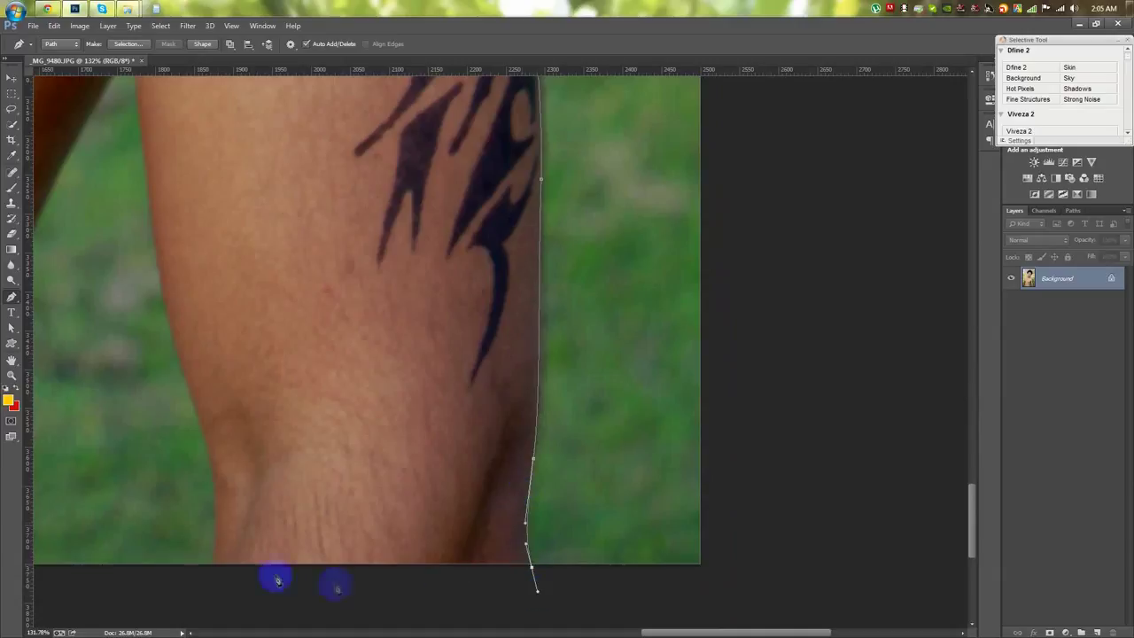
Curve the path along the bottom edge, the arm beside the knee, and the left arm edge
{"action": "left_click", "coordinate": [212, 565]}
{"action": "scroll", "coordinate": [213, 565], "scroll_direction": "left", "scroll_amount": 3}
{"action": "scroll", "coordinate": [213, 565], "scroll_direction": "down", "scroll_amount": 1}
{"action": "left_click_drag", "start_coordinate": [436, 396], "coordinate": [414, 308]}
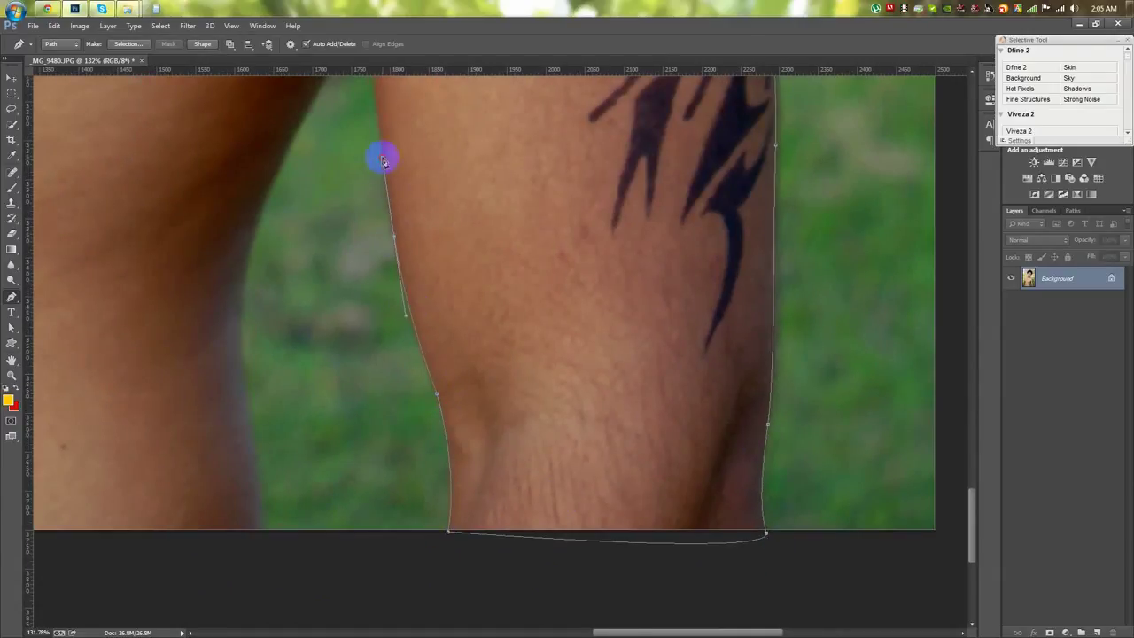
{"action": "scroll", "coordinate": [386, 178], "scroll_direction": "up", "scroll_amount": 3}
{"action": "left_click_drag", "start_coordinate": [301, 409], "coordinate": [237, 560]}
{"action": "scroll", "coordinate": [266, 519], "scroll_direction": "down", "scroll_amount": 3}
{"action": "scroll", "coordinate": [265, 519], "scroll_direction": "left", "scroll_amount": 2}
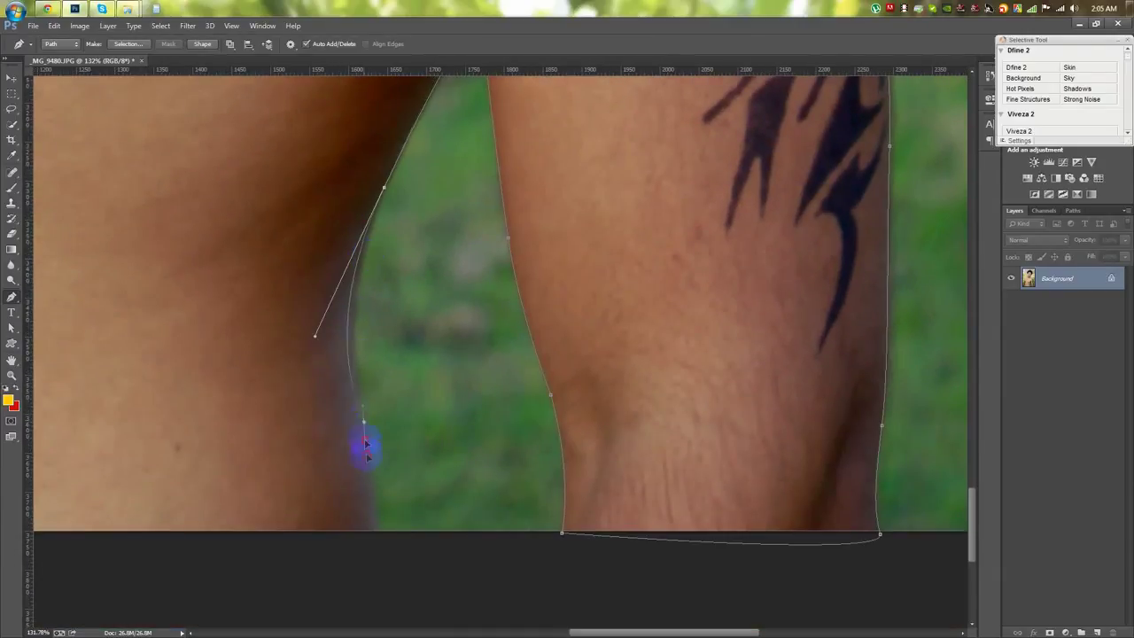
{"action": "left_click_drag", "start_coordinate": [361, 394], "coordinate": [381, 515]}
{"action": "scroll", "coordinate": [380, 540], "scroll_direction": "left", "scroll_amount": 3}
{"action": "scroll", "coordinate": [380, 540], "scroll_direction": "down", "scroll_amount": 1}
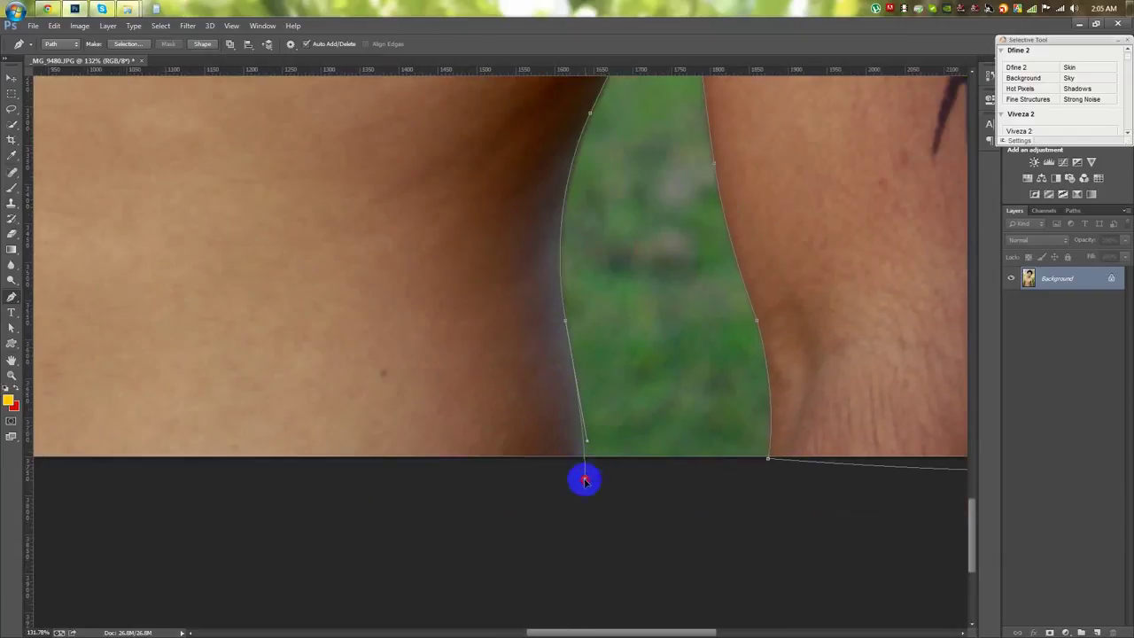
{"action": "scroll", "coordinate": [585, 481], "scroll_direction": "left", "scroll_amount": 5}
{"action": "scroll", "coordinate": [585, 481], "scroll_direction": "up", "scroll_amount": 1}
{"action": "scroll", "coordinate": [633, 133], "scroll_direction": "up", "scroll_amount": 3}
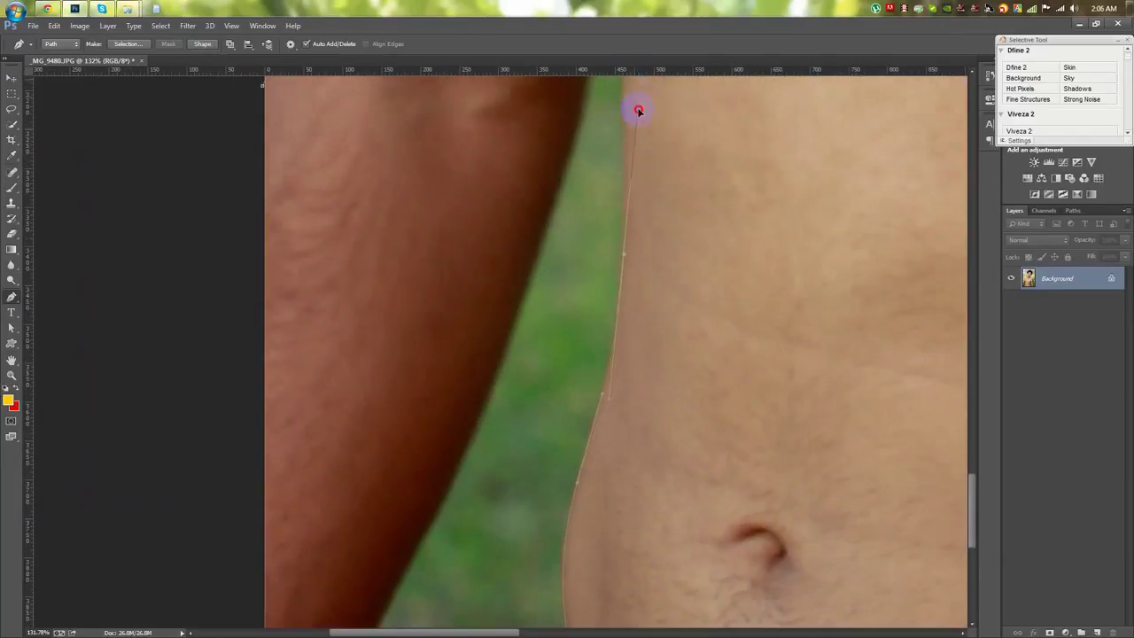
{"action": "scroll", "coordinate": [644, 276], "scroll_direction": "up", "scroll_amount": 5}
Trace the green gaps along the waist, close the path, and load it as a selection
{"action": "left_click", "coordinate": [625, 232]}
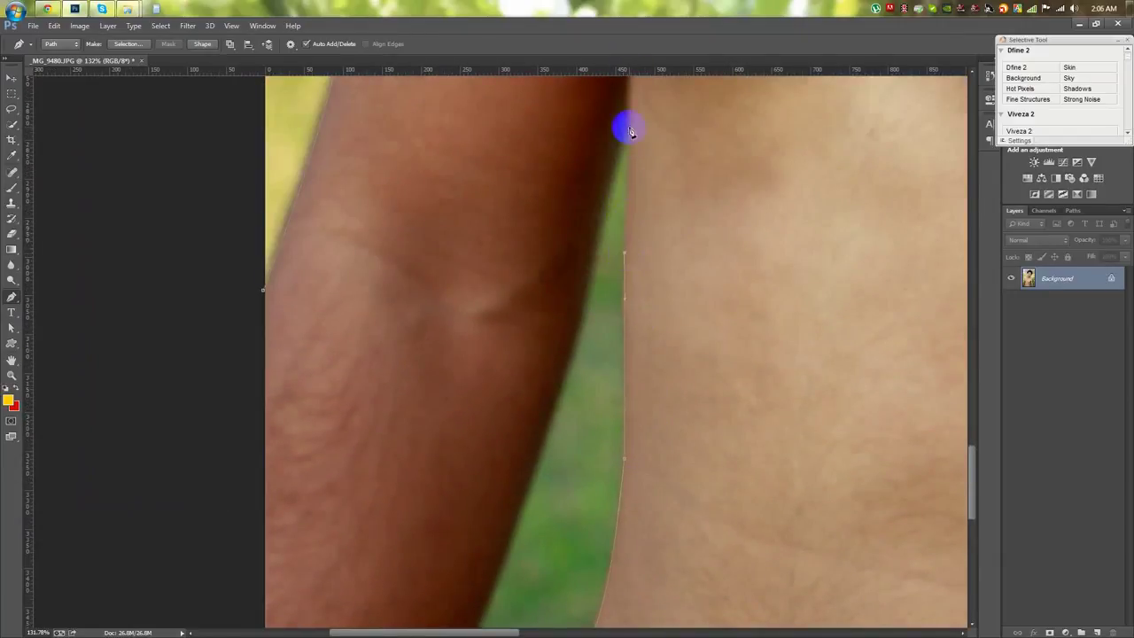
{"action": "left_click", "coordinate": [536, 450]}
{"action": "scroll", "coordinate": [608, 230], "scroll_direction": "down", "scroll_amount": 2}
{"action": "scroll", "coordinate": [607, 230], "scroll_direction": "down", "scroll_amount": 2}
{"action": "left_click", "coordinate": [460, 553]}
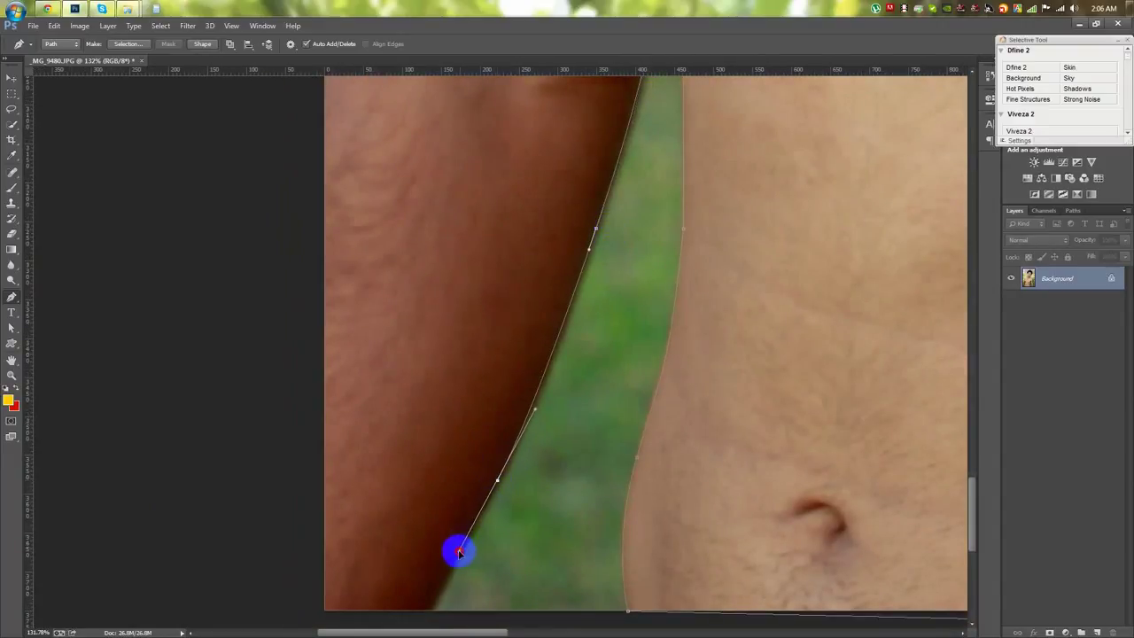
{"action": "left_click_drag", "start_coordinate": [464, 581], "coordinate": [590, 342]}
{"action": "left_click", "coordinate": [554, 372]}
{"action": "left_click", "coordinate": [420, 394]}
{"action": "scroll", "coordinate": [420, 392], "scroll_direction": "up", "scroll_amount": 3}
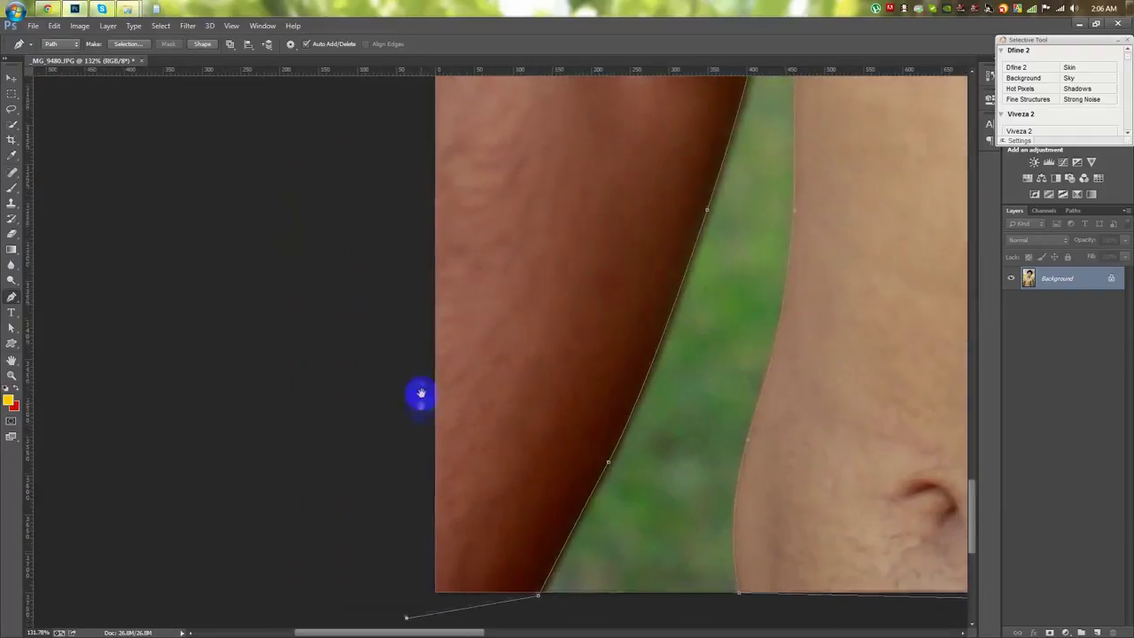
{"action": "scroll", "coordinate": [390, 465], "scroll_direction": "up", "scroll_amount": 5}
{"action": "left_click", "coordinate": [393, 493]}
{"action": "key", "text": "ctrl+Return"}
{"action": "scroll", "coordinate": [387, 484], "scroll_direction": "down", "scroll_amount": 3, "text": "alt"}
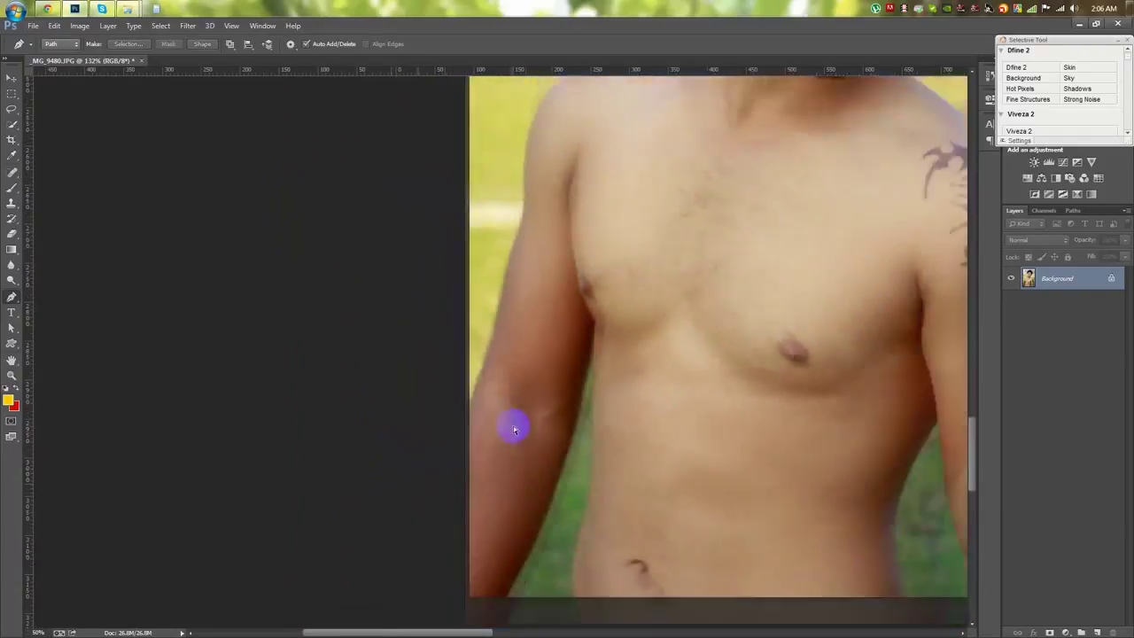
{"action": "scroll", "coordinate": [511, 426], "scroll_direction": "down", "scroll_amount": 3, "text": "alt"}
Add a layer mask to hide the grassy background around the man
{"action": "left_click", "coordinate": [1050, 632]}
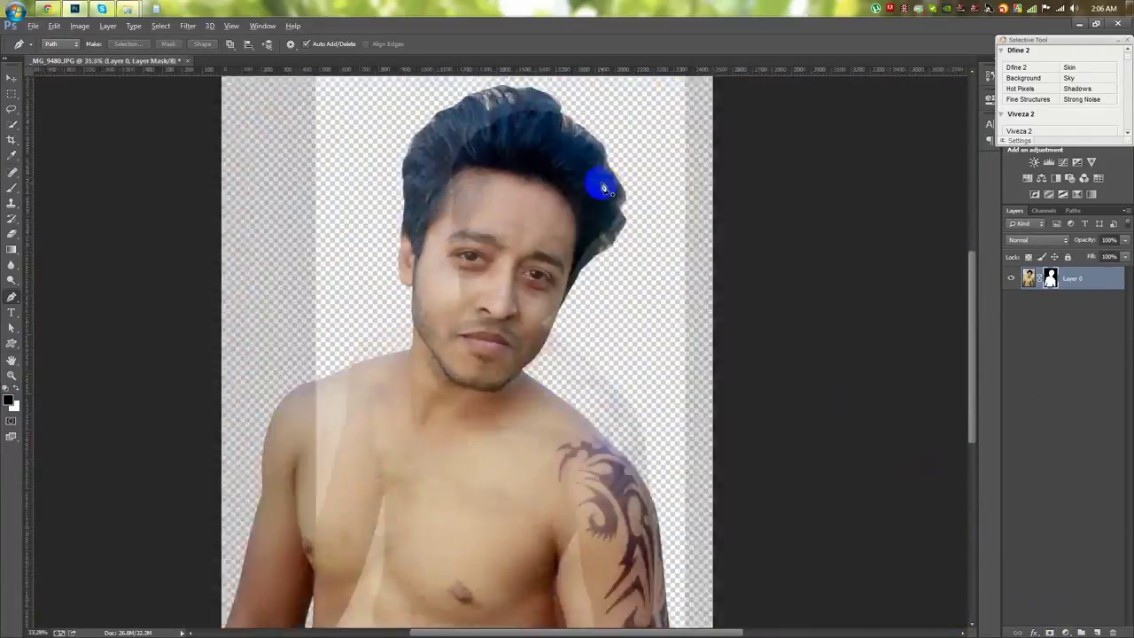
{"action": "scroll", "coordinate": [600, 177], "scroll_direction": "up", "scroll_amount": 3, "text": "alt"}
{"action": "scroll", "coordinate": [603, 266], "scroll_direction": "up", "scroll_amount": 2, "text": "alt"}
Refine the mask's hair edges with an 80-size Refine Radius brush and apply it
{"action": "right_click", "coordinate": [1050, 278]}
{"action": "left_click", "coordinate": [1001, 377]}
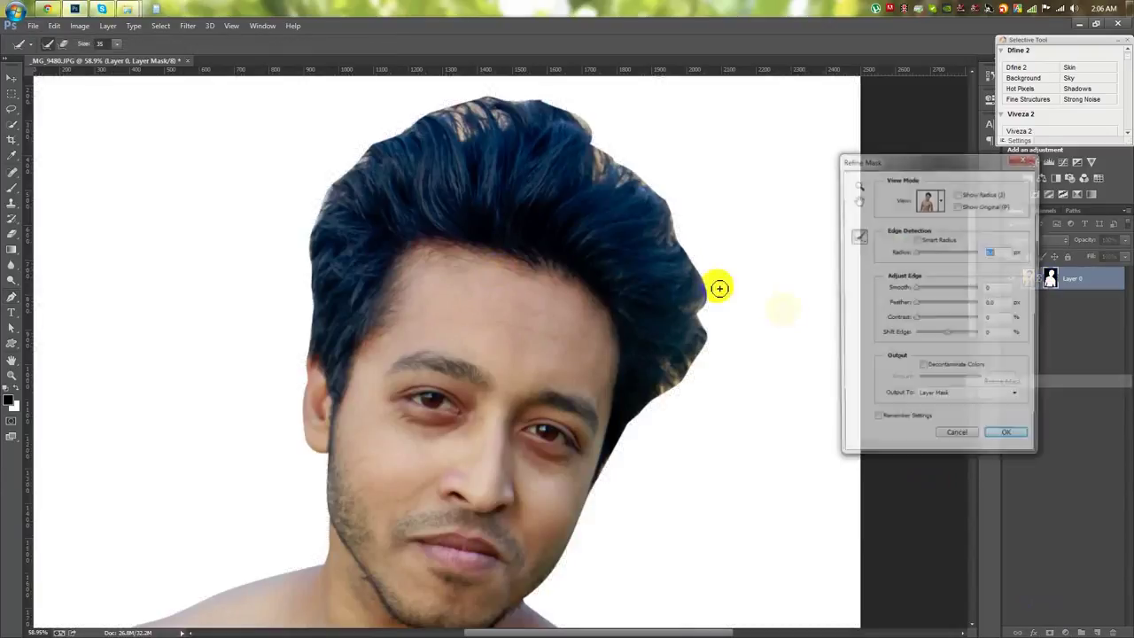
{"action": "left_click_drag", "start_coordinate": [84, 43], "coordinate": [131, 49]}
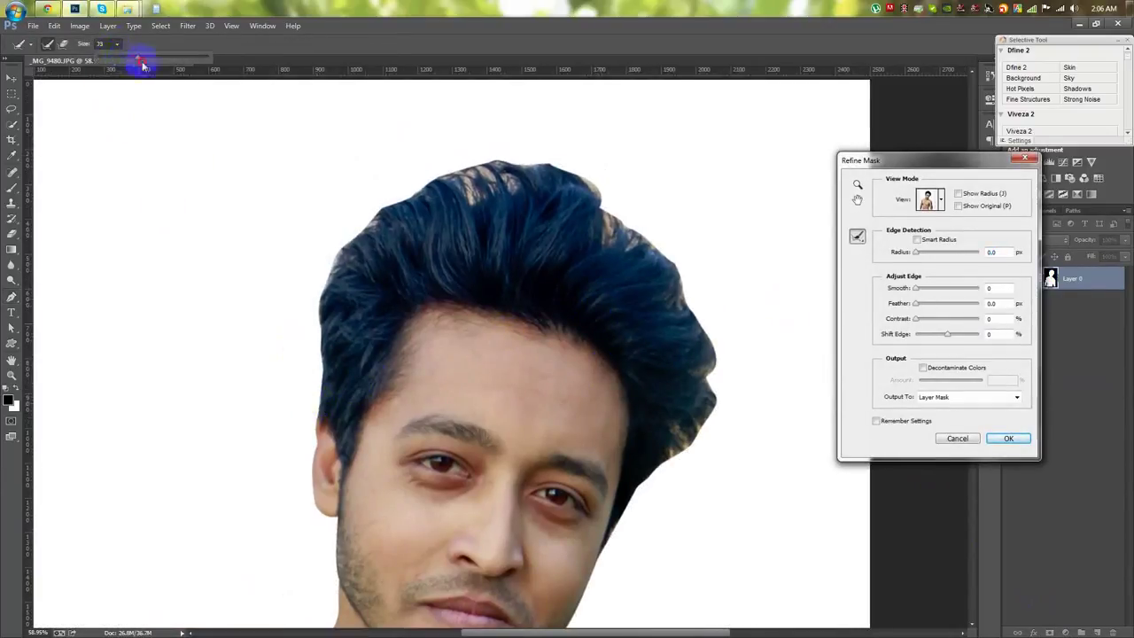
{"action": "left_click_drag", "start_coordinate": [312, 354], "coordinate": [314, 277]}
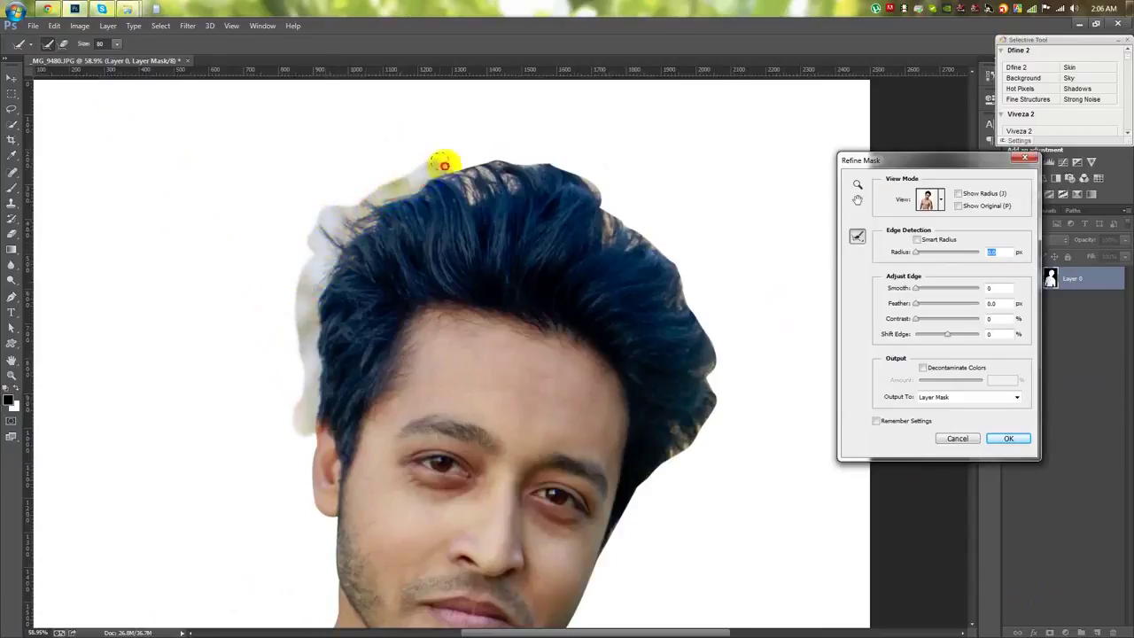
{"action": "left_click_drag", "start_coordinate": [560, 160], "coordinate": [611, 233]}
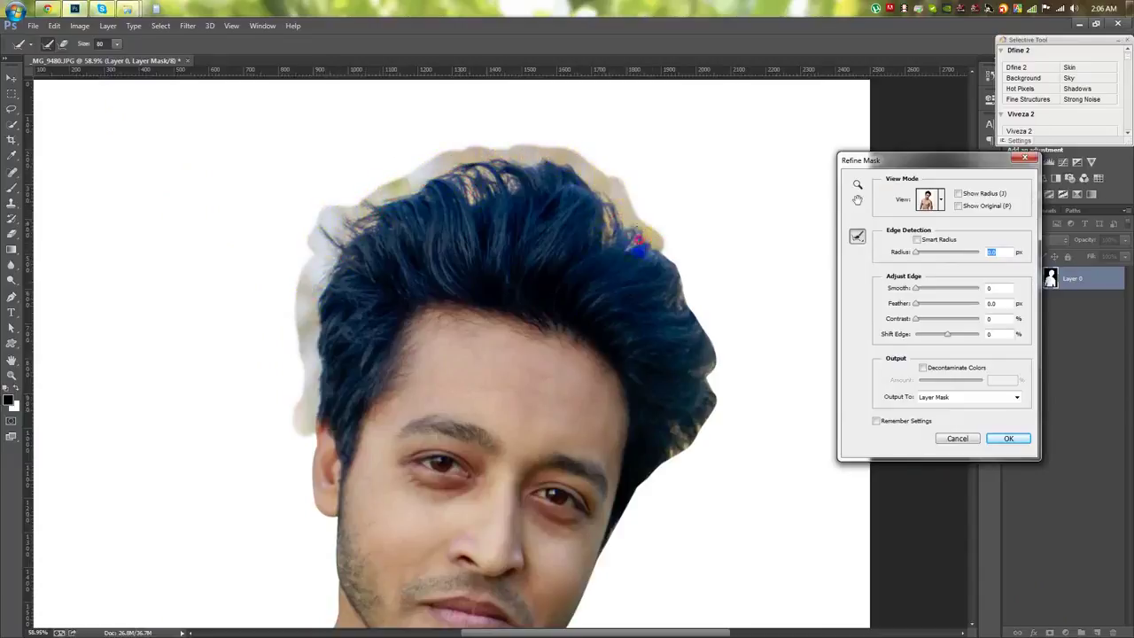
{"action": "mouse_move", "coordinate": [706, 322]}
{"action": "left_mouse_down"}
{"action": "mouse_move", "coordinate": [709, 432]}
{"action": "mouse_move", "coordinate": [646, 486]}
{"action": "mouse_move", "coordinate": [618, 543]}
{"action": "left_mouse_up"}
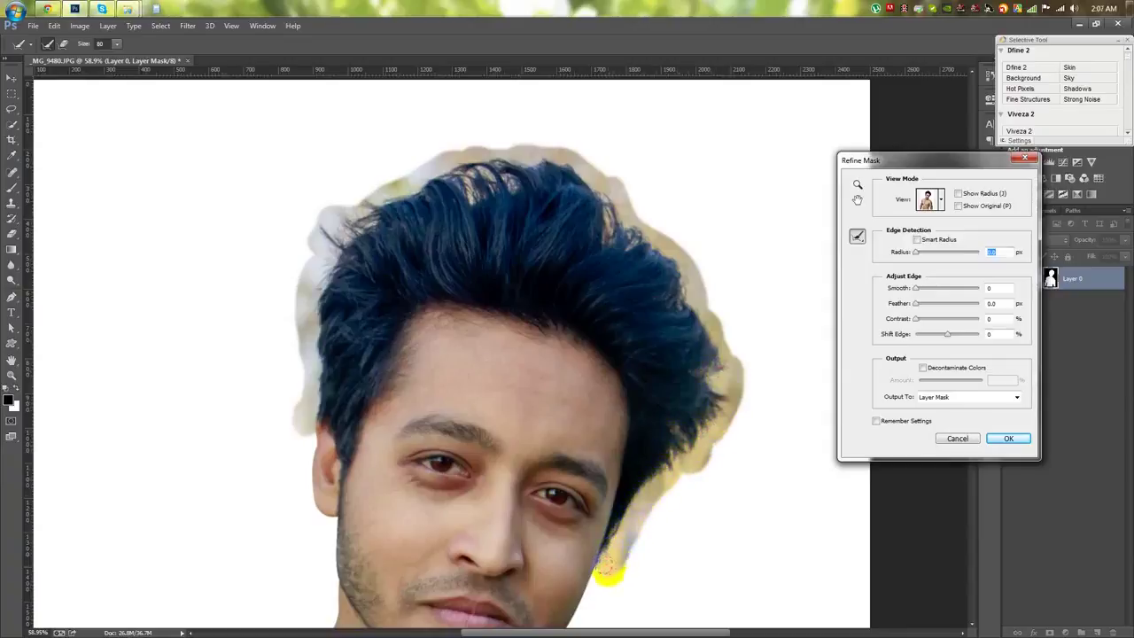
{"action": "scroll", "coordinate": [611, 469], "scroll_direction": "down", "scroll_amount": 2}
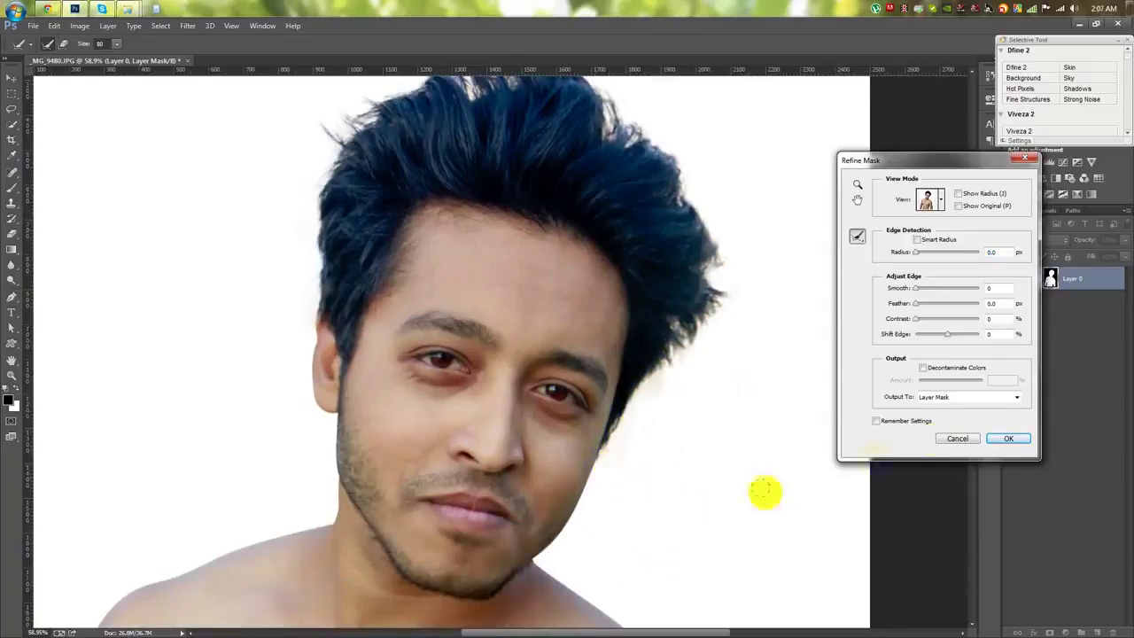
{"action": "left_click", "coordinate": [1007, 438]}
{"action": "scroll", "coordinate": [760, 370], "scroll_direction": "down", "scroll_amount": 3}
{"action": "scroll", "coordinate": [760, 371], "scroll_direction": "down", "scroll_amount": 2}
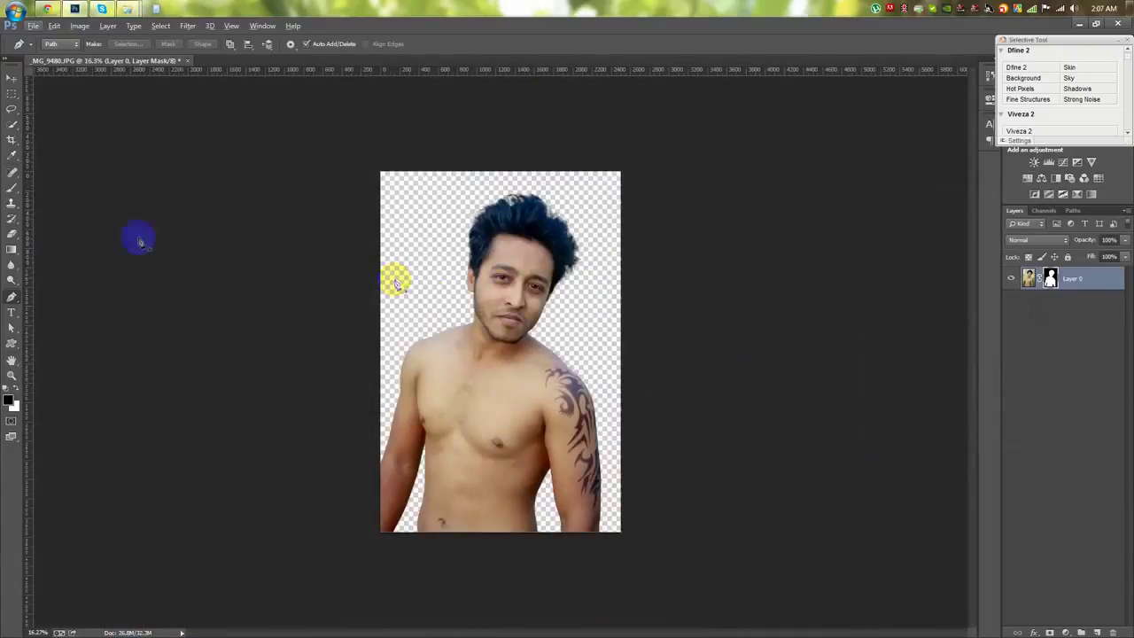
Drag the crop box's right edge far outward to widen the canvas
{"action": "key", "text": "v"}
{"action": "scroll", "coordinate": [524, 291], "scroll_direction": "up", "scroll_amount": 2}
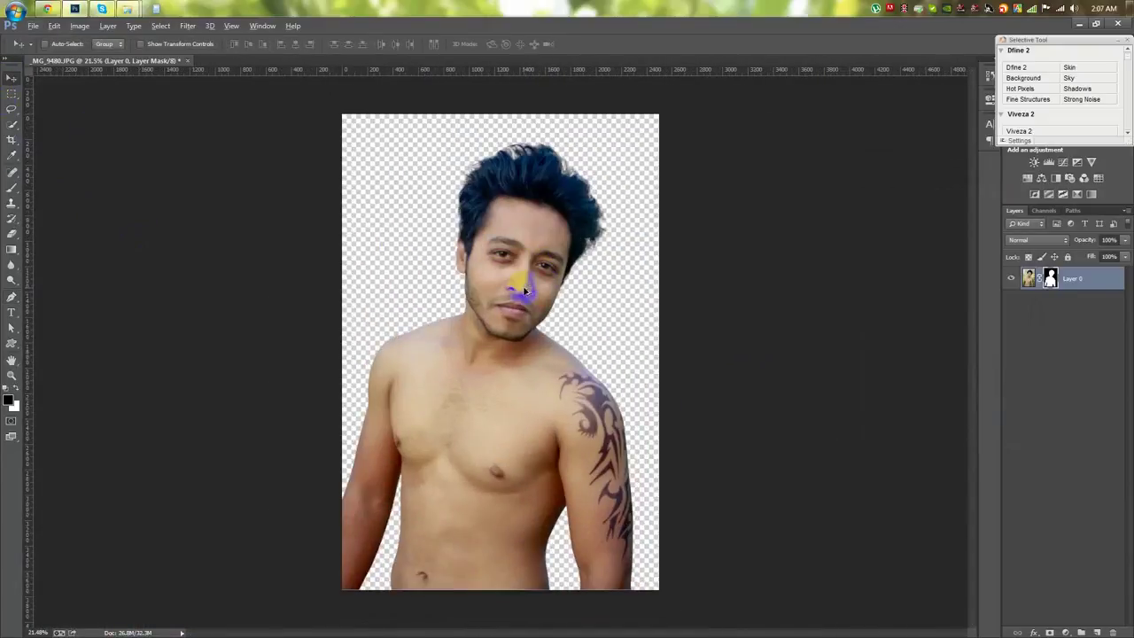
{"action": "left_click", "coordinate": [15, 139]}
{"action": "left_click_drag", "start_coordinate": [659, 354], "coordinate": [929, 347]}
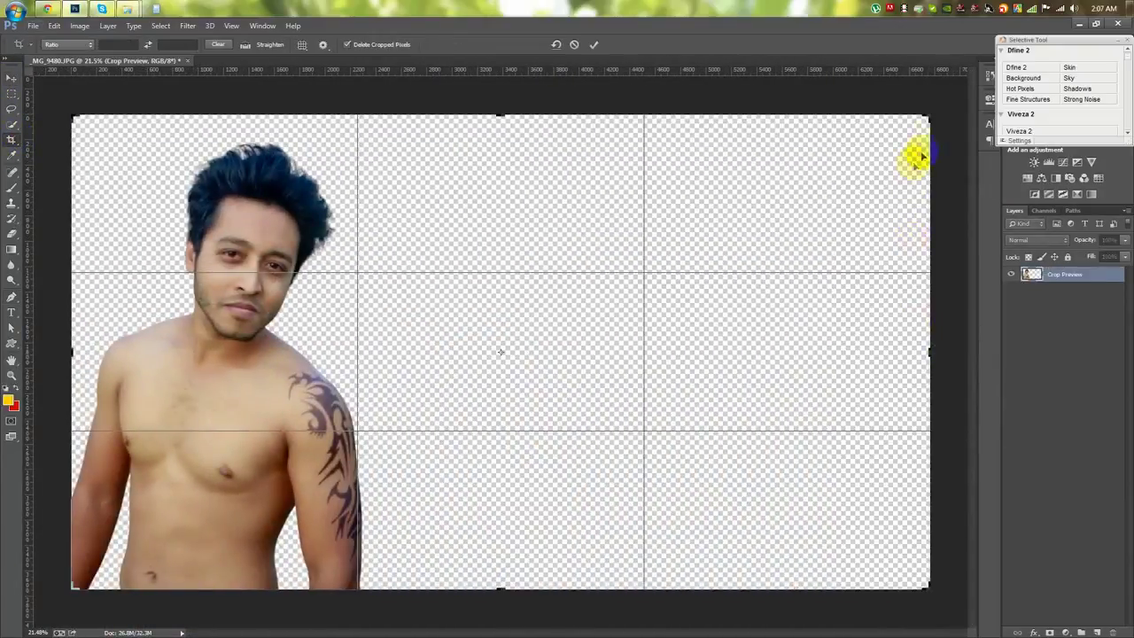
Commit the widened crop, pull the right edge slightly back in, and commit again
{"action": "scroll", "coordinate": [929, 119], "scroll_direction": "down", "scroll_amount": 3}
{"action": "scroll", "coordinate": [671, 265], "scroll_direction": "up", "scroll_amount": 2}
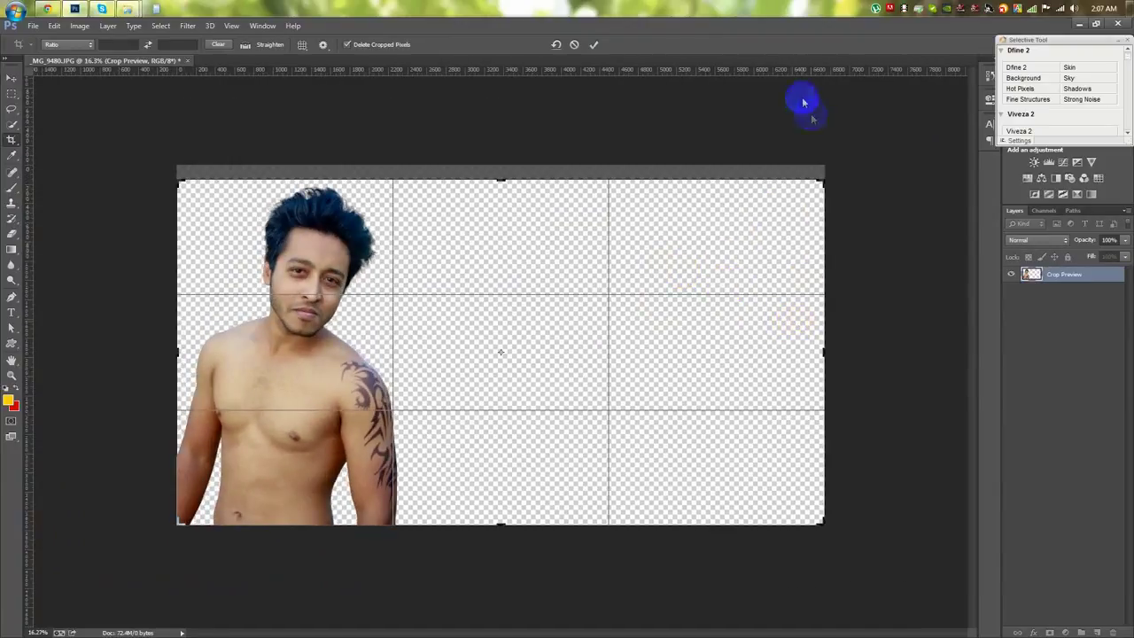
{"action": "left_click", "coordinate": [594, 46]}
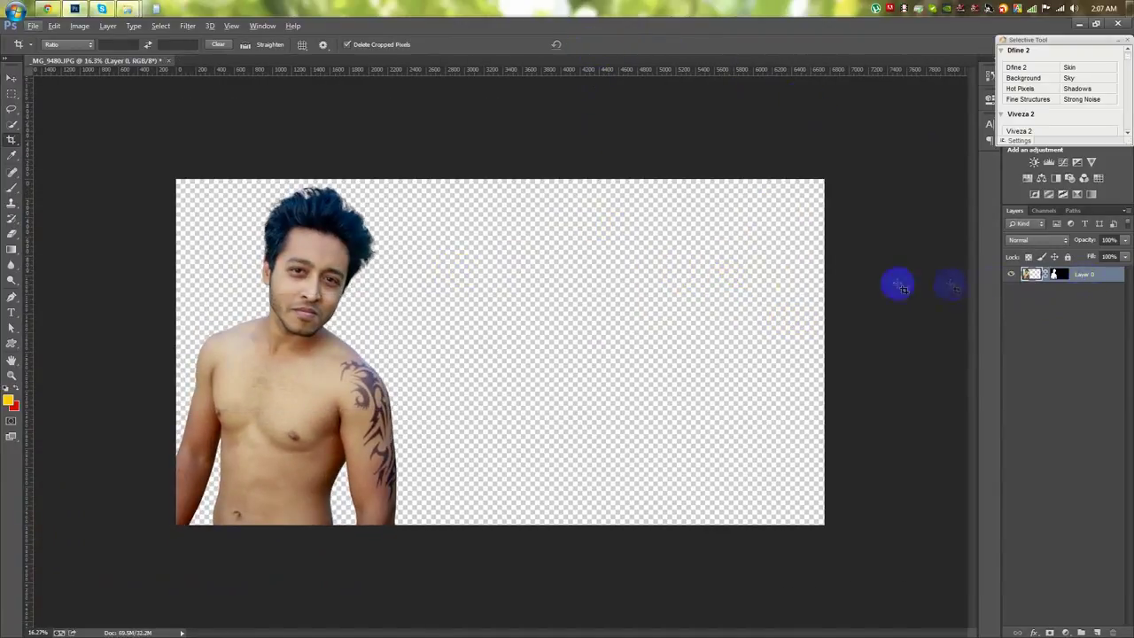
{"action": "left_click_drag", "start_coordinate": [810, 179], "coordinate": [794, 183]}
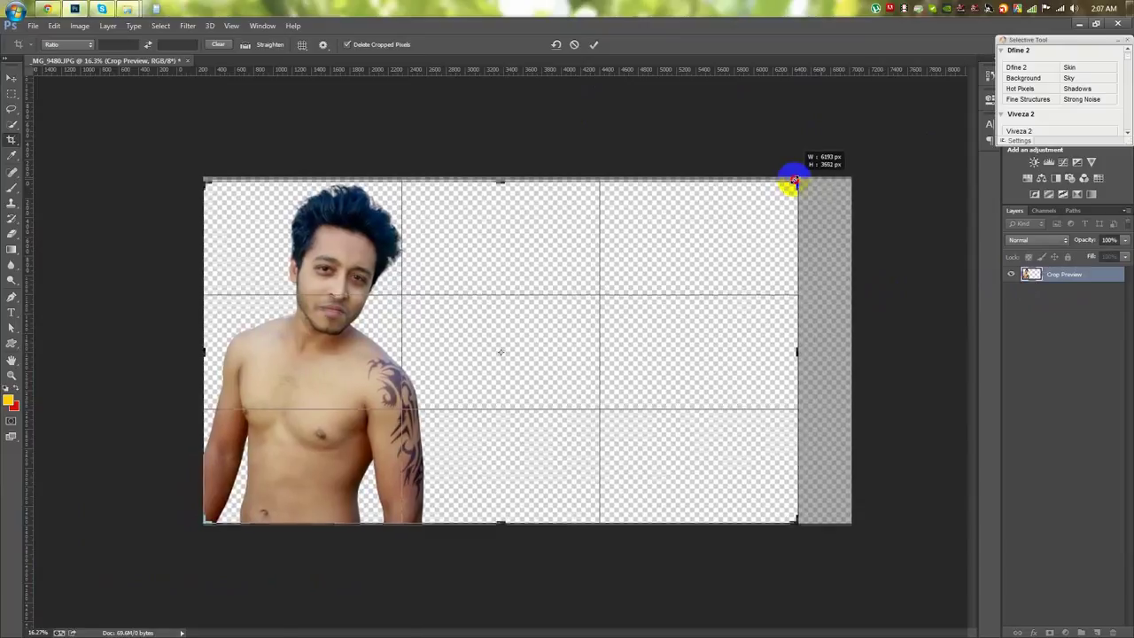
{"action": "left_click", "coordinate": [594, 44]}
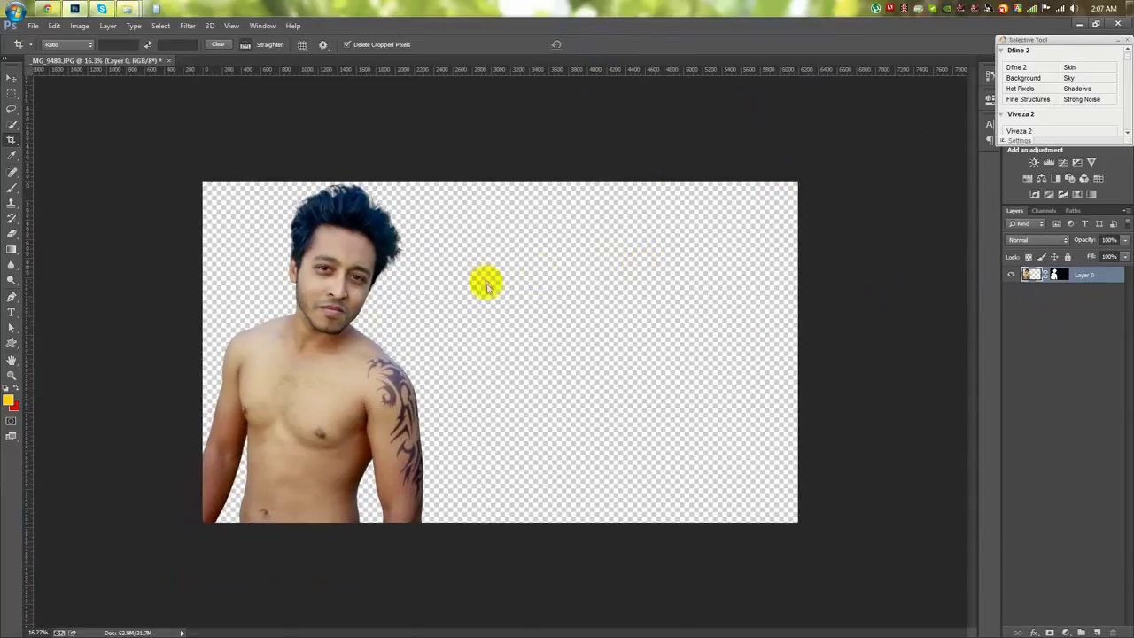
Save to the Desktop as Photo manipuletion.psd and add a new empty layer
{"action": "key", "text": "ctrl+shift+s"}
{"action": "left_click", "coordinate": [47, 99]}
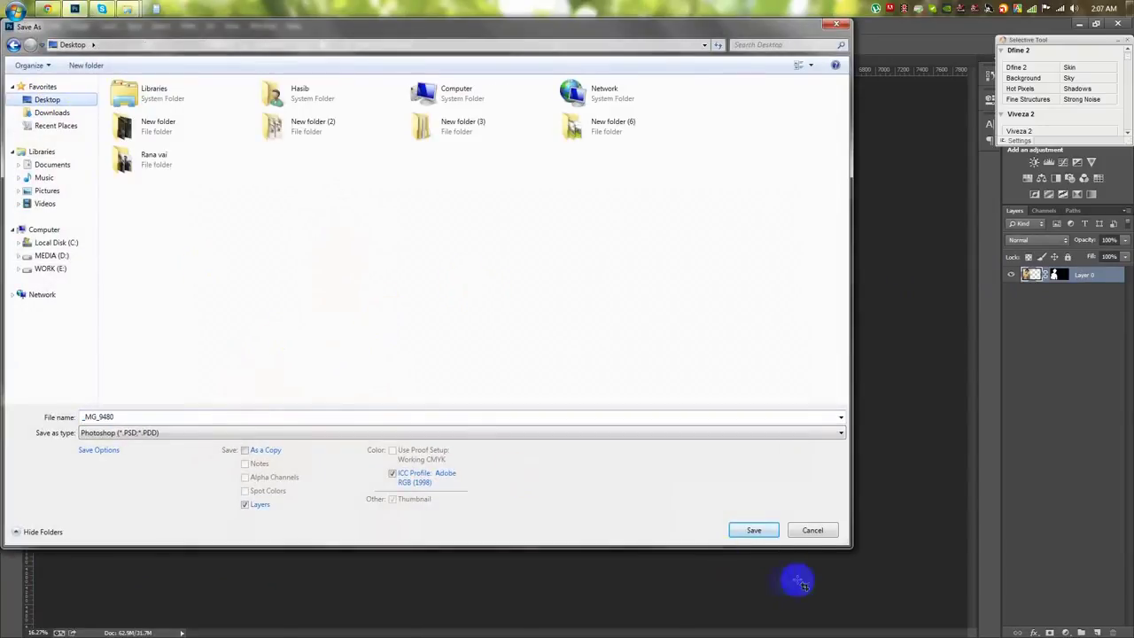
{"action": "left_click", "coordinate": [291, 417]}
{"action": "type", "text": "Photo manipuletion"}
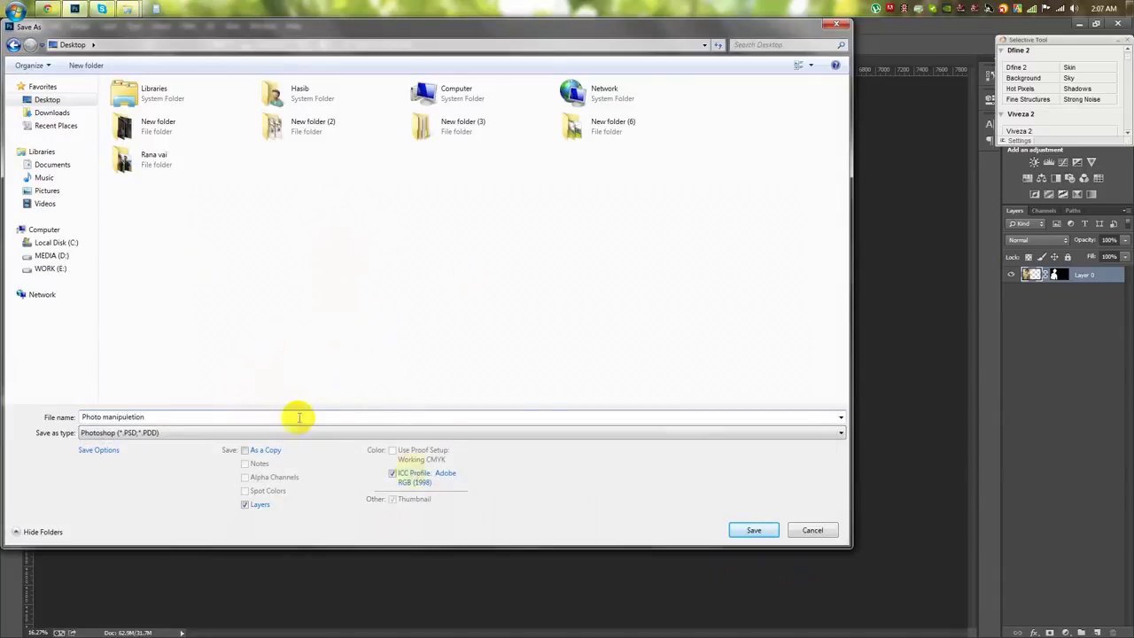
{"action": "left_click", "coordinate": [753, 529]}
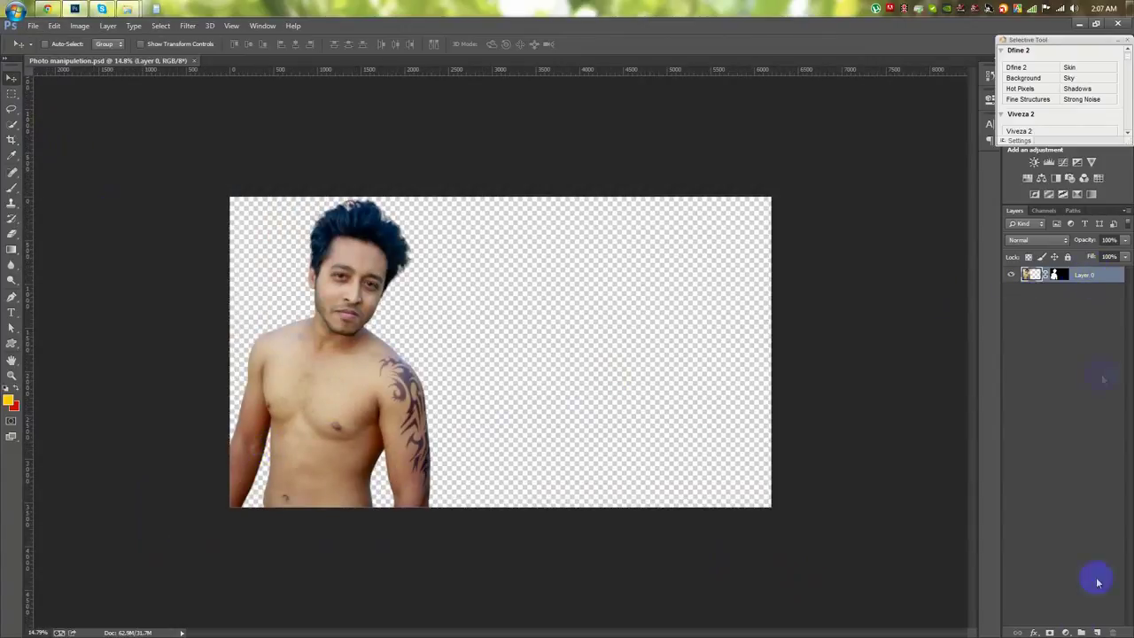
{"action": "left_click", "coordinate": [1081, 632], "text": "ctrl"}
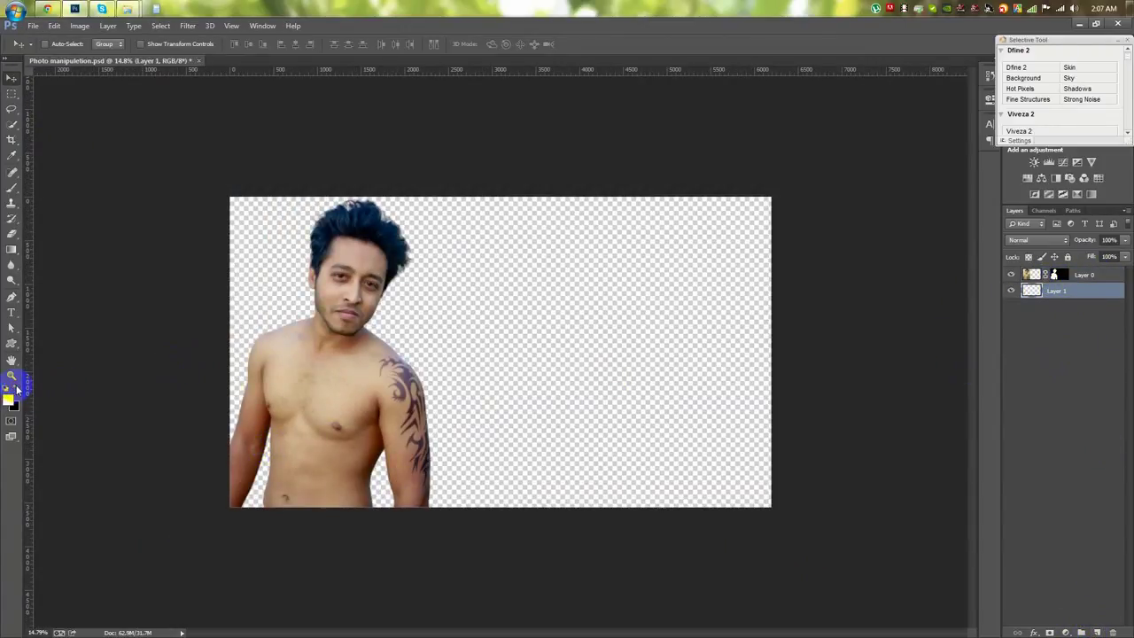
Fill the new layer white and add a radial black-to-white Gradient Fill layer
{"action": "key", "text": "ctrl+BackSpace"}
{"action": "key", "text": "ctrl+plus"}
{"action": "left_click", "coordinate": [1067, 631]}
{"action": "left_click", "coordinate": [1059, 387]}
{"action": "left_click", "coordinate": [848, 195]}
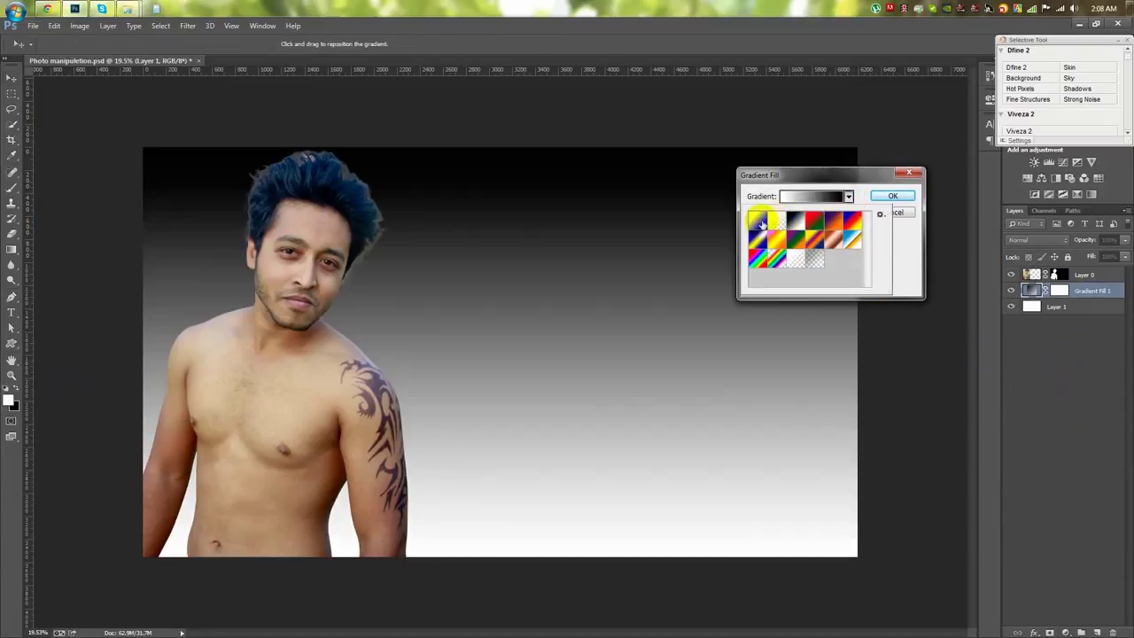
{"action": "double_click", "coordinate": [761, 224]}
{"action": "left_click", "coordinate": [802, 214]}
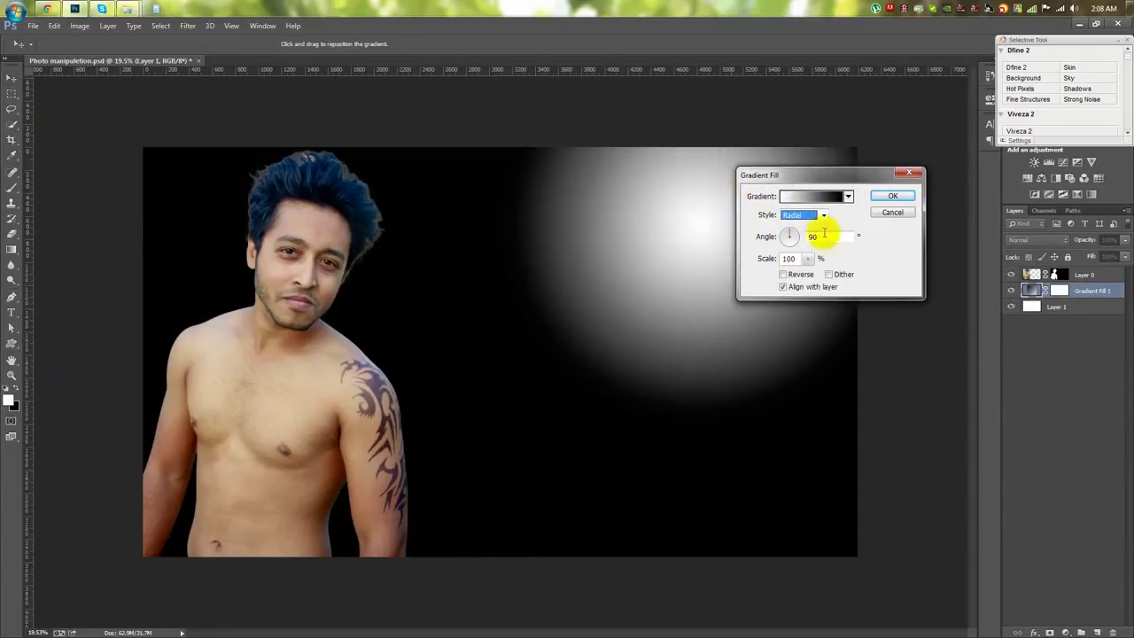
{"action": "left_click", "coordinate": [797, 238]}
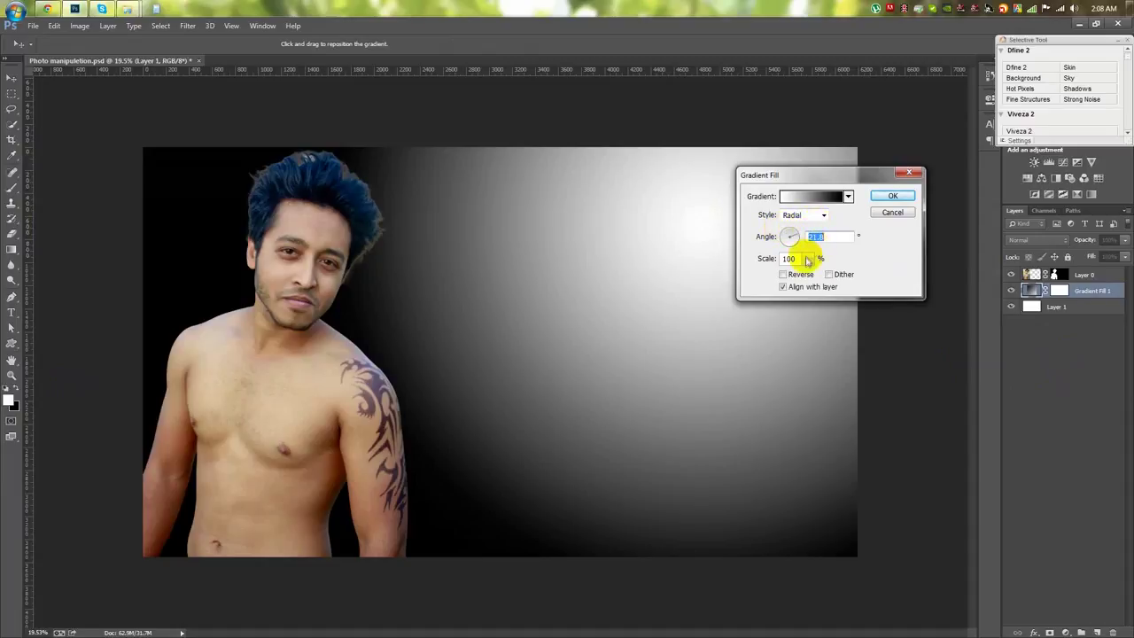
Recolour the gradient stops to grey and a sampled dark grey, scale to 130%, and confirm
{"action": "left_click", "coordinate": [810, 196]}
{"action": "double_click", "coordinate": [676, 304]}
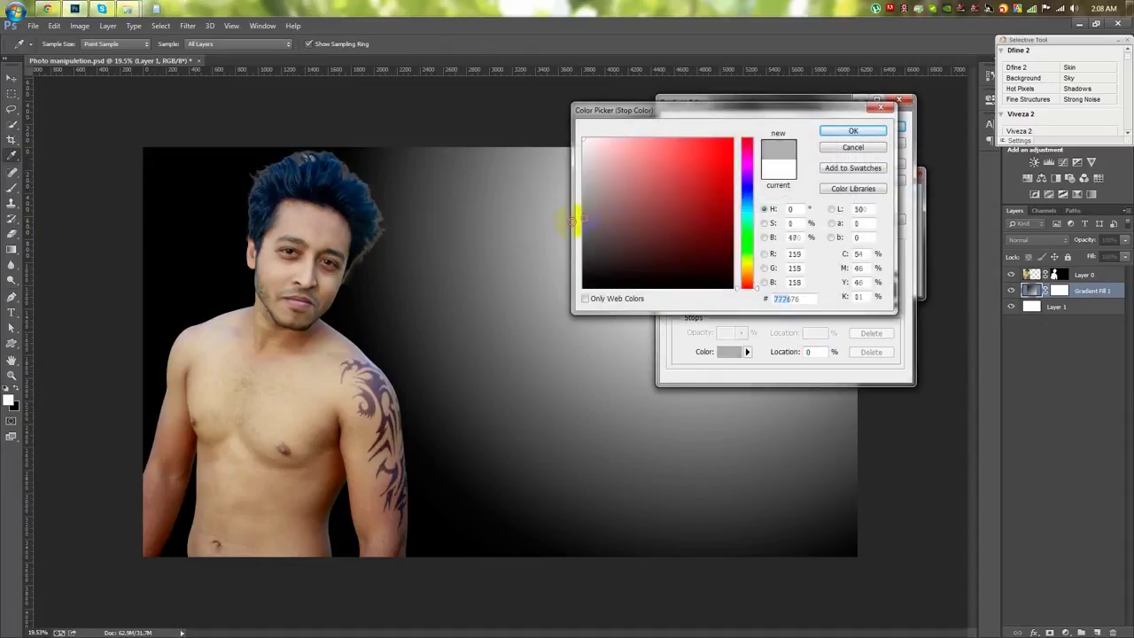
{"action": "left_click", "coordinate": [576, 221]}
{"action": "left_click", "coordinate": [868, 130]}
{"action": "double_click", "coordinate": [895, 301]}
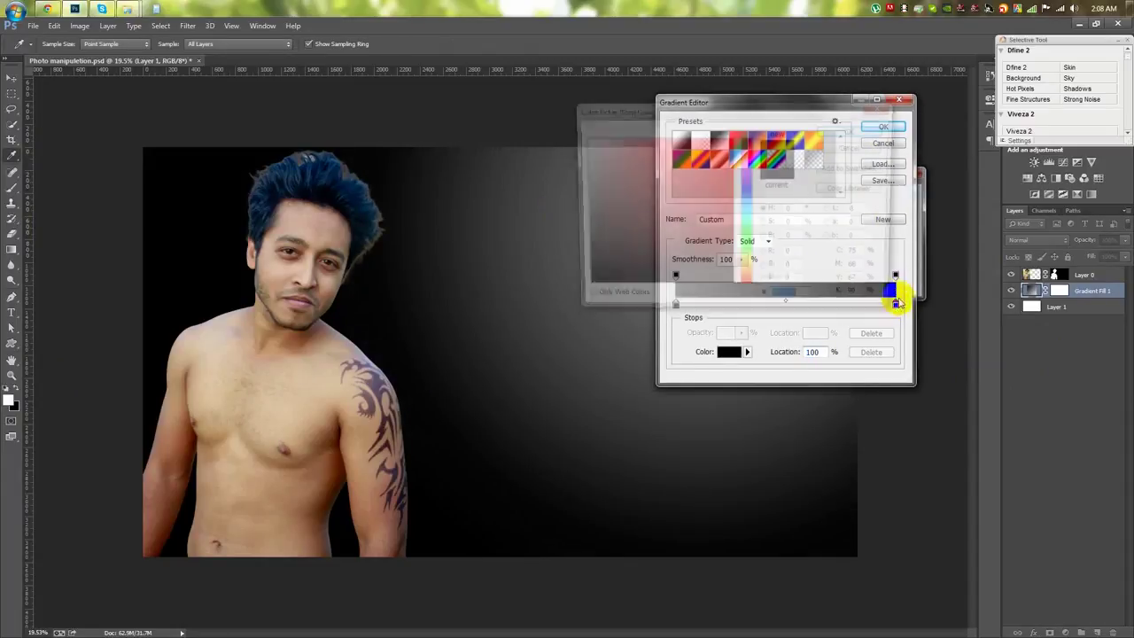
{"action": "left_click", "coordinate": [537, 265]}
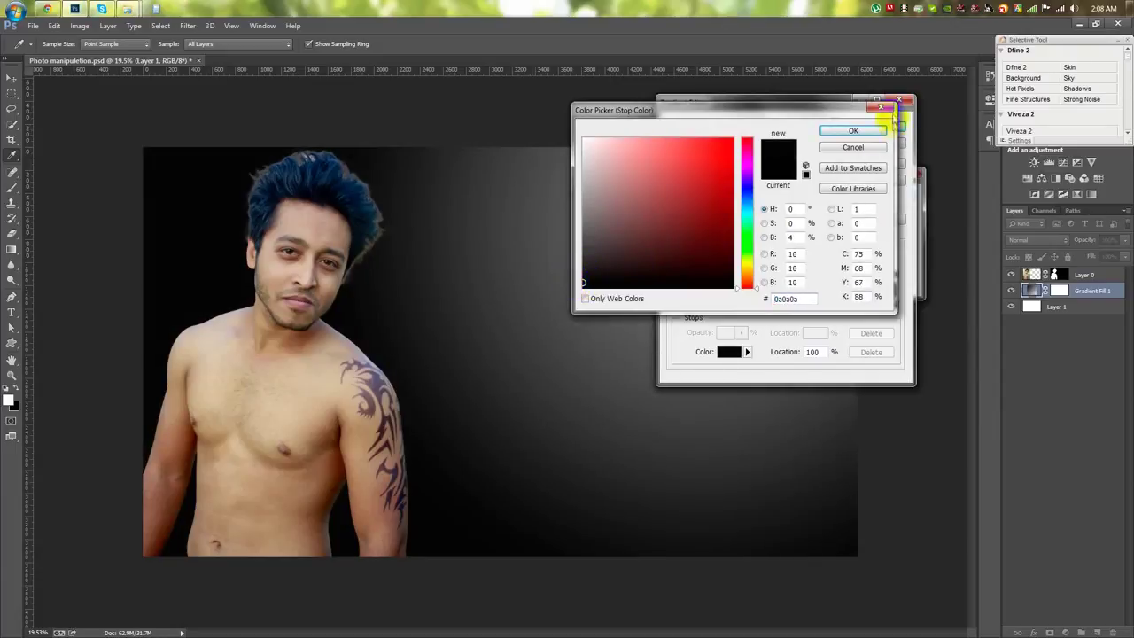
{"action": "left_click", "coordinate": [853, 130]}
{"action": "double_click", "coordinate": [676, 304]}
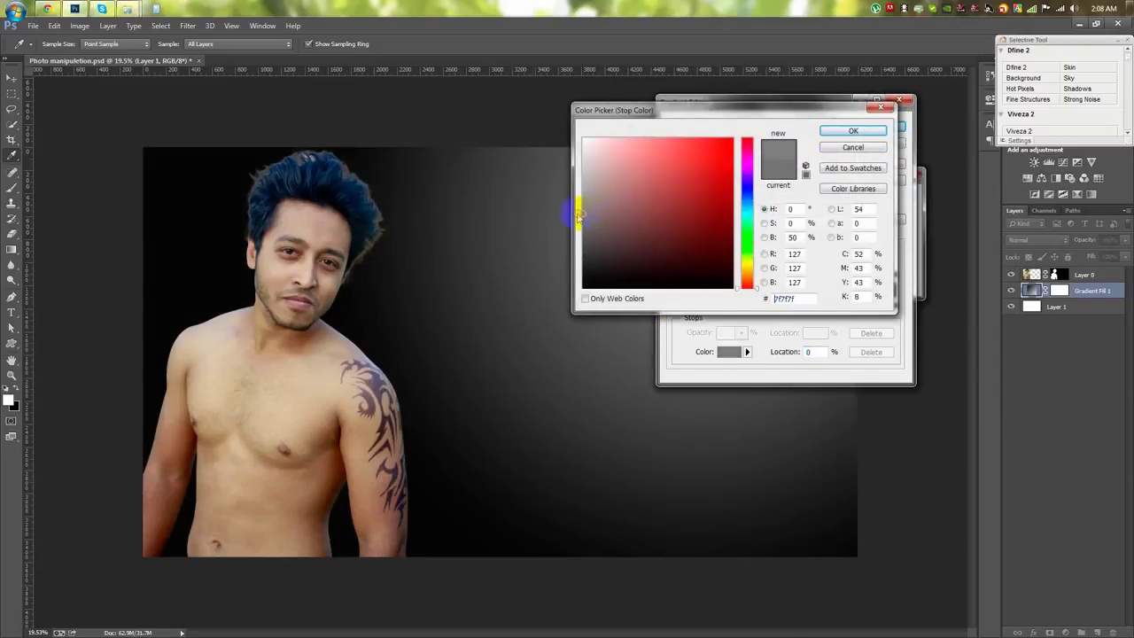
{"action": "left_click", "coordinate": [850, 132]}
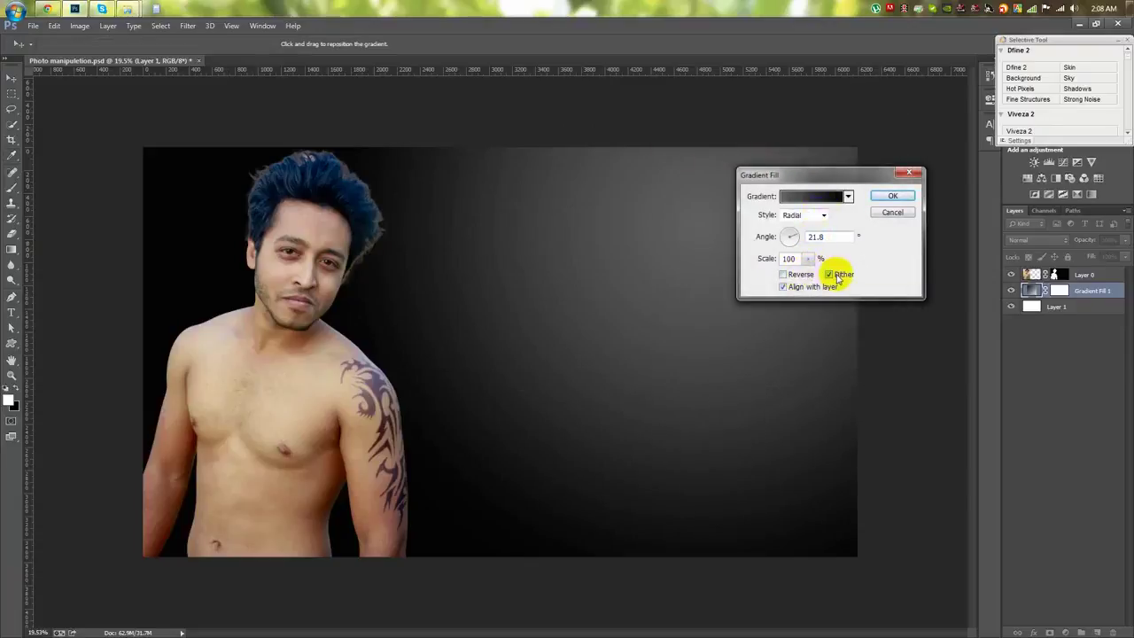
{"action": "left_click_drag", "start_coordinate": [807, 258], "coordinate": [810, 275]}
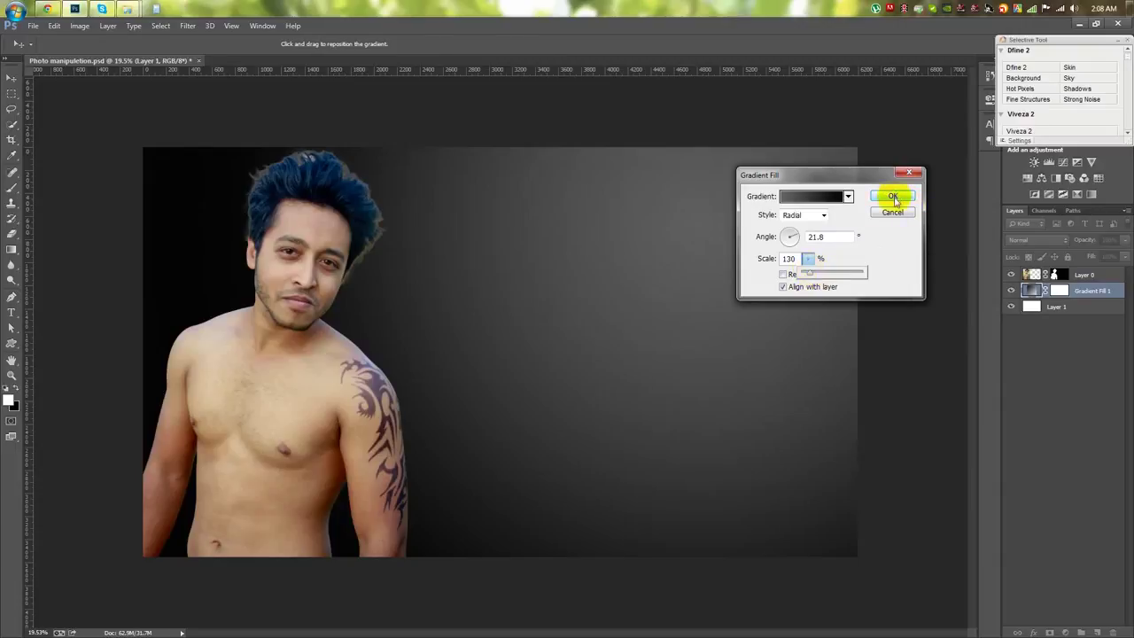
{"action": "left_click", "coordinate": [894, 197]}
Move the glow to top centre, darken the stops, scale to 169%, and confirm
{"action": "double_click", "coordinate": [1032, 291]}
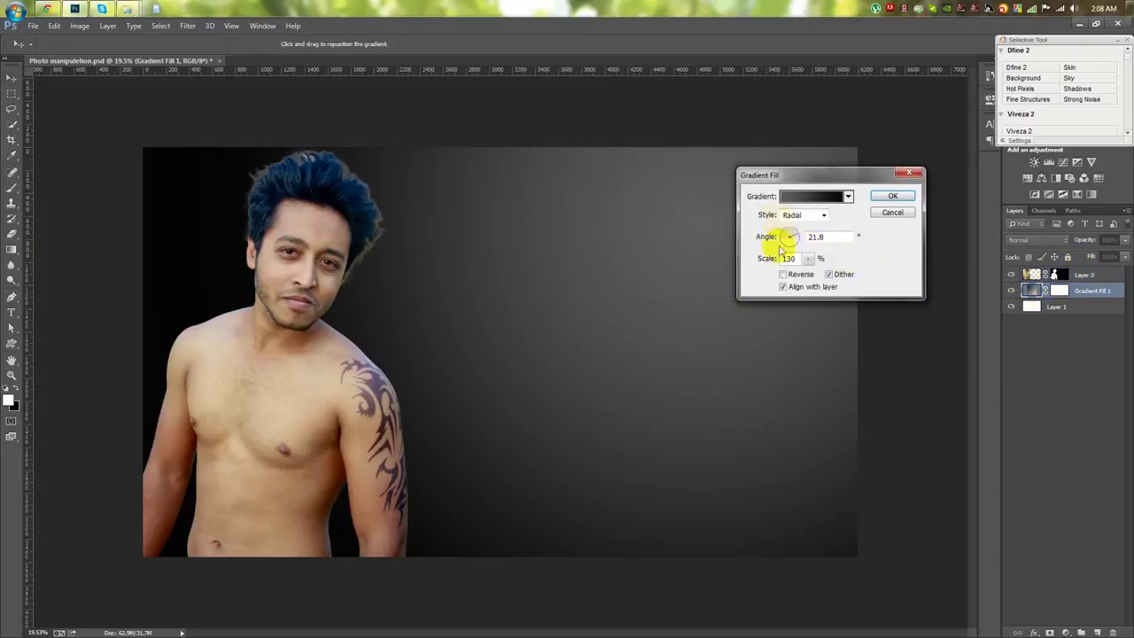
{"action": "left_click_drag", "start_coordinate": [767, 331], "coordinate": [356, 213]}
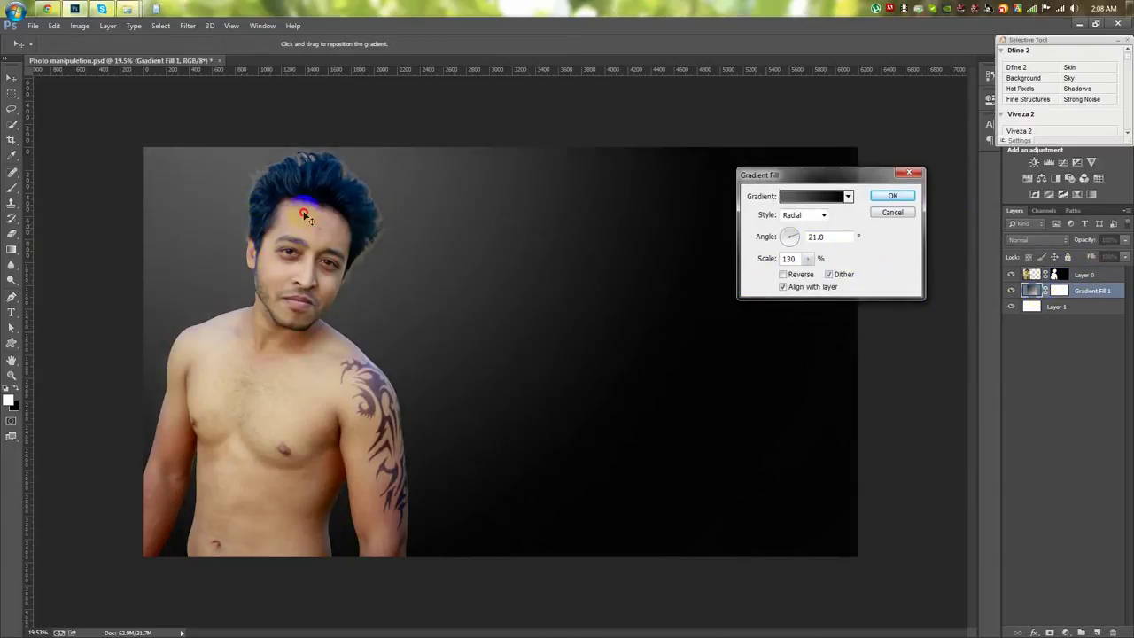
{"action": "mouse_move", "coordinate": [356, 212]}
{"action": "left_mouse_down"}
{"action": "mouse_move", "coordinate": [209, 233]}
{"action": "mouse_move", "coordinate": [567, 180]}
{"action": "mouse_move", "coordinate": [682, 194]}
{"action": "mouse_move", "coordinate": [496, 190]}
{"action": "left_mouse_up"}
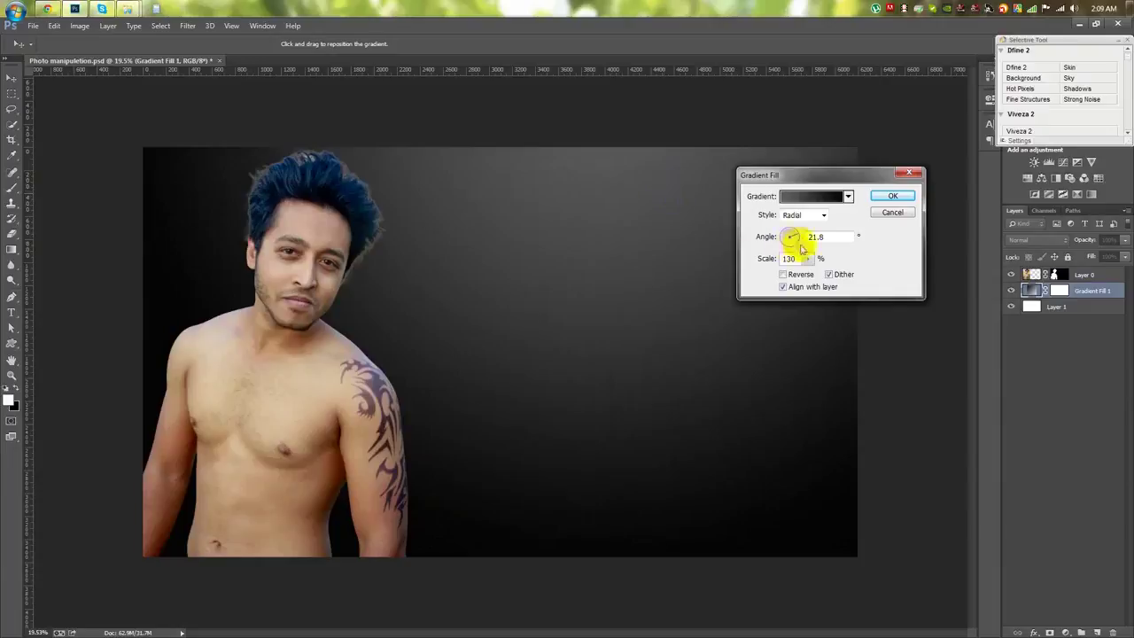
{"action": "left_click_drag", "start_coordinate": [797, 241], "coordinate": [805, 270]}
{"action": "left_click", "coordinate": [815, 196]}
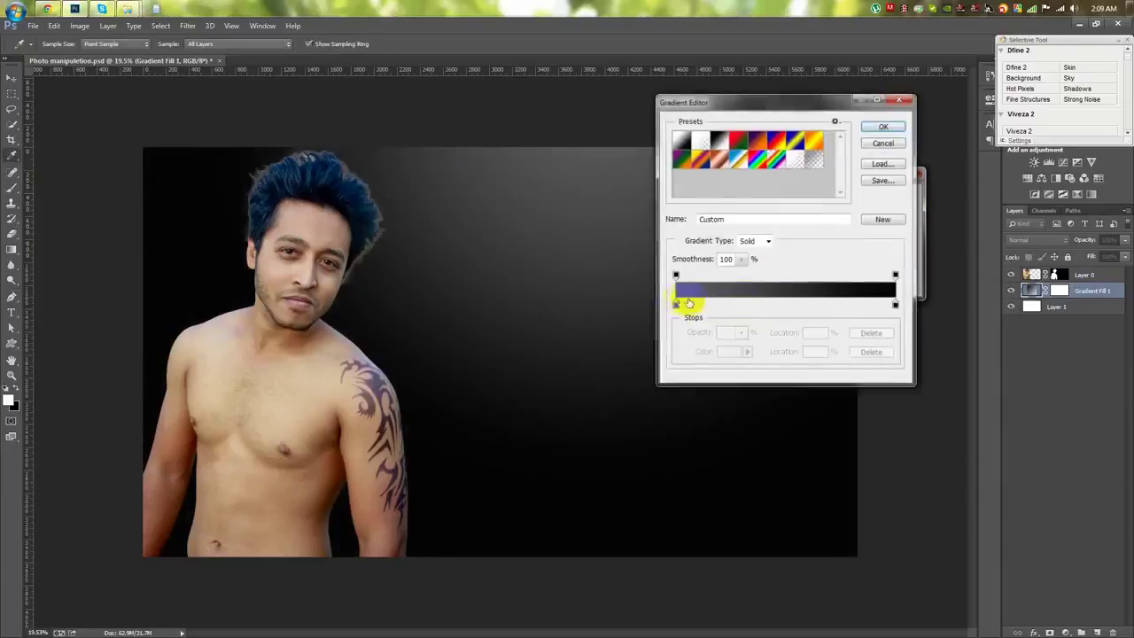
{"action": "double_click", "coordinate": [676, 307]}
{"action": "left_click", "coordinate": [879, 132]}
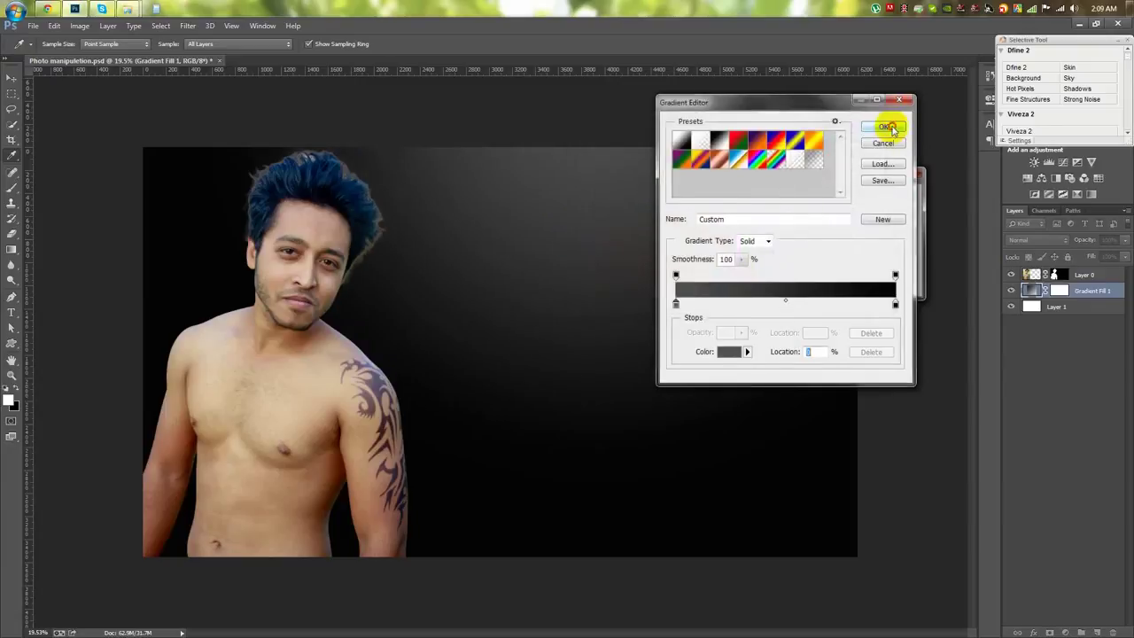
{"action": "left_click_drag", "start_coordinate": [808, 259], "coordinate": [813, 276]}
{"action": "left_click_drag", "start_coordinate": [688, 245], "coordinate": [595, 186]}
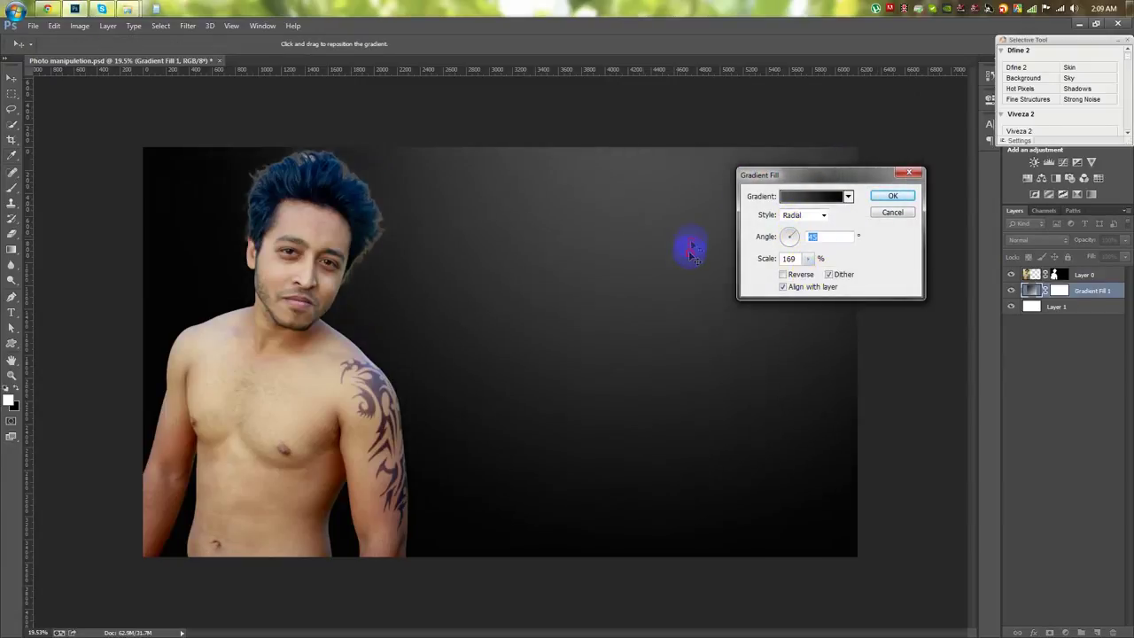
{"action": "left_click", "coordinate": [899, 195]}
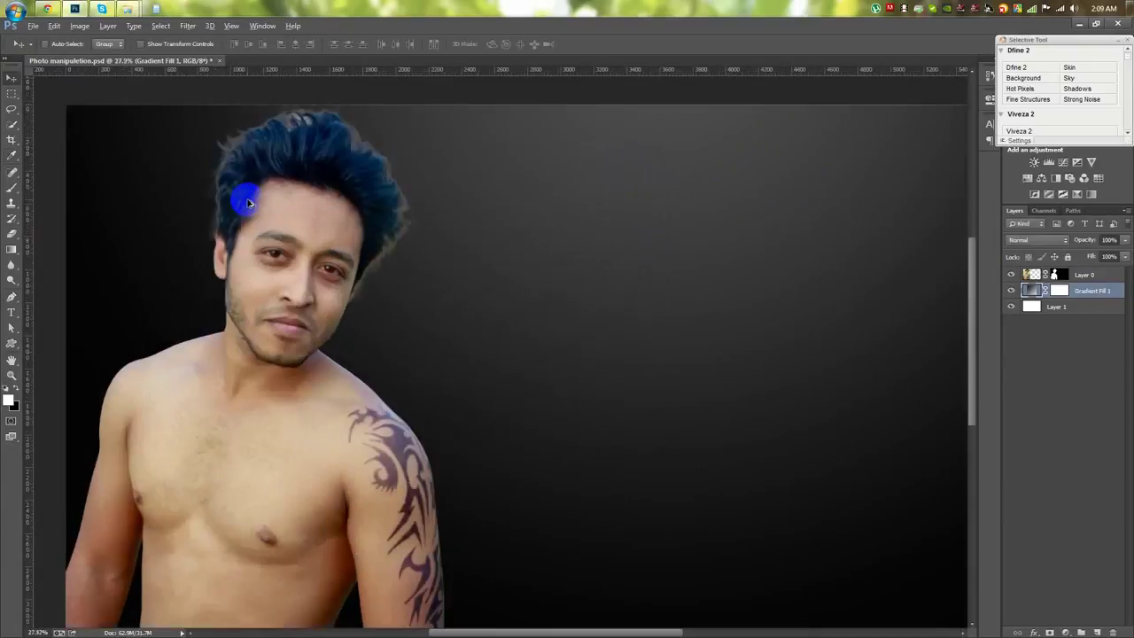
Run Refine Mask on Layer 0's mask and apply the refined edges
{"action": "scroll", "coordinate": [455, 177], "scroll_direction": "up", "scroll_amount": 3}
{"action": "scroll", "coordinate": [552, 185], "scroll_direction": "up", "scroll_amount": 3}
{"action": "left_click", "coordinate": [1054, 274]}
{"action": "right_click", "coordinate": [1054, 275]}
{"action": "left_click", "coordinate": [1107, 377]}
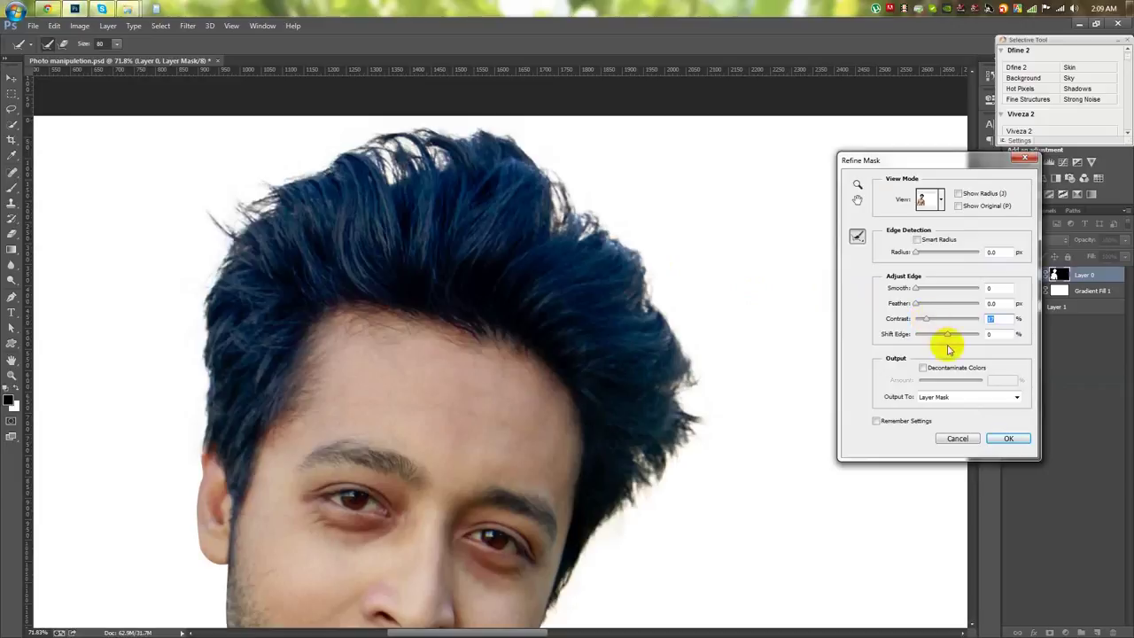
{"action": "left_click", "coordinate": [1008, 438]}
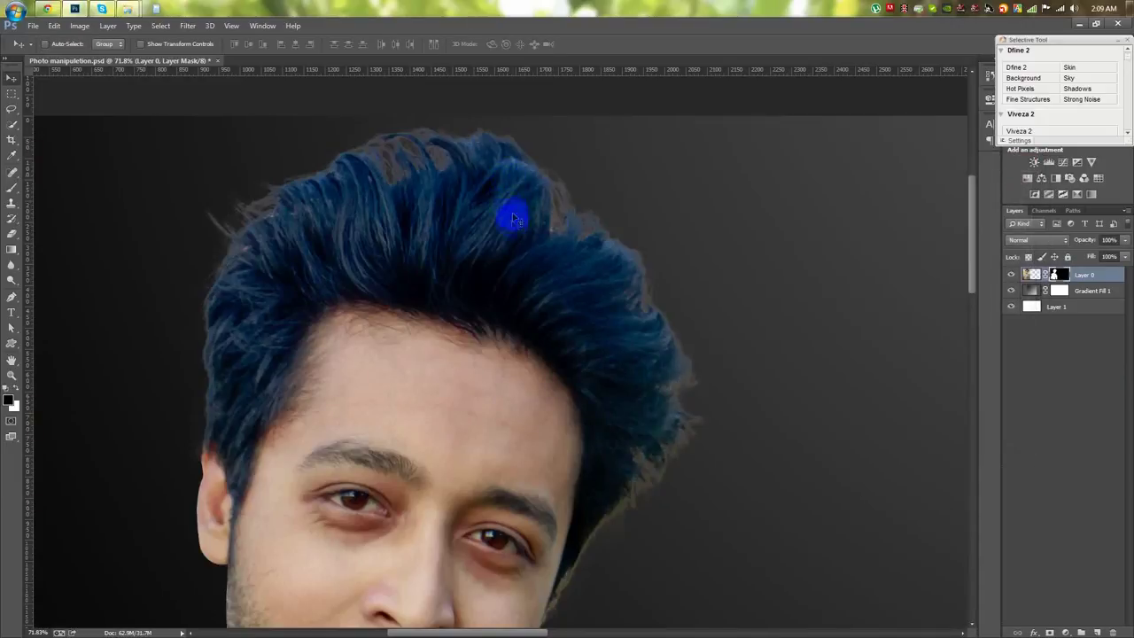
Load the man's outline as a selection, invert it, then deselect
{"action": "scroll", "coordinate": [514, 218], "scroll_direction": "down", "scroll_amount": 3}
{"action": "scroll", "coordinate": [514, 218], "scroll_direction": "up", "scroll_amount": 1}
{"action": "left_click", "coordinate": [1057, 277], "text": "ctrl"}
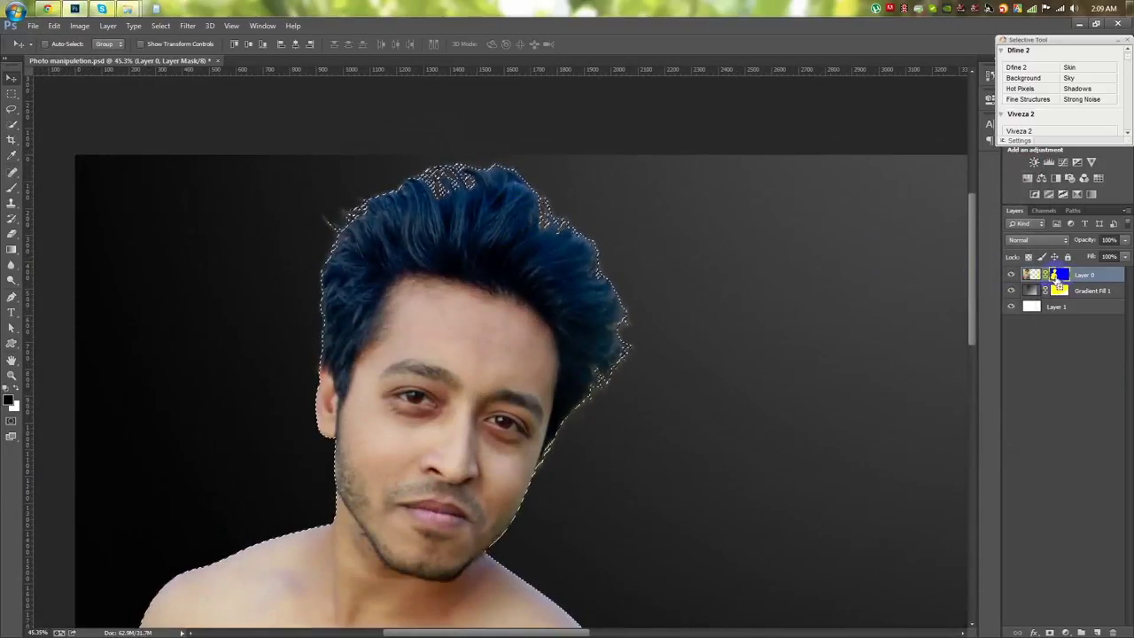
{"action": "key", "text": "ctrl+shift+i"}
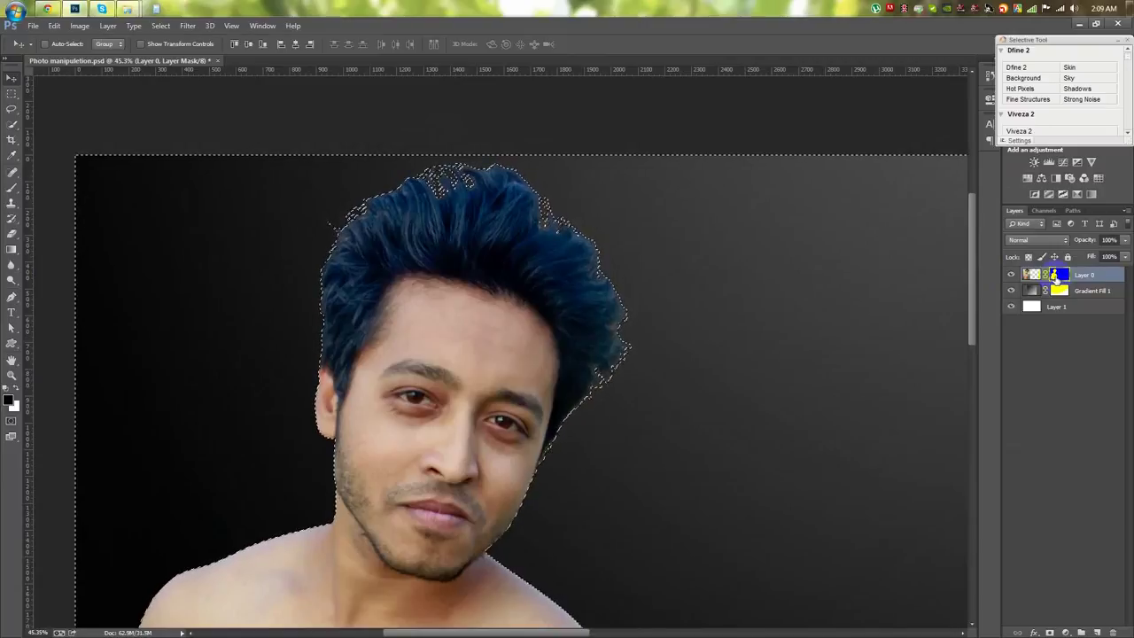
{"action": "key", "text": "ctrl+d"}
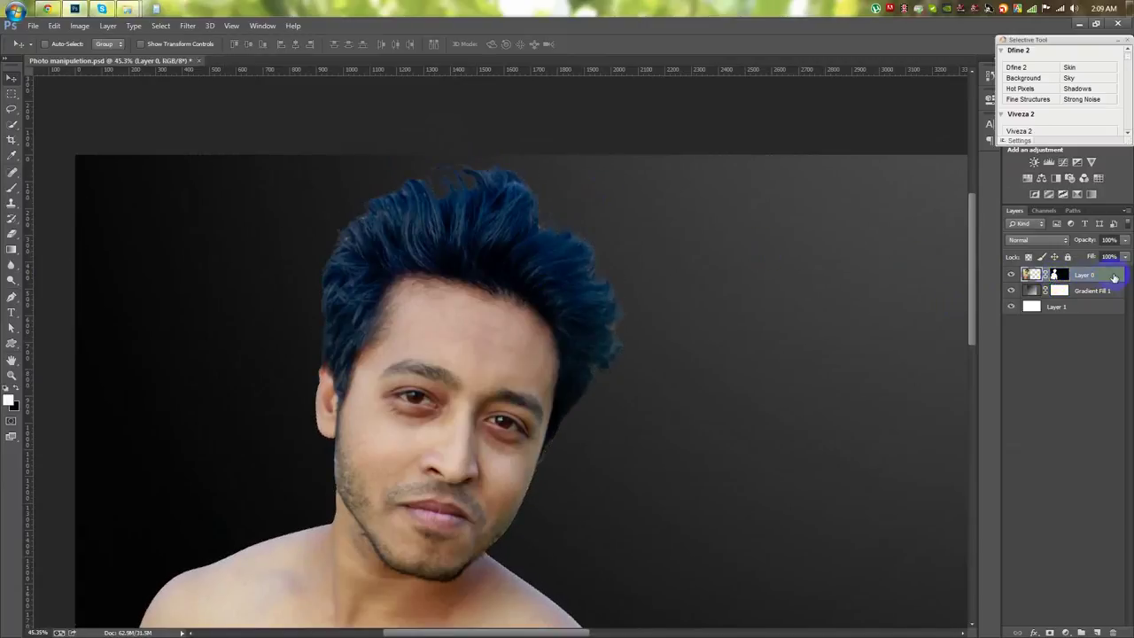
Convert Layer 0 to a Smart Object and rasterize it
{"action": "right_click", "coordinate": [1114, 277]}
{"action": "left_click", "coordinate": [995, 233]}
{"action": "right_click", "coordinate": [1067, 277]}
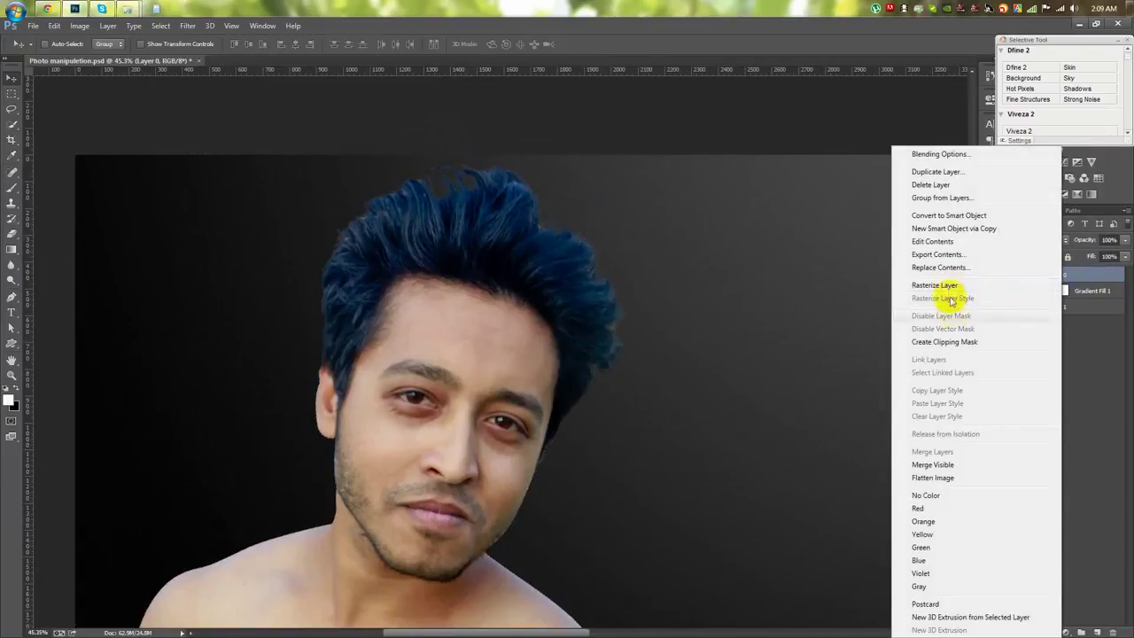
{"action": "scroll", "coordinate": [446, 337], "scroll_direction": "up", "scroll_amount": 1}
{"action": "scroll", "coordinate": [417, 316], "scroll_direction": "up", "scroll_amount": 2}
{"action": "scroll", "coordinate": [391, 309], "scroll_direction": "up", "scroll_amount": 2}
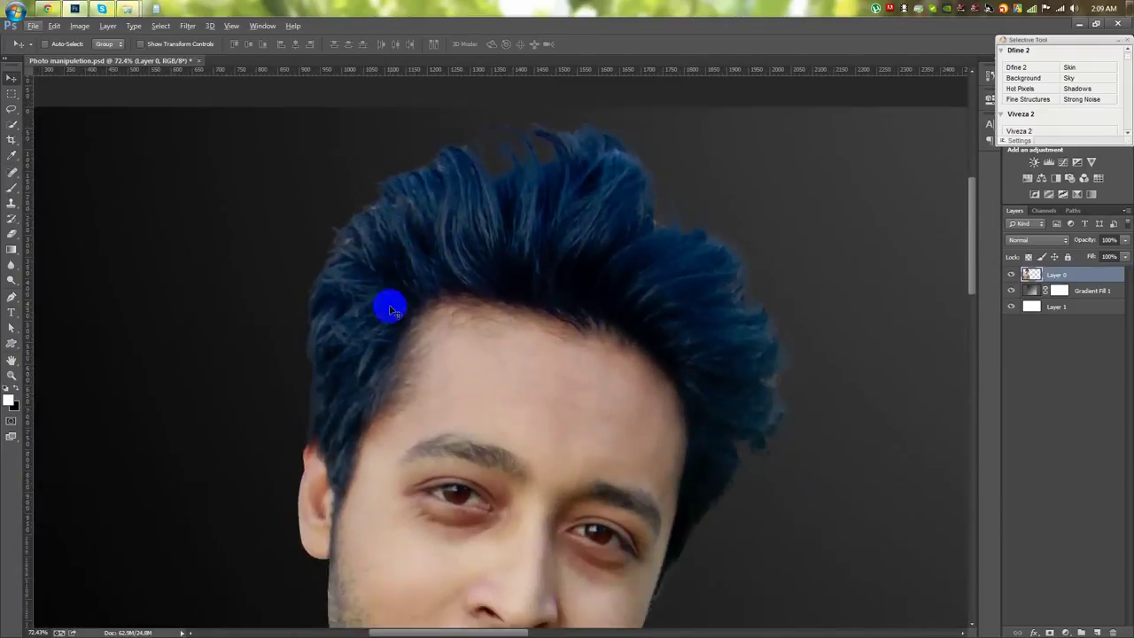
{"action": "scroll", "coordinate": [391, 309], "scroll_direction": "down", "scroll_amount": 1}
{"action": "right_click", "coordinate": [12, 282]}
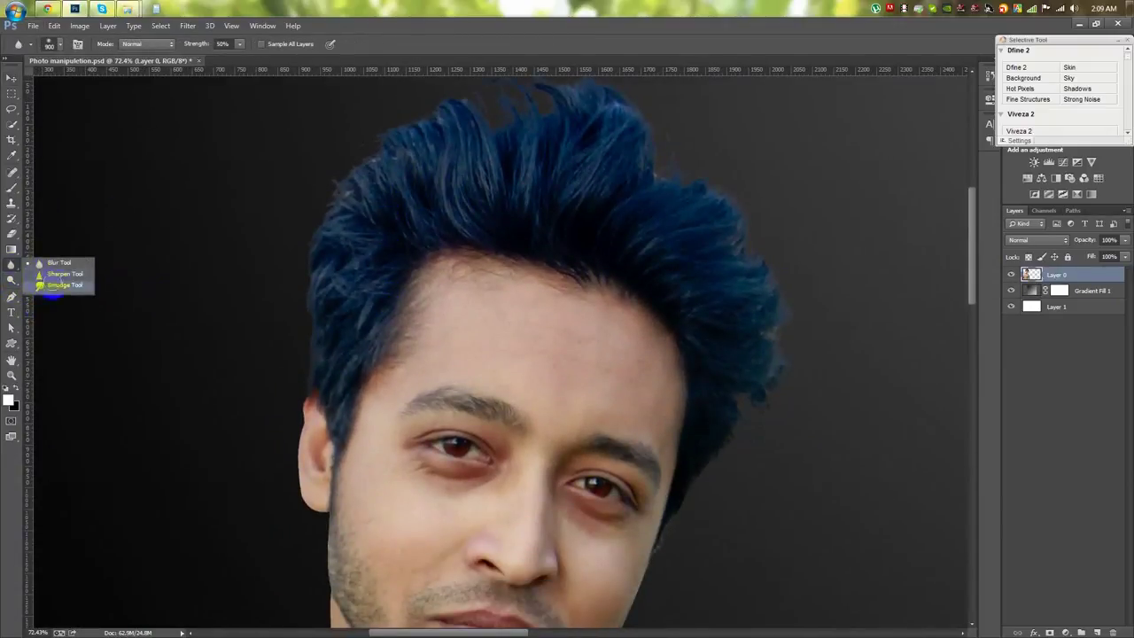
With a textured Smudge brush, pull hair strands up at the top and crown
{"action": "left_click", "coordinate": [53, 294]}
{"action": "right_click", "coordinate": [249, 189]}
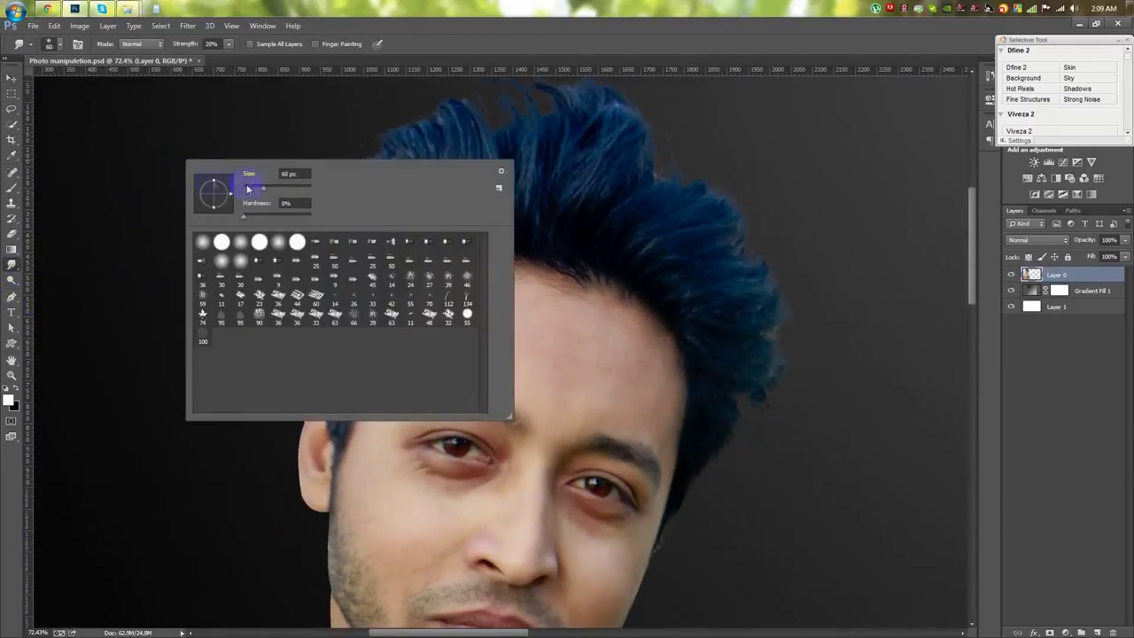
{"action": "left_click", "coordinate": [428, 127]}
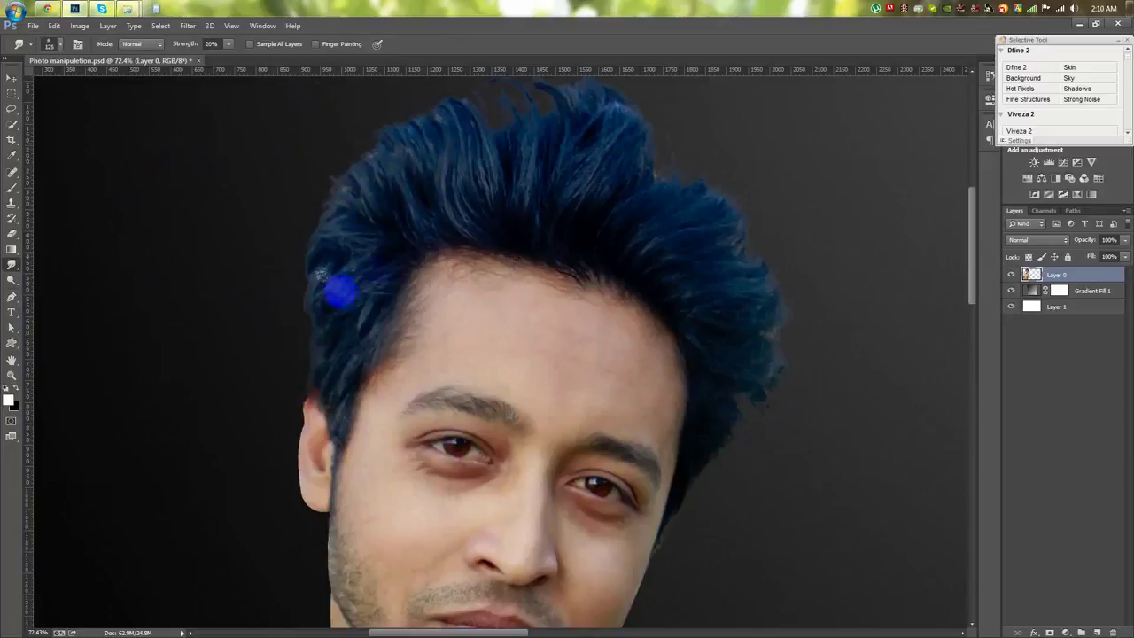
{"action": "scroll", "coordinate": [350, 178], "scroll_direction": "up", "scroll_amount": 2}
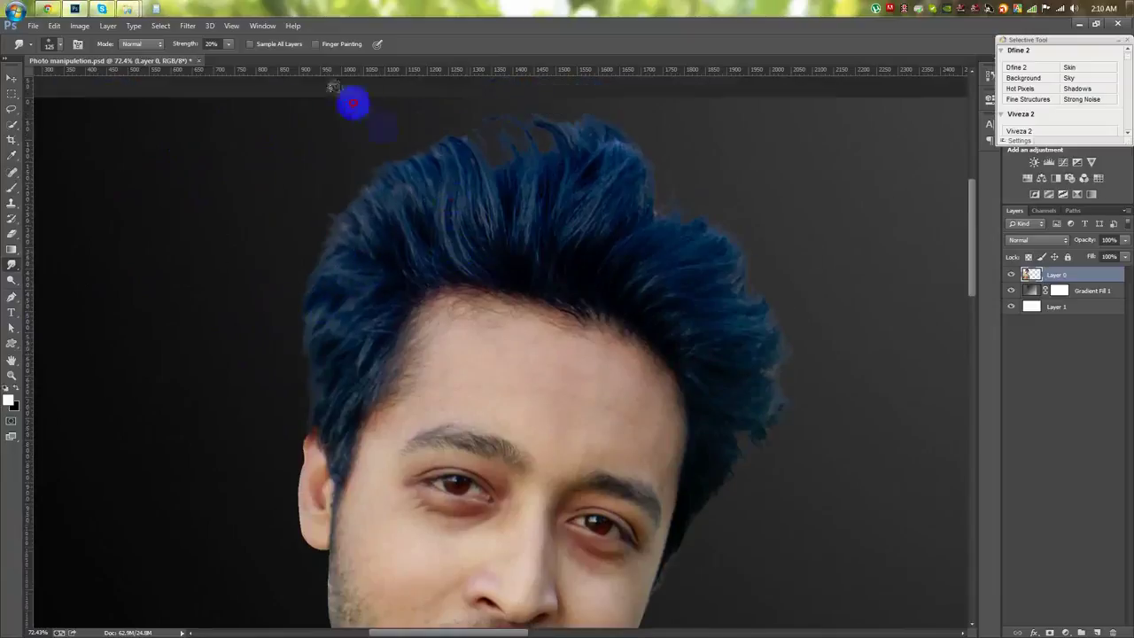
{"action": "mouse_move", "coordinate": [536, 144]}
{"action": "left_mouse_down"}
{"action": "mouse_move", "coordinate": [601, 252]}
{"action": "mouse_move", "coordinate": [651, 146]}
{"action": "mouse_move", "coordinate": [593, 81]}
{"action": "left_mouse_up"}
{"action": "left_click_drag", "start_coordinate": [620, 204], "coordinate": [699, 155]}
Use a smaller brush at 50% strength to smudge the upper-left and upper-right hair edges
{"action": "right_click", "coordinate": [770, 226]}
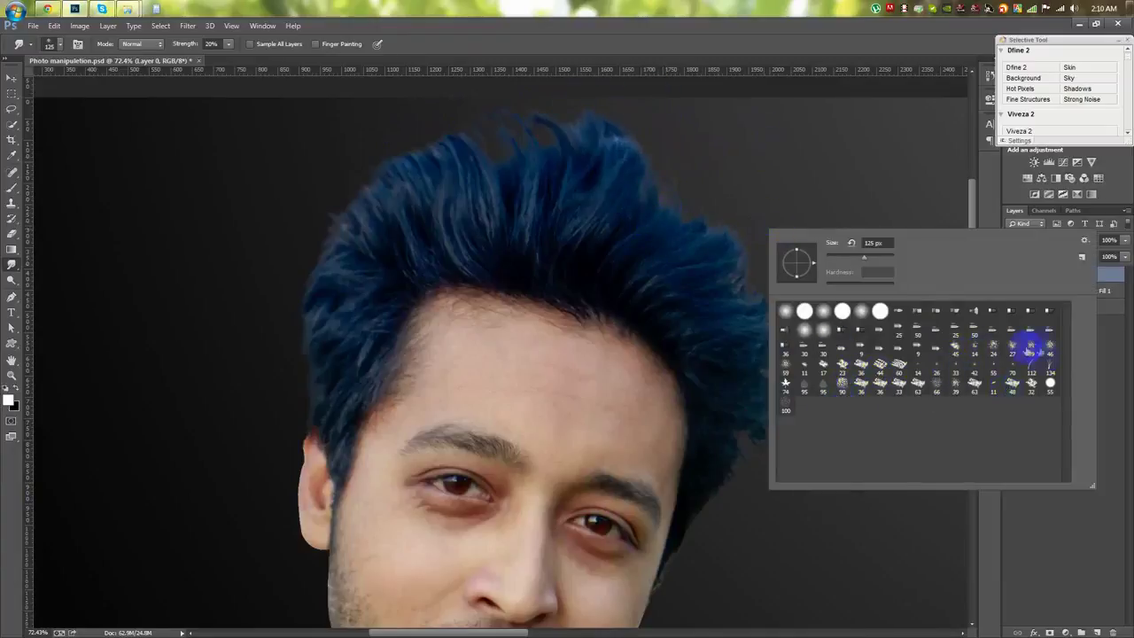
{"action": "left_click", "coordinate": [751, 228]}
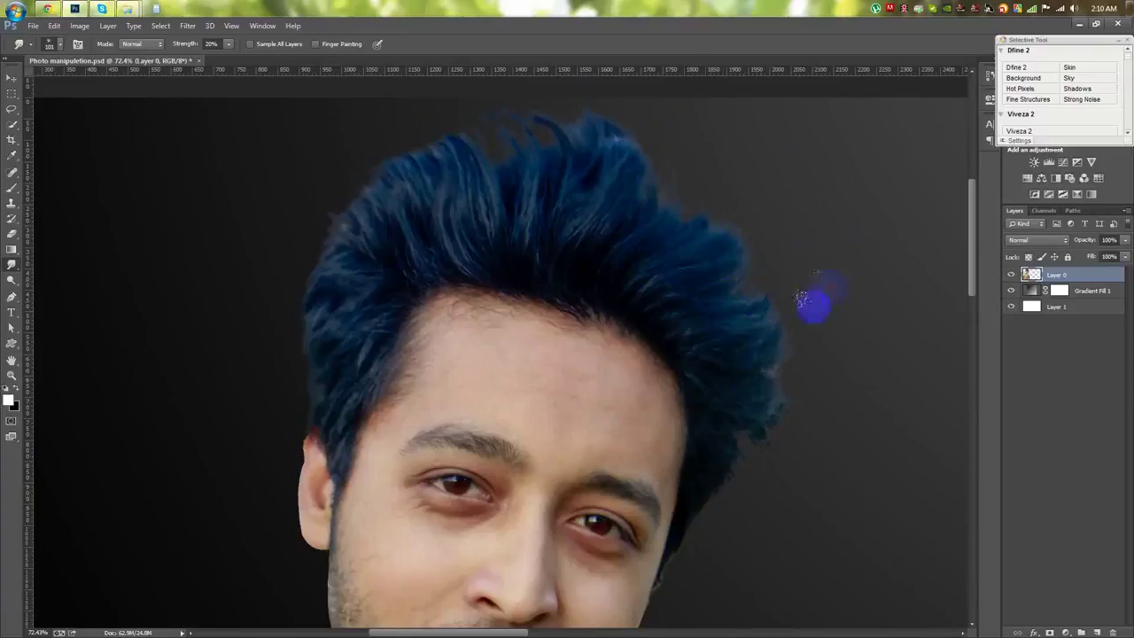
{"action": "scroll", "coordinate": [736, 412], "scroll_direction": "down", "scroll_amount": 2}
{"action": "scroll", "coordinate": [398, 417], "scroll_direction": "down", "scroll_amount": 2}
{"action": "scroll", "coordinate": [342, 210], "scroll_direction": "up", "scroll_amount": 2}
{"action": "scroll", "coordinate": [398, 228], "scroll_direction": "up", "scroll_amount": 3}
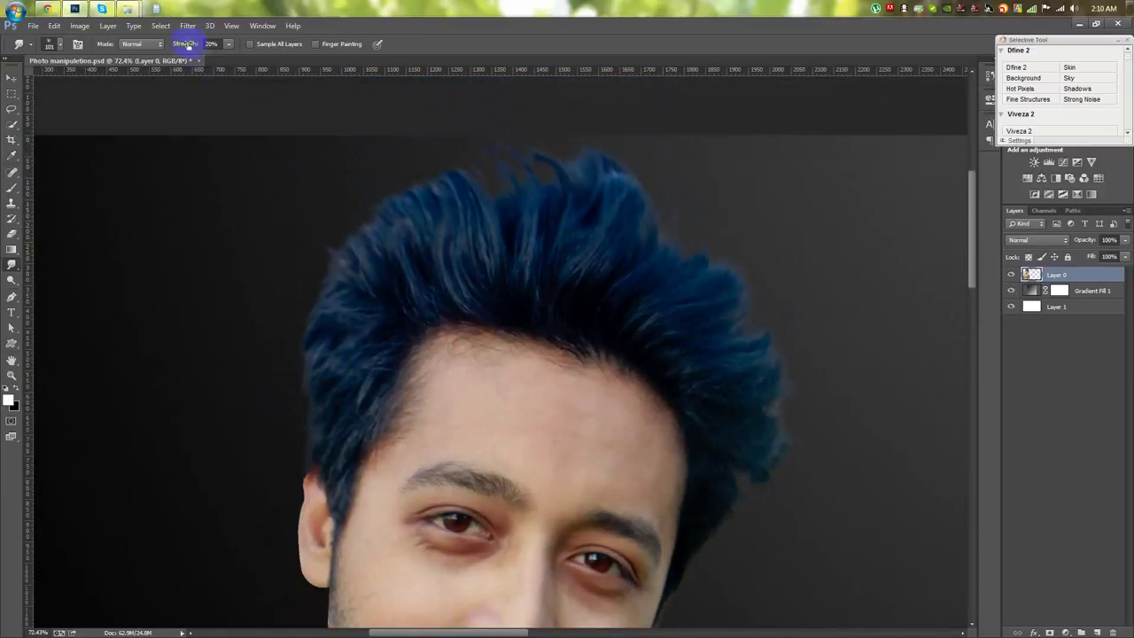
{"action": "left_click", "coordinate": [467, 142]}
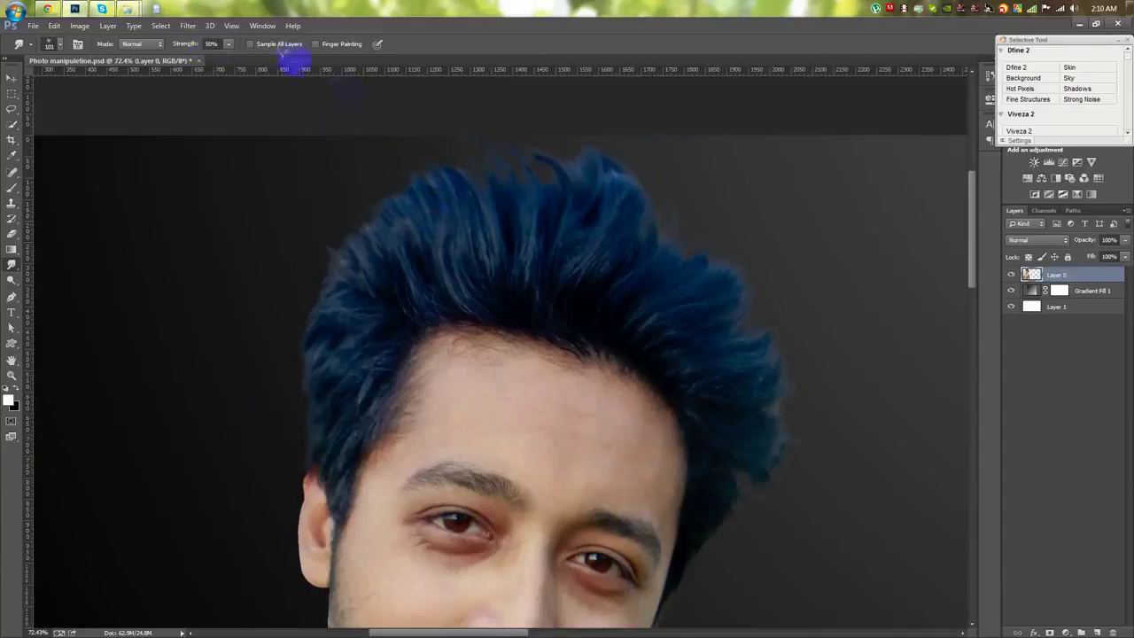
{"action": "left_click_drag", "start_coordinate": [390, 280], "coordinate": [269, 123]}
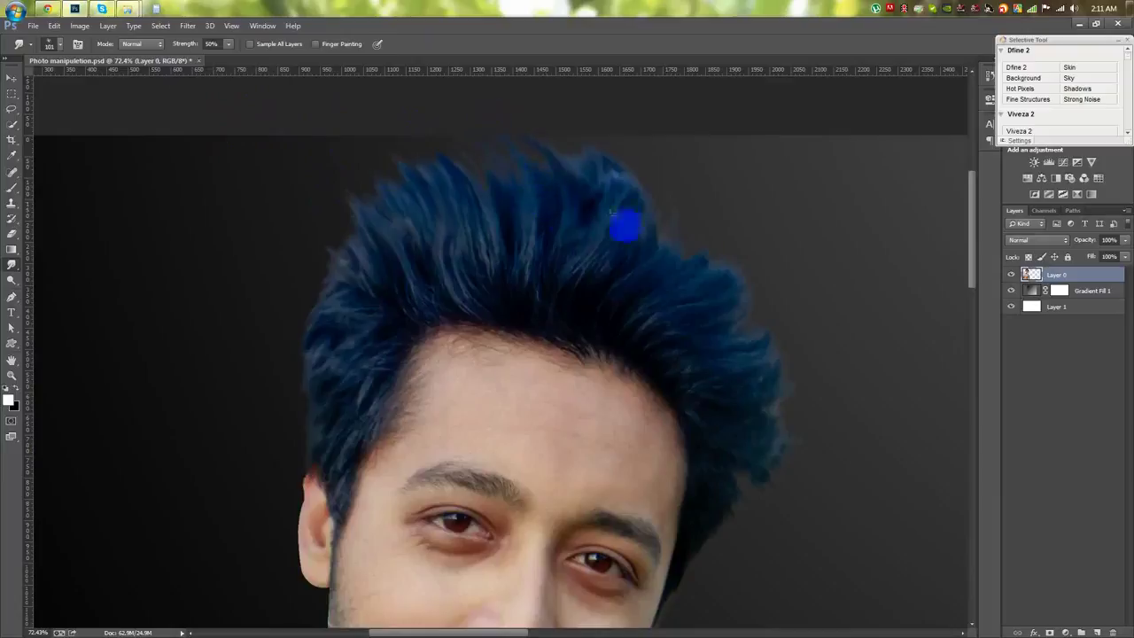
{"action": "left_click_drag", "start_coordinate": [638, 223], "coordinate": [625, 129]}
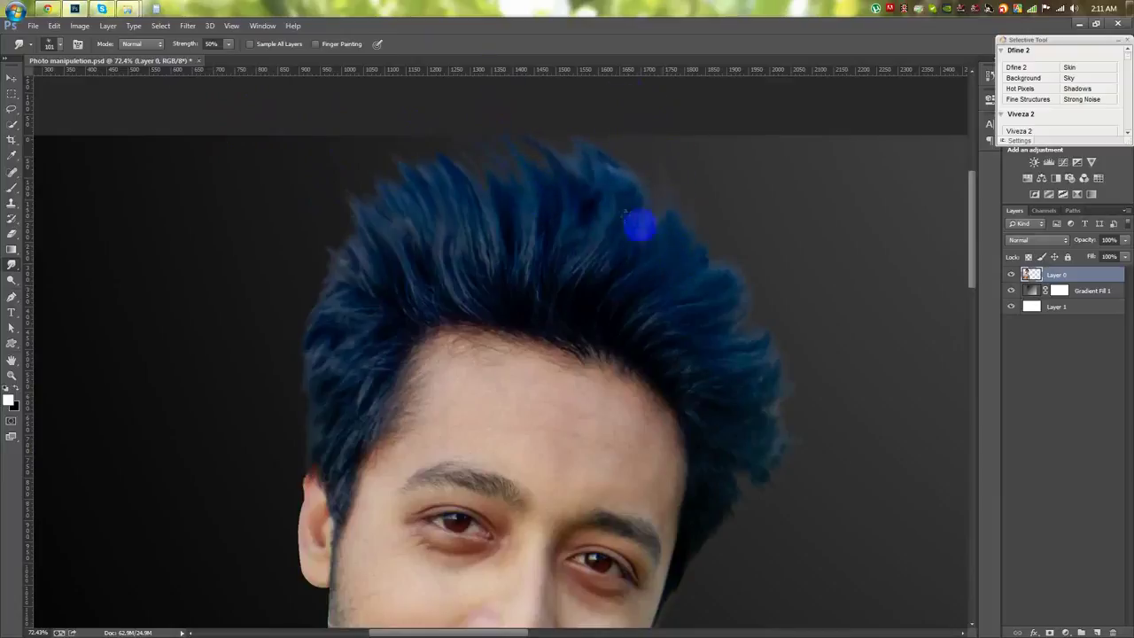
Smudge the right hair edge, the area beside the ear, and the left edge outward
{"action": "scroll", "coordinate": [749, 250], "scroll_direction": "down", "scroll_amount": 1}
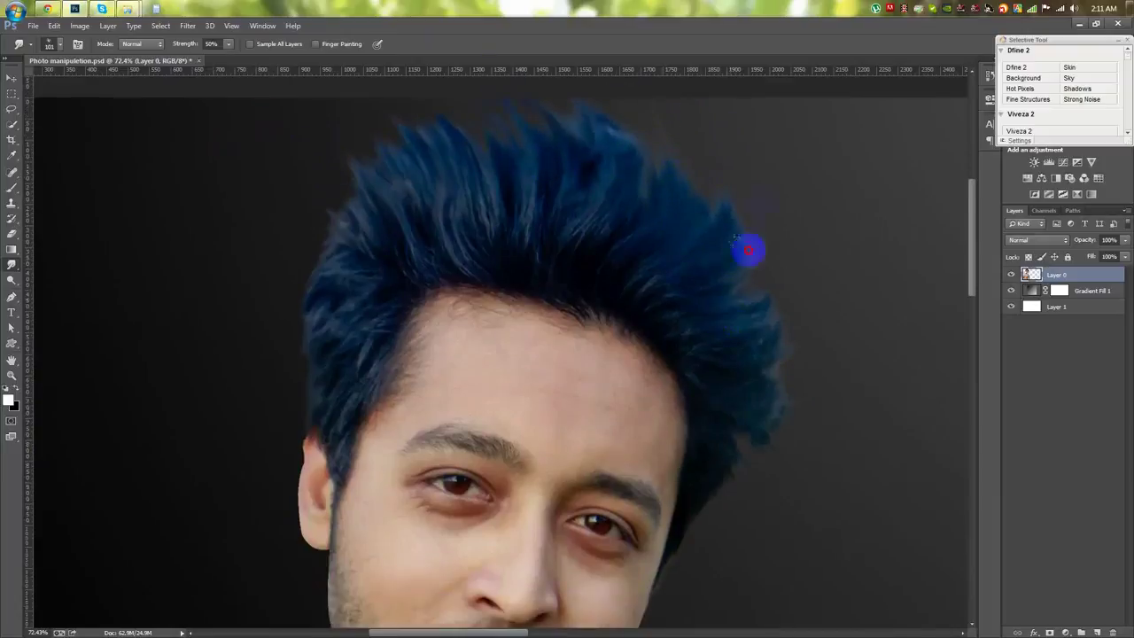
{"action": "left_click_drag", "start_coordinate": [738, 295], "coordinate": [764, 347]}
{"action": "scroll", "coordinate": [797, 460], "scroll_direction": "down", "scroll_amount": 1}
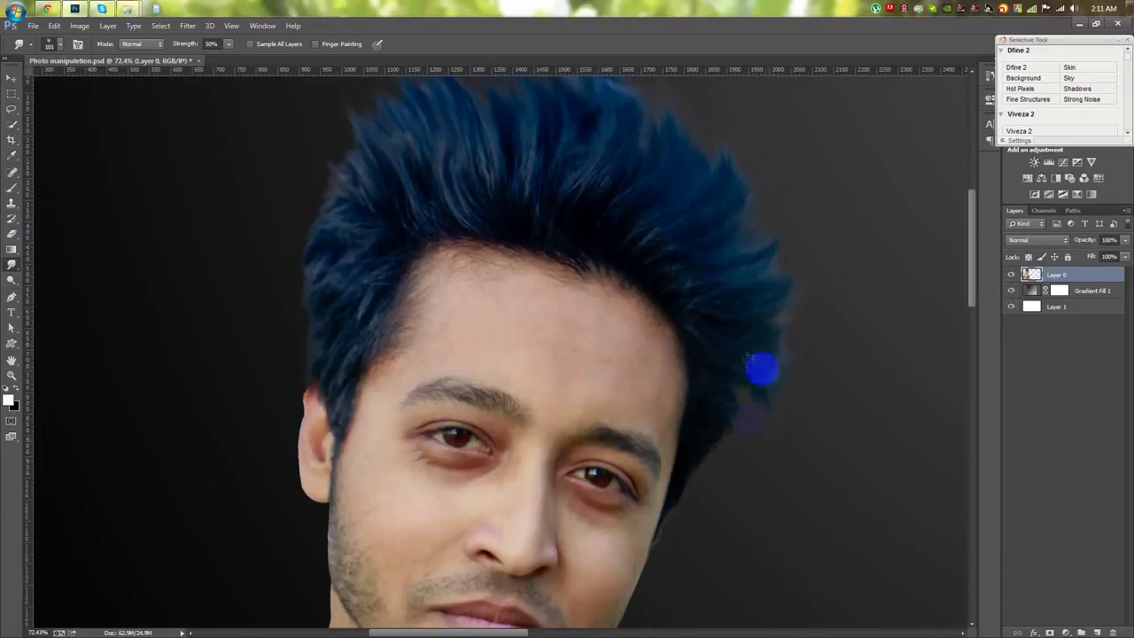
{"action": "scroll", "coordinate": [730, 465], "scroll_direction": "down", "scroll_amount": 1}
{"action": "scroll", "coordinate": [730, 465], "scroll_direction": "down", "scroll_amount": 2}
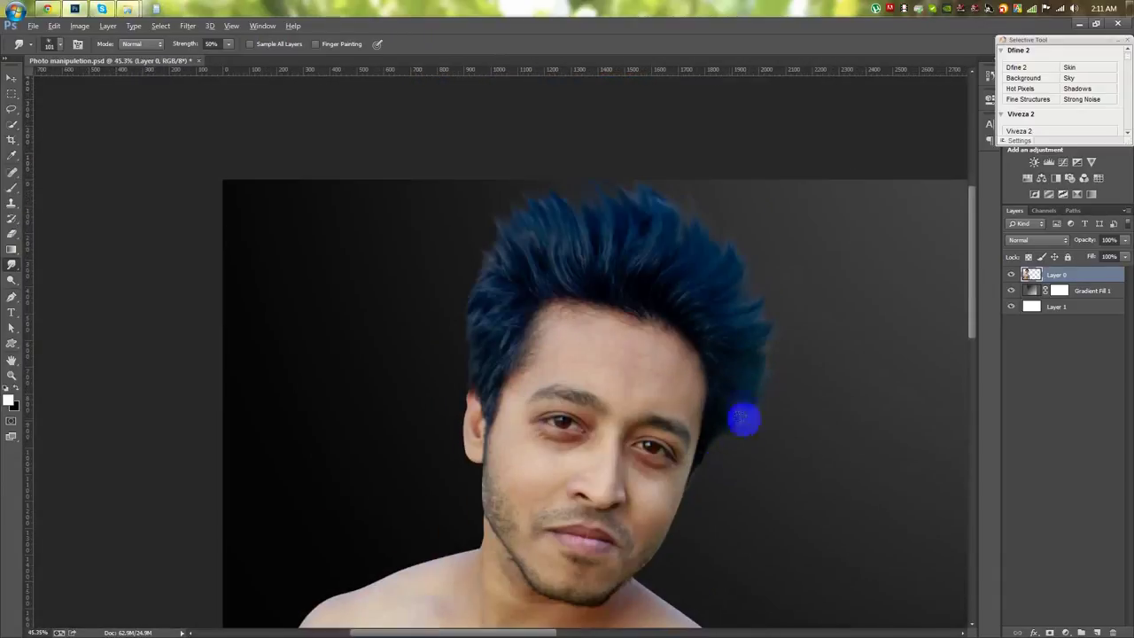
{"action": "mouse_move", "coordinate": [703, 470]}
{"action": "left_mouse_down"}
{"action": "mouse_move", "coordinate": [697, 531]}
{"action": "mouse_move", "coordinate": [729, 414]}
{"action": "mouse_move", "coordinate": [538, 403]}
{"action": "left_mouse_up"}
{"action": "mouse_move", "coordinate": [465, 358]}
{"action": "left_mouse_down"}
{"action": "mouse_move", "coordinate": [418, 428]}
{"action": "mouse_move", "coordinate": [494, 304]}
{"action": "mouse_move", "coordinate": [494, 293]}
{"action": "mouse_move", "coordinate": [457, 395]}
{"action": "mouse_move", "coordinate": [470, 286]}
{"action": "mouse_move", "coordinate": [413, 380]}
{"action": "mouse_move", "coordinate": [448, 349]}
{"action": "mouse_move", "coordinate": [408, 354]}
{"action": "left_mouse_up"}
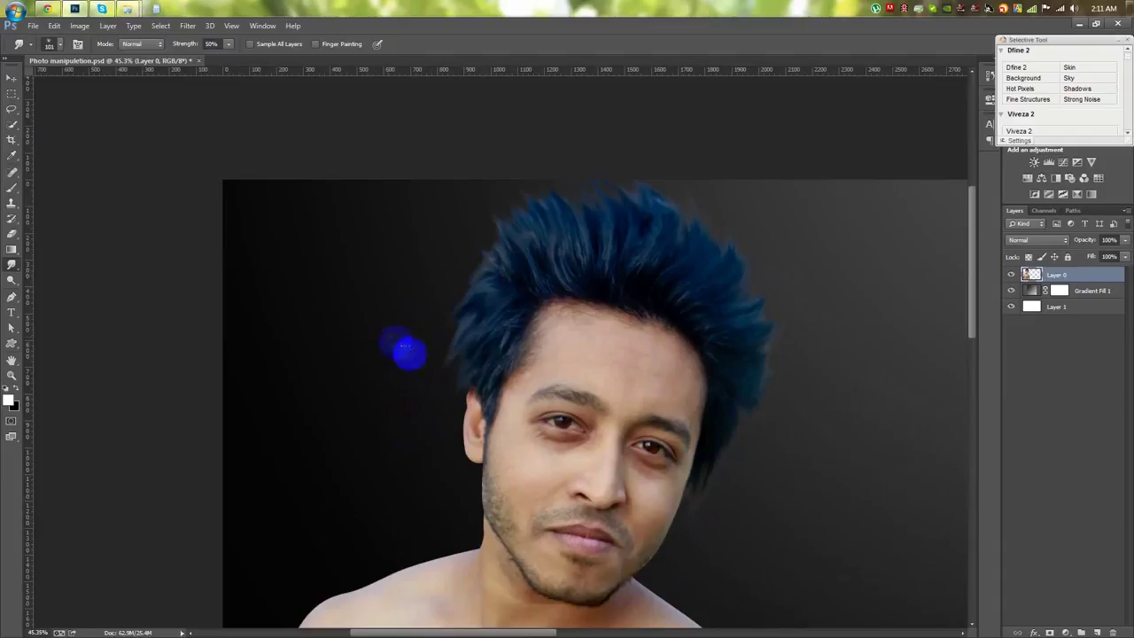
Open Filter > Camera Raw Filter
{"action": "scroll", "coordinate": [409, 354], "scroll_direction": "up", "scroll_amount": 1}
{"action": "scroll", "coordinate": [493, 324], "scroll_direction": "down", "scroll_amount": 3}
{"action": "scroll", "coordinate": [425, 248], "scroll_direction": "up", "scroll_amount": 4}
{"action": "scroll", "coordinate": [324, 185], "scroll_direction": "down", "scroll_amount": 1}
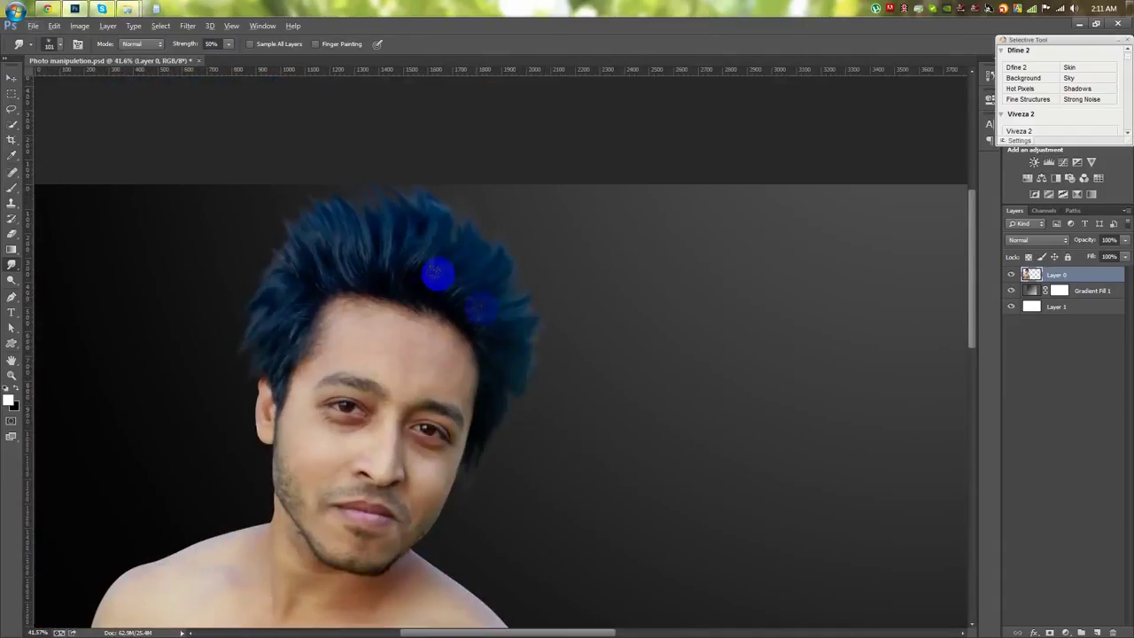
{"action": "scroll", "coordinate": [437, 275], "scroll_direction": "up", "scroll_amount": 1}
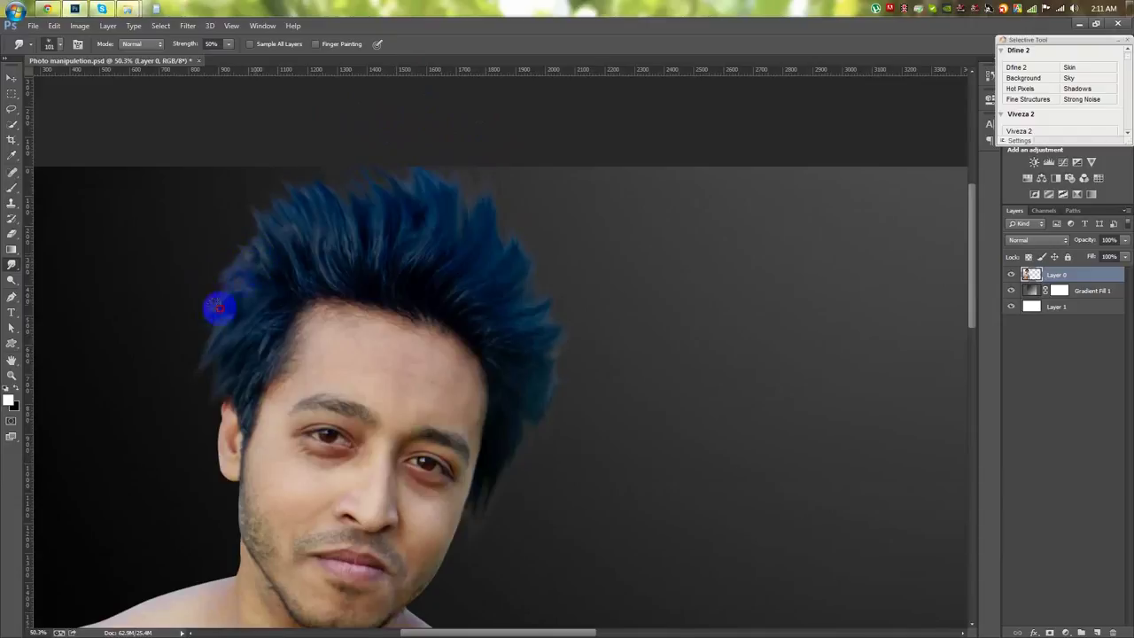
{"action": "scroll", "coordinate": [557, 403], "scroll_direction": "down", "scroll_amount": 2}
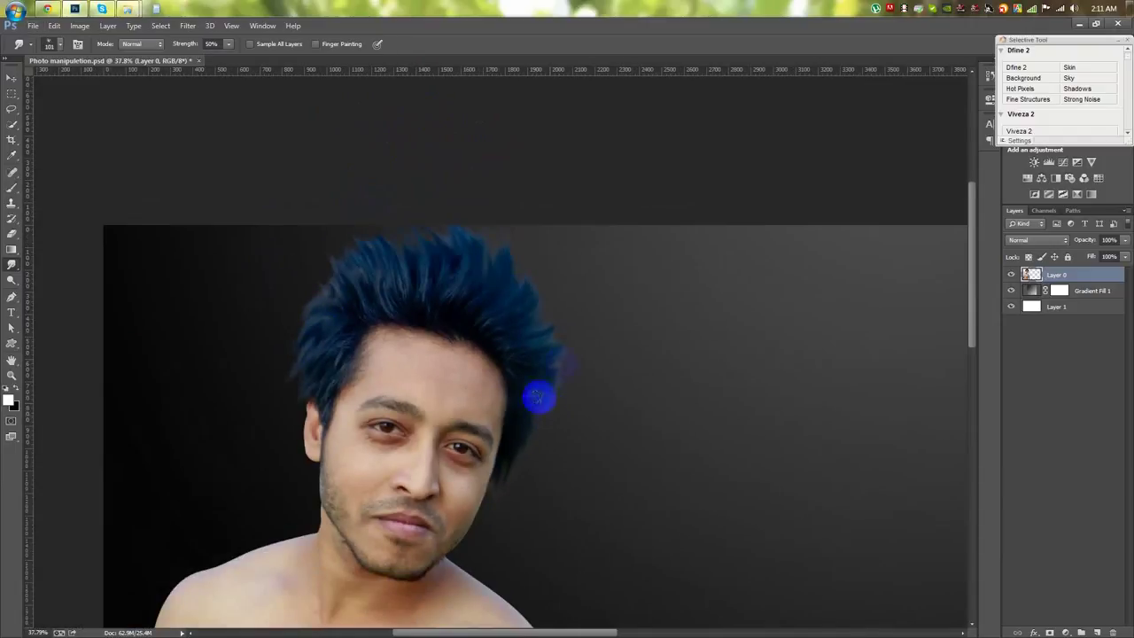
{"action": "scroll", "coordinate": [539, 433], "scroll_direction": "down", "scroll_amount": 3}
{"action": "scroll", "coordinate": [291, 258], "scroll_direction": "up", "scroll_amount": 2}
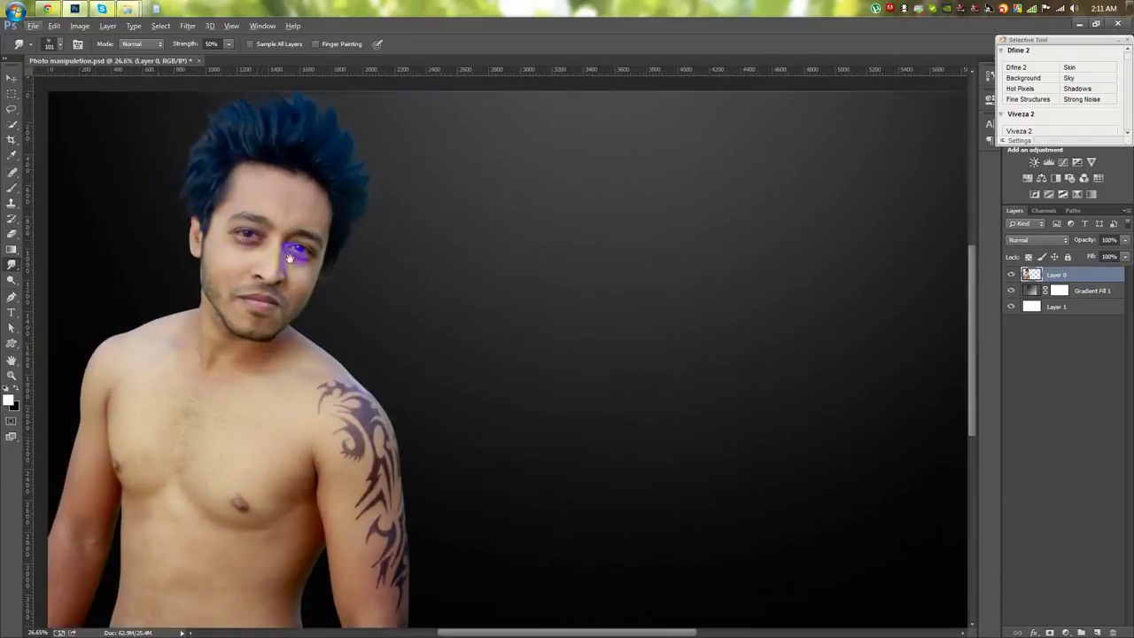
{"action": "scroll", "coordinate": [379, 265], "scroll_direction": "down", "scroll_amount": 1}
{"action": "scroll", "coordinate": [375, 283], "scroll_direction": "up", "scroll_amount": 2}
{"action": "scroll", "coordinate": [372, 296], "scroll_direction": "down", "scroll_amount": 2}
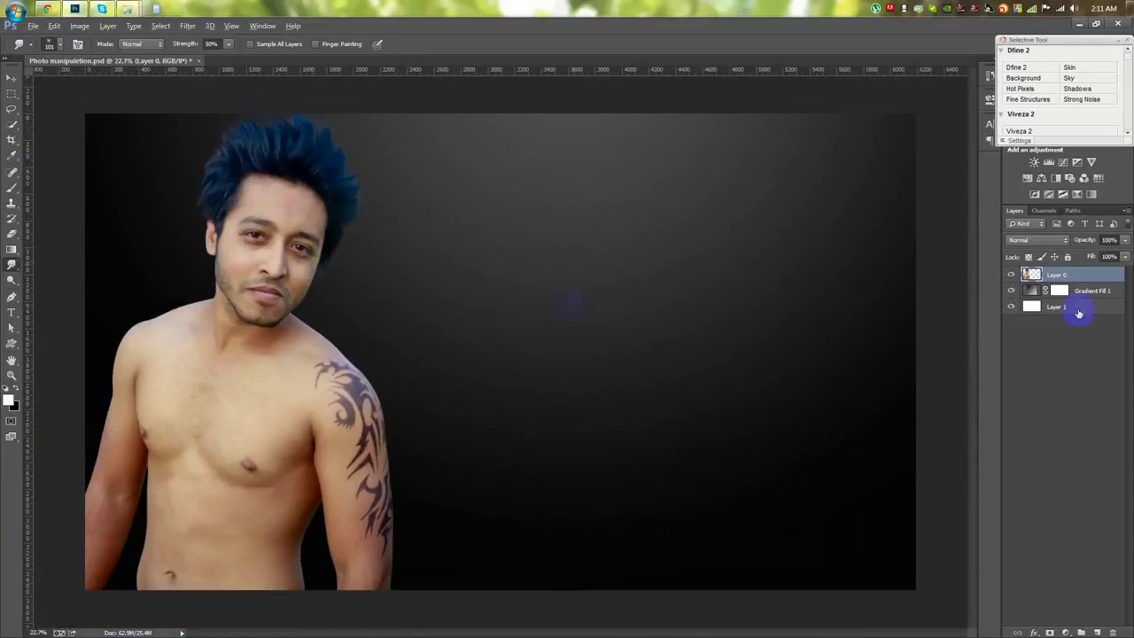
{"action": "left_click", "coordinate": [188, 25]}
{"action": "left_click", "coordinate": [216, 87]}
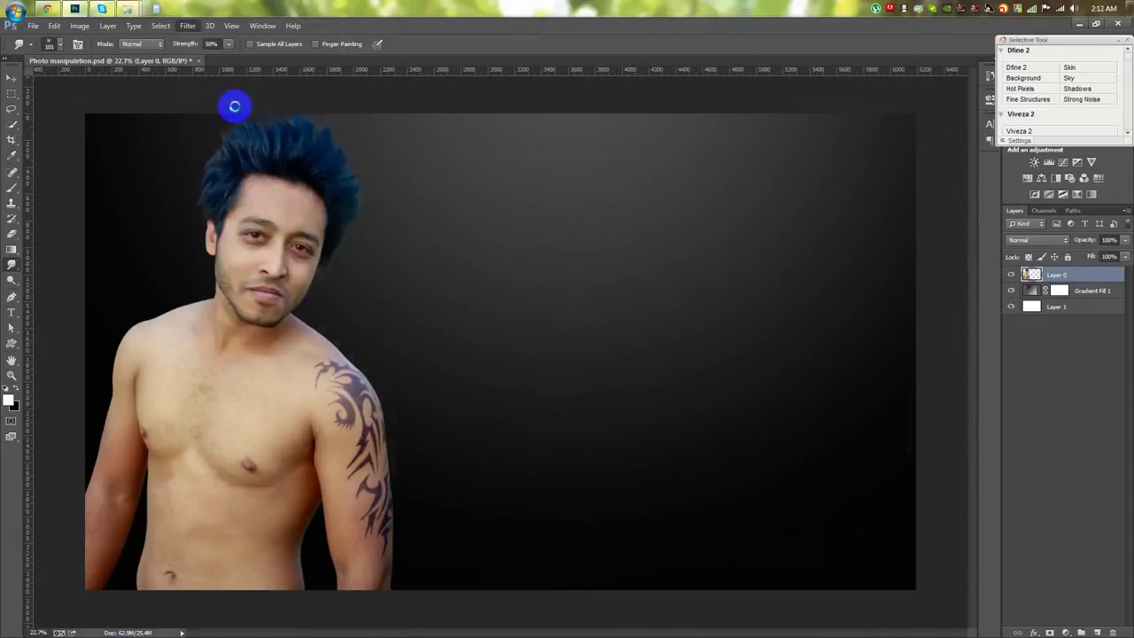
Set Vibrance and Saturation to -100, Exposure -0.35, Blacks -61, and adjust Shadows
{"action": "left_click_drag", "start_coordinate": [850, 407], "coordinate": [783, 407]}
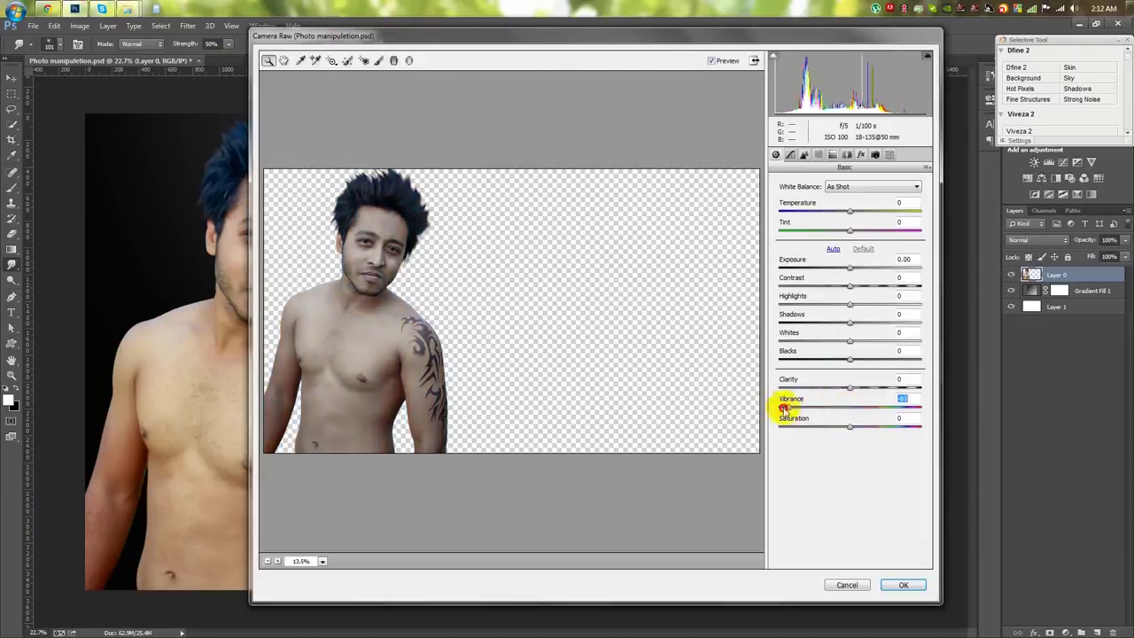
{"action": "left_click_drag", "start_coordinate": [850, 427], "coordinate": [780, 428]}
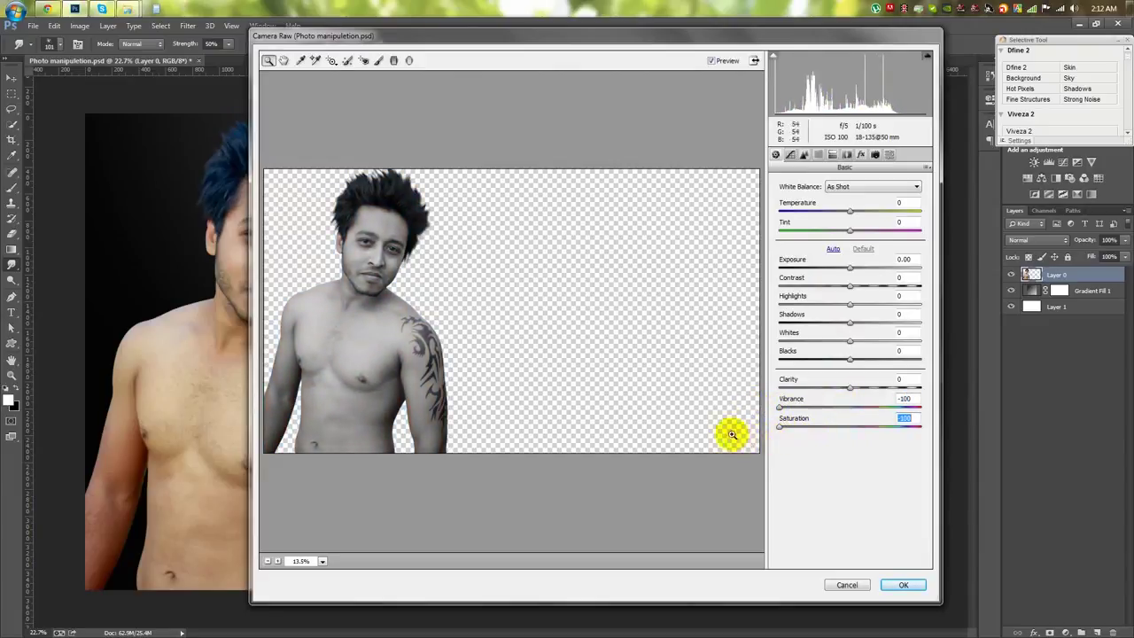
{"action": "left_click_drag", "start_coordinate": [849, 268], "coordinate": [844, 268]}
{"action": "mouse_move", "coordinate": [849, 359]}
{"action": "left_mouse_down"}
{"action": "mouse_move", "coordinate": [759, 361]}
{"action": "mouse_move", "coordinate": [804, 363]}
{"action": "mouse_move", "coordinate": [848, 324]}
{"action": "left_mouse_up"}
{"action": "left_click", "coordinate": [906, 585]}
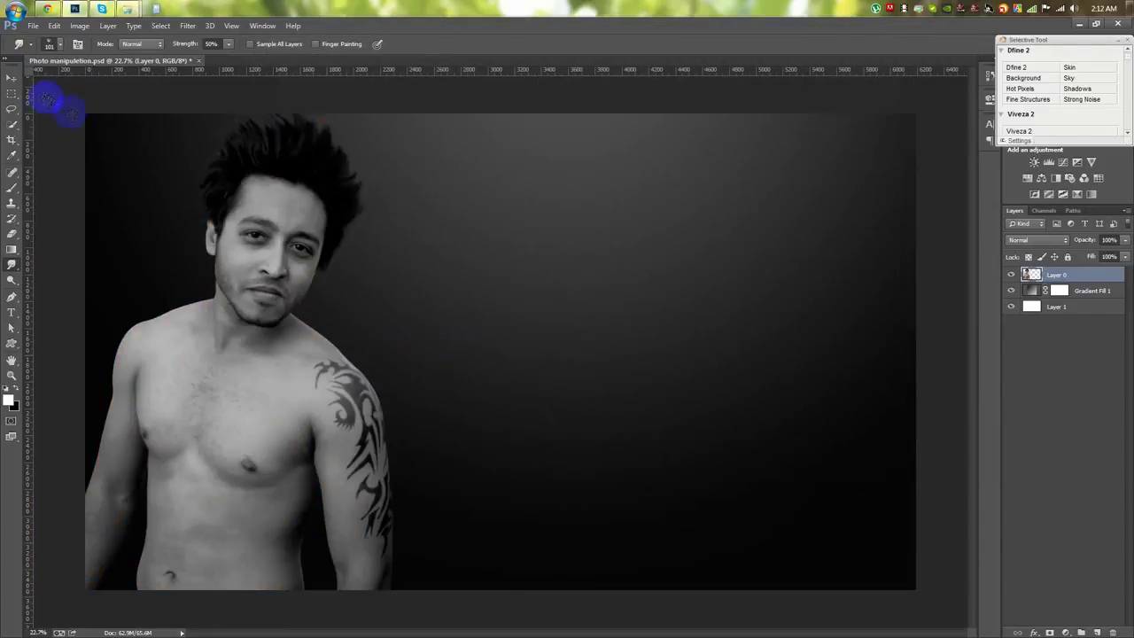
Apply the Camera Raw result, then sharpen the left arm and jaw-neck edges
{"action": "left_click", "coordinate": [11, 78]}
{"action": "left_click_drag", "start_coordinate": [177, 434], "coordinate": [377, 354]}
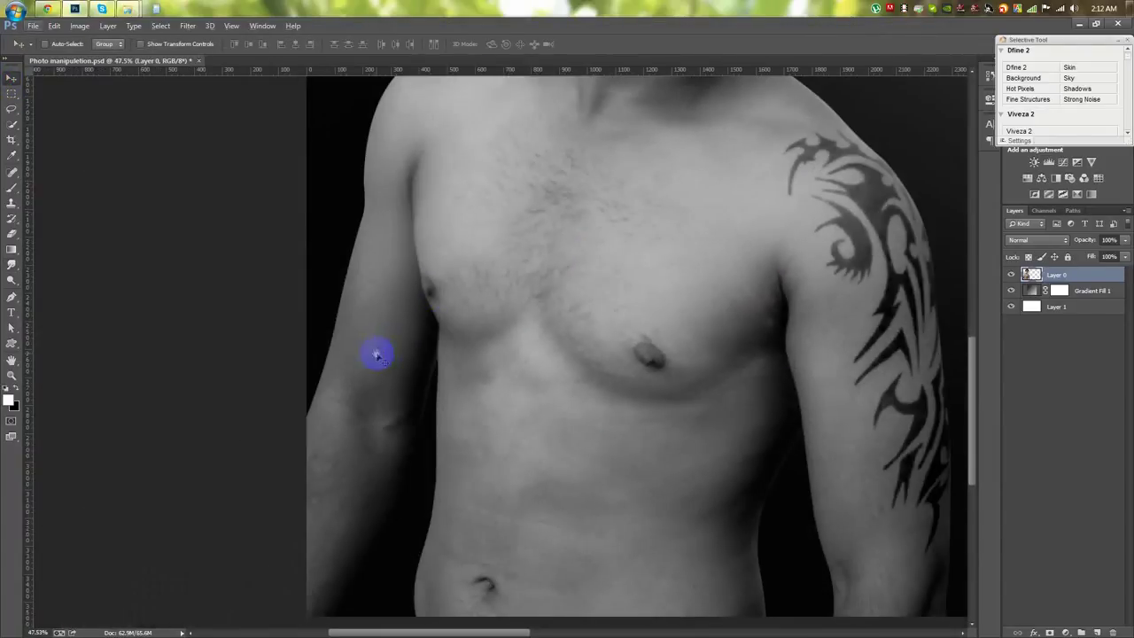
{"action": "right_click", "coordinate": [10, 265]}
{"action": "left_click", "coordinate": [31, 278]}
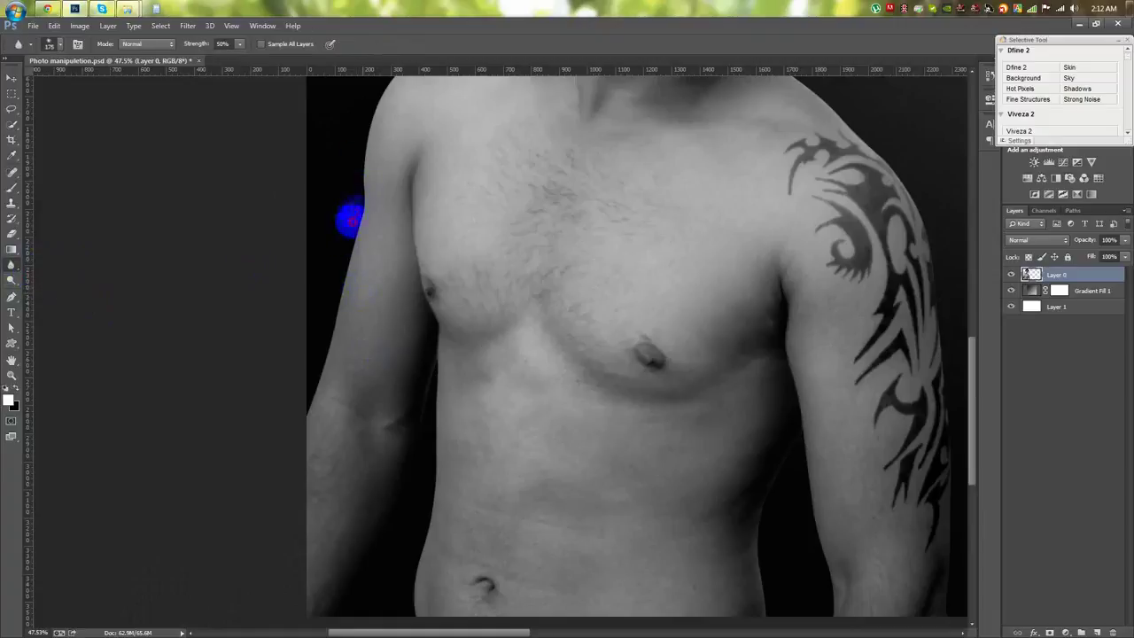
{"action": "left_click_drag", "start_coordinate": [346, 249], "coordinate": [299, 412]}
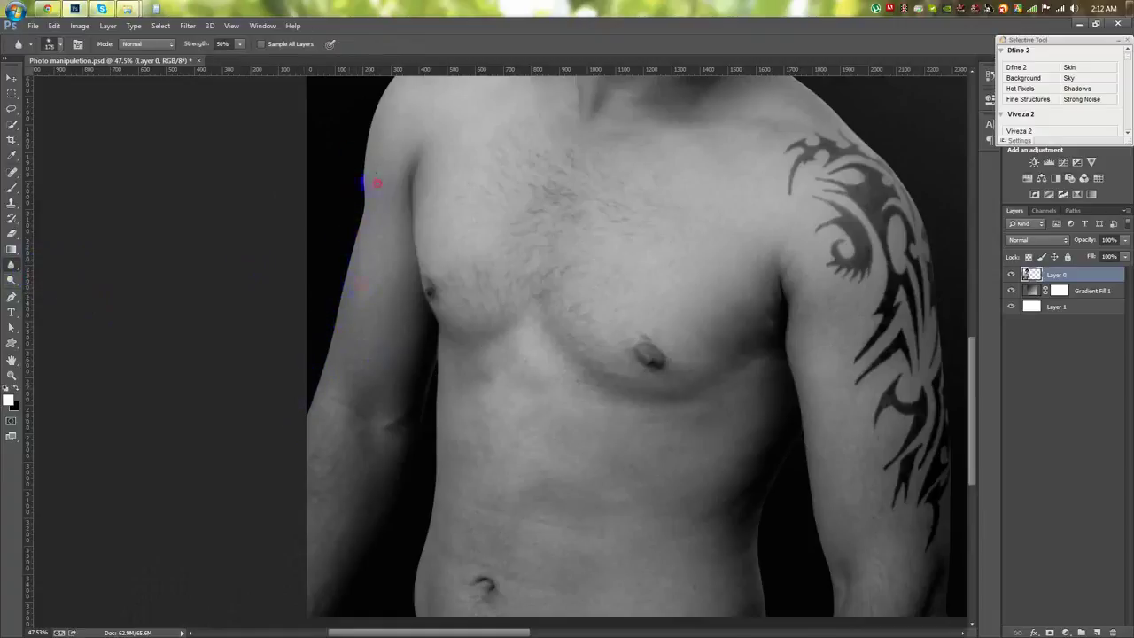
{"action": "left_click_drag", "start_coordinate": [376, 183], "coordinate": [358, 328]}
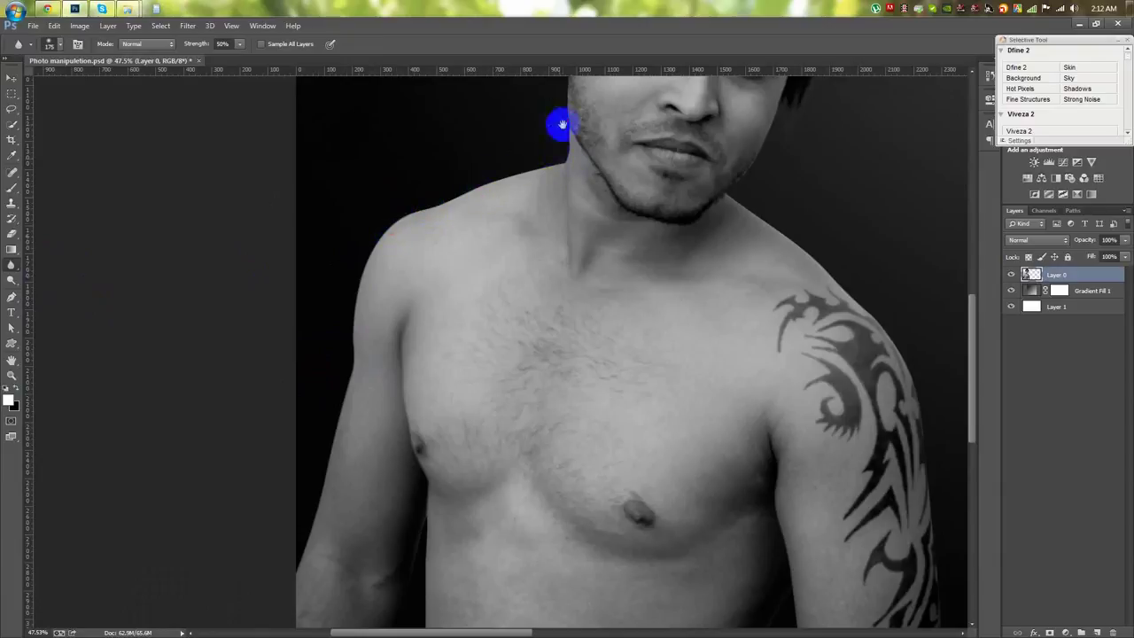
{"action": "left_click_drag", "start_coordinate": [562, 125], "coordinate": [552, 325]}
{"action": "left_click_drag", "start_coordinate": [722, 422], "coordinate": [773, 436]}
Sharpen the tattooed arm, torso and head edges, then save Photo manipuletion.psd
{"action": "left_click_drag", "start_coordinate": [824, 478], "coordinate": [665, 349]}
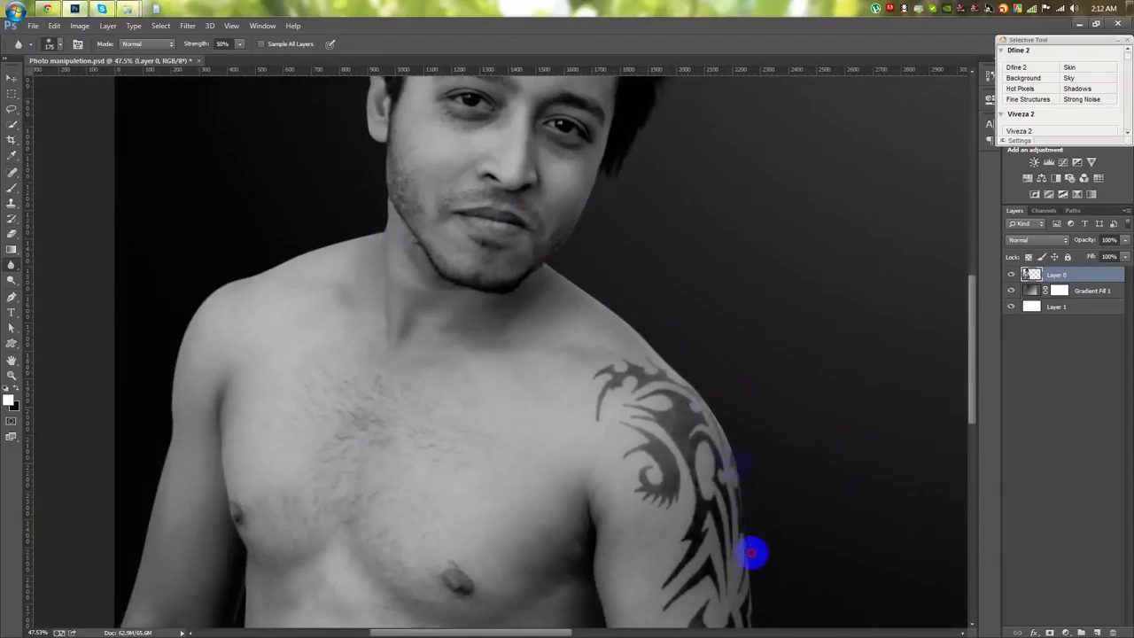
{"action": "left_click_drag", "start_coordinate": [752, 552], "coordinate": [703, 299]}
{"action": "left_click_drag", "start_coordinate": [699, 474], "coordinate": [697, 607]}
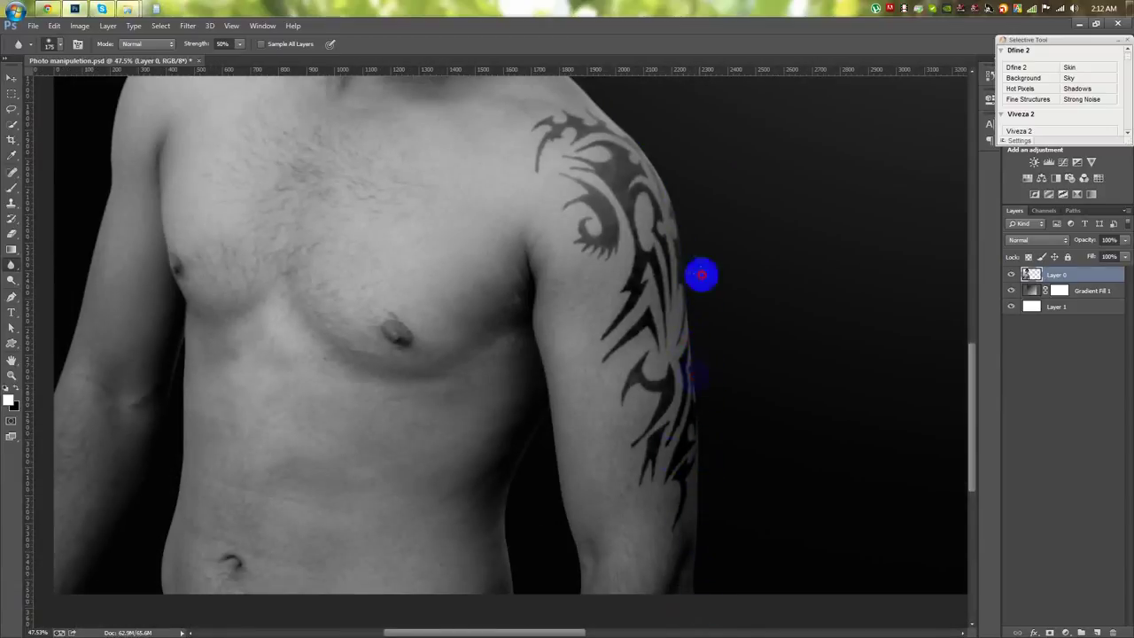
{"action": "mouse_move", "coordinate": [584, 582]}
{"action": "left_mouse_down"}
{"action": "mouse_move", "coordinate": [549, 448]}
{"action": "mouse_move", "coordinate": [492, 611]}
{"action": "left_mouse_up"}
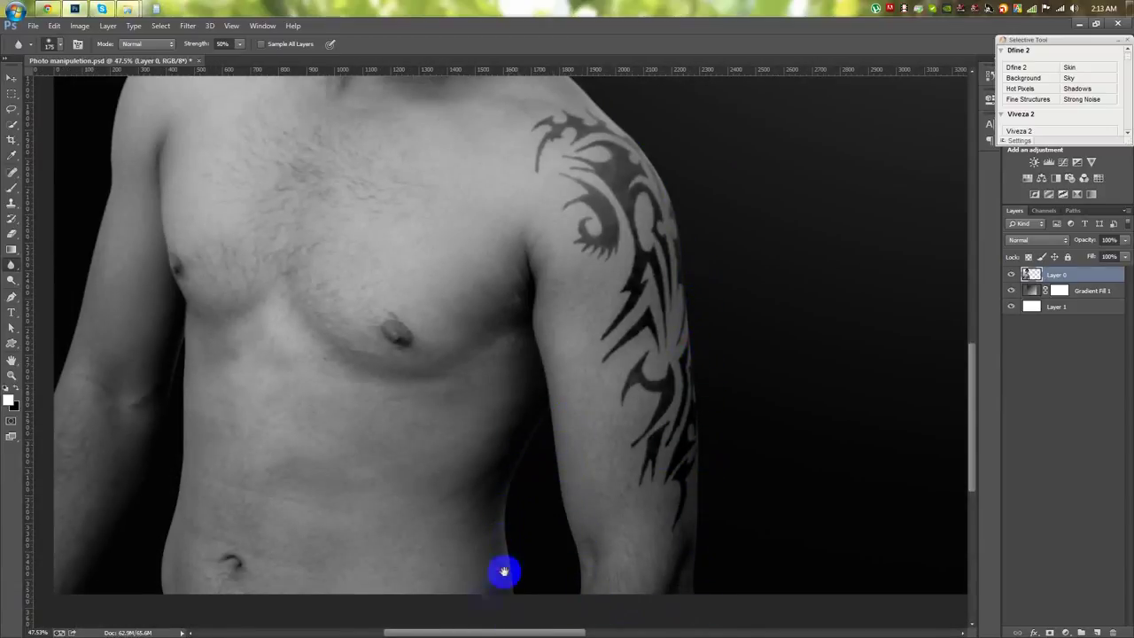
{"action": "left_click_drag", "start_coordinate": [163, 614], "coordinate": [308, 554]}
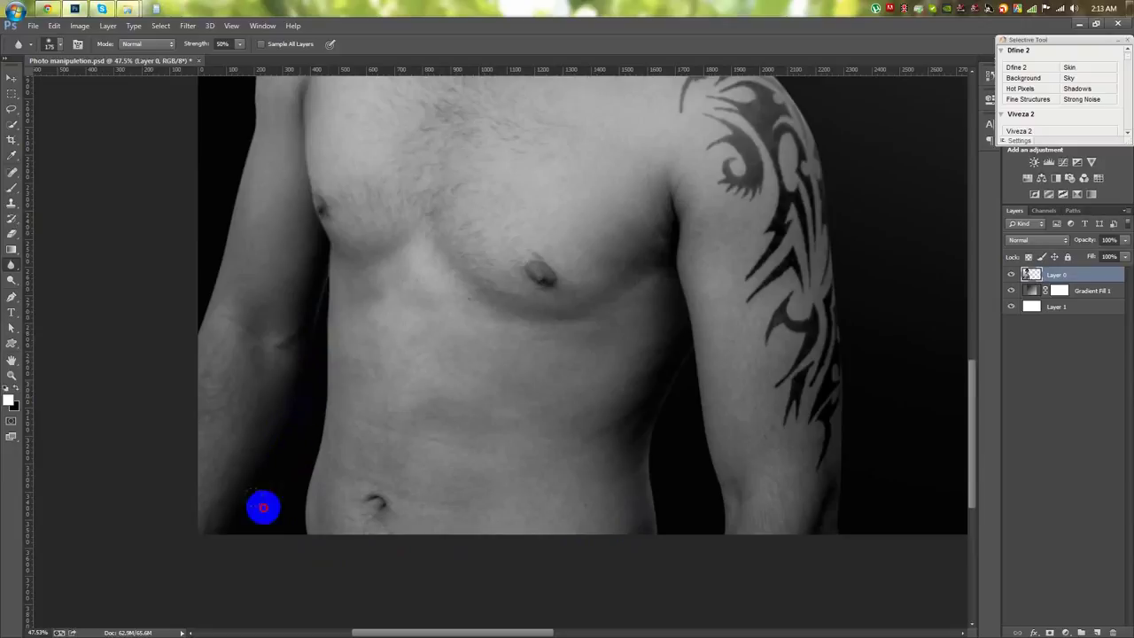
{"action": "mouse_move", "coordinate": [327, 421]}
{"action": "left_mouse_down"}
{"action": "mouse_move", "coordinate": [219, 574]}
{"action": "mouse_move", "coordinate": [207, 309]}
{"action": "mouse_move", "coordinate": [223, 481]}
{"action": "left_mouse_up"}
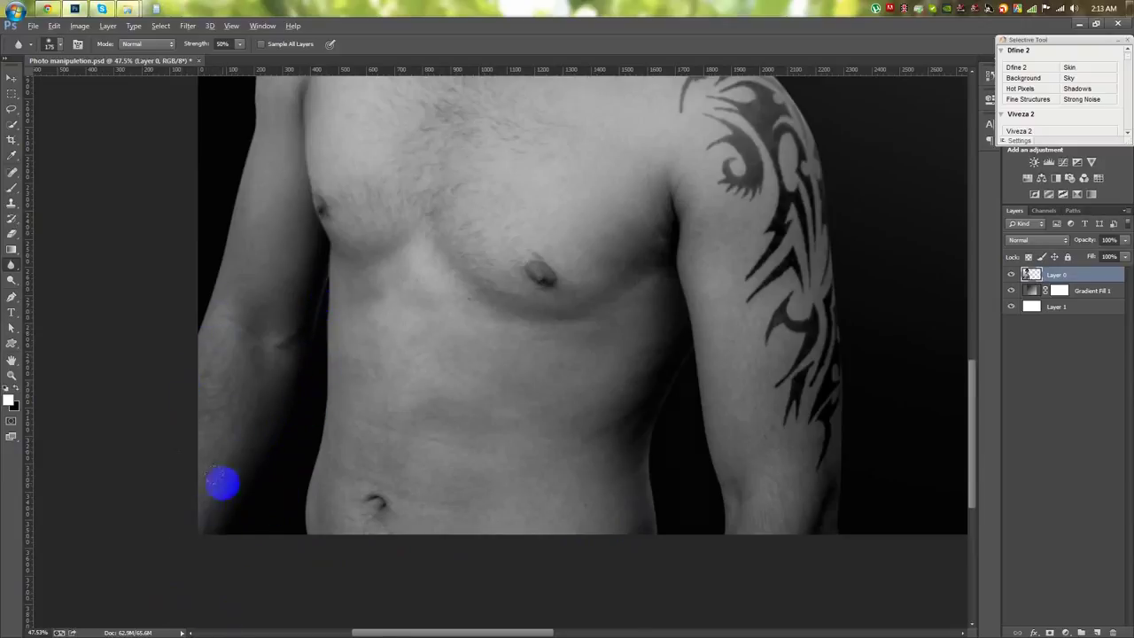
{"action": "key", "text": "ctrl+minus"}
{"action": "left_click_drag", "start_coordinate": [301, 257], "coordinate": [321, 255]}
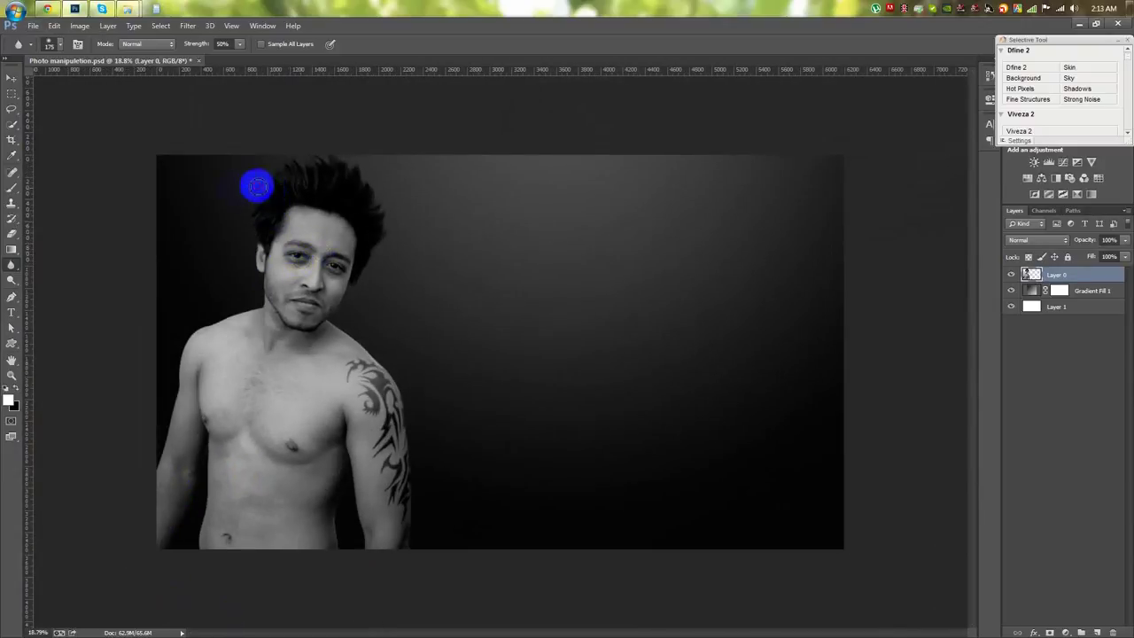
{"action": "left_click", "coordinate": [10, 79]}
{"action": "key", "text": "ctrl+s"}
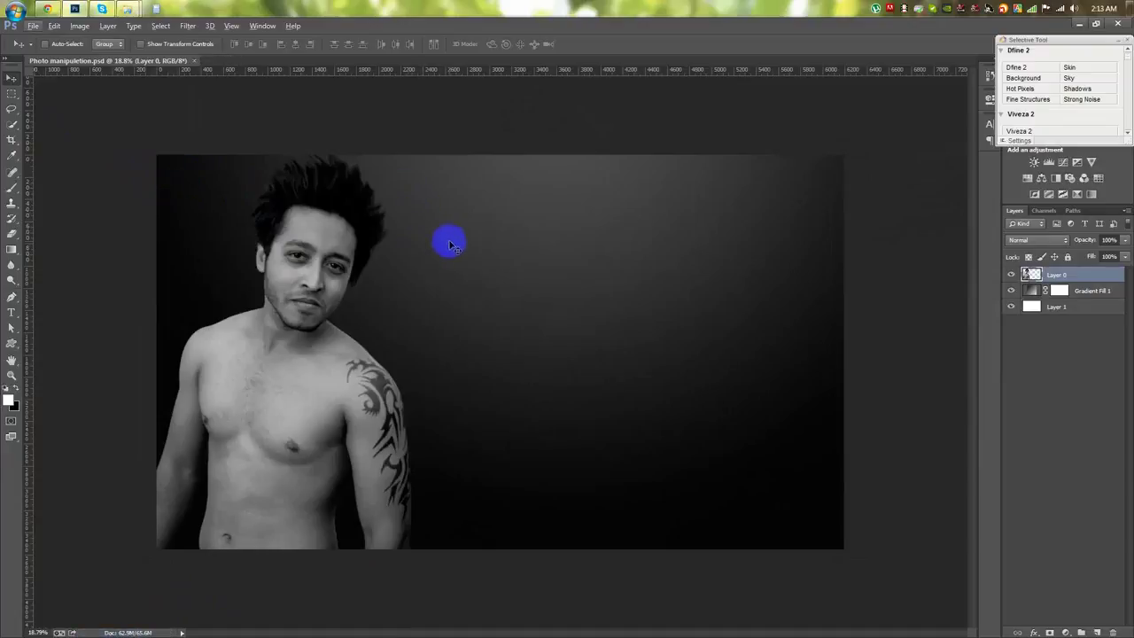
Add a new Gradient Fill layer using a white-to-transparent preset
{"action": "left_click", "coordinate": [1065, 632]}
{"action": "left_click", "coordinate": [1027, 387]}
{"action": "left_click", "coordinate": [847, 195]}
{"action": "left_click", "coordinate": [815, 260]}
{"action": "left_click", "coordinate": [848, 196]}
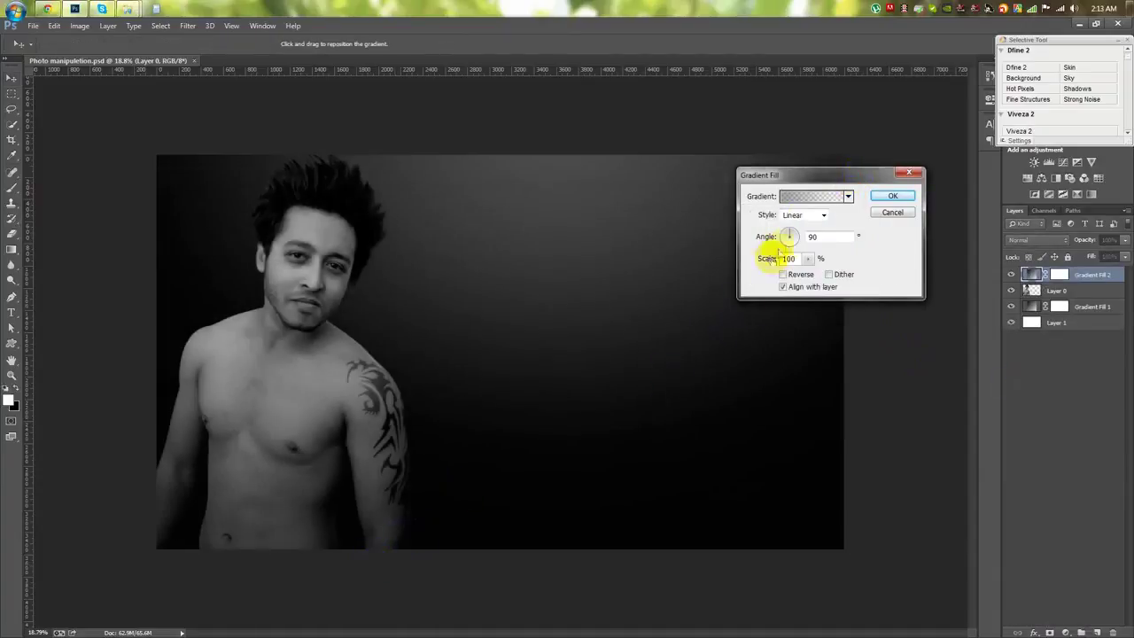
{"action": "left_click_drag", "start_coordinate": [794, 235], "coordinate": [792, 233]}
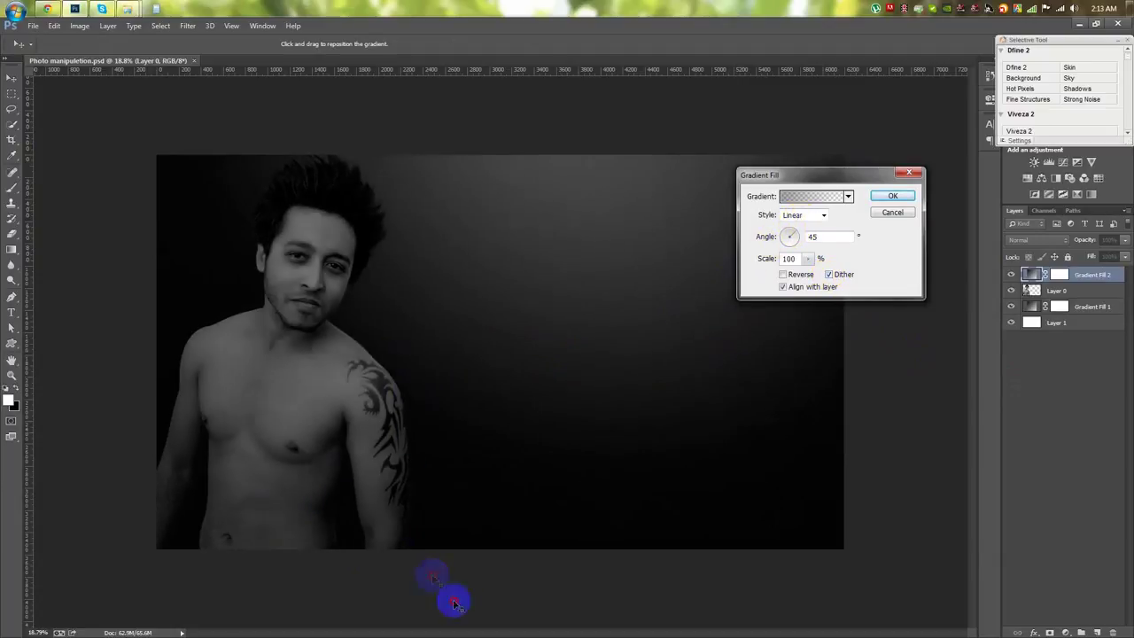
{"action": "left_click", "coordinate": [848, 196]}
{"action": "left_click", "coordinate": [777, 222]}
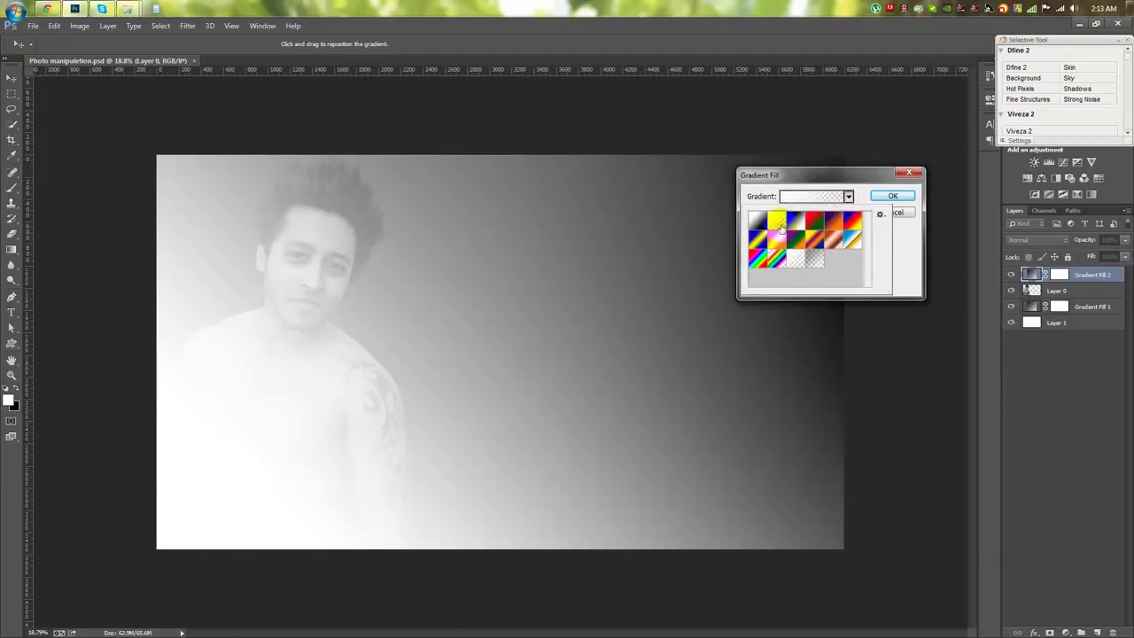
Reposition the gradient across the image and rotate it to about 76°
{"action": "left_click_drag", "start_coordinate": [483, 366], "coordinate": [330, 526]}
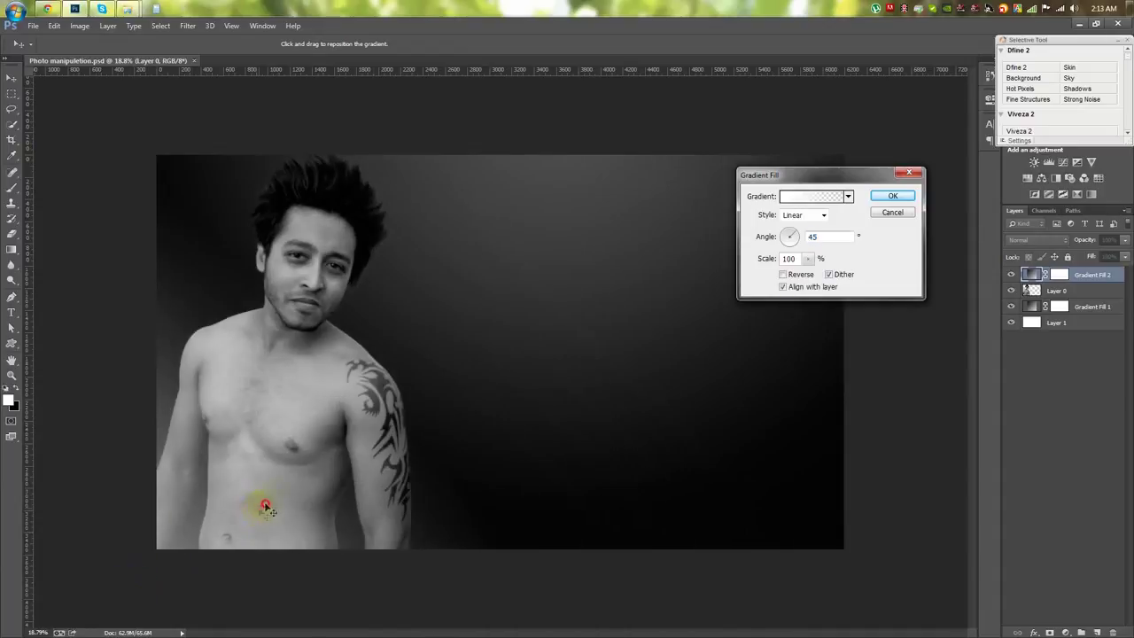
{"action": "left_click_drag", "start_coordinate": [788, 229], "coordinate": [791, 226]}
{"action": "mouse_move", "coordinate": [494, 449]}
{"action": "left_mouse_down"}
{"action": "mouse_move", "coordinate": [487, 479]}
{"action": "mouse_move", "coordinate": [514, 382]}
{"action": "left_mouse_up"}
{"action": "left_click_drag", "start_coordinate": [788, 231], "coordinate": [789, 232]}
{"action": "left_click_drag", "start_coordinate": [449, 423], "coordinate": [492, 454]}
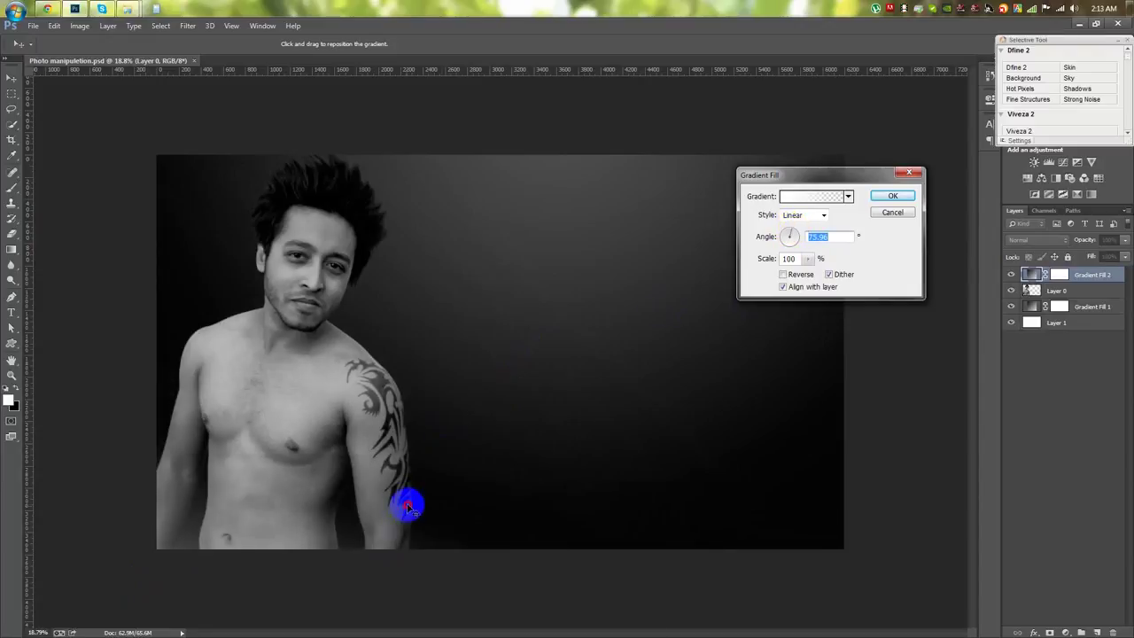
Set both gradient stops to black and apply the Gradient Fill
{"action": "left_click", "coordinate": [802, 196]}
{"action": "double_click", "coordinate": [678, 304]}
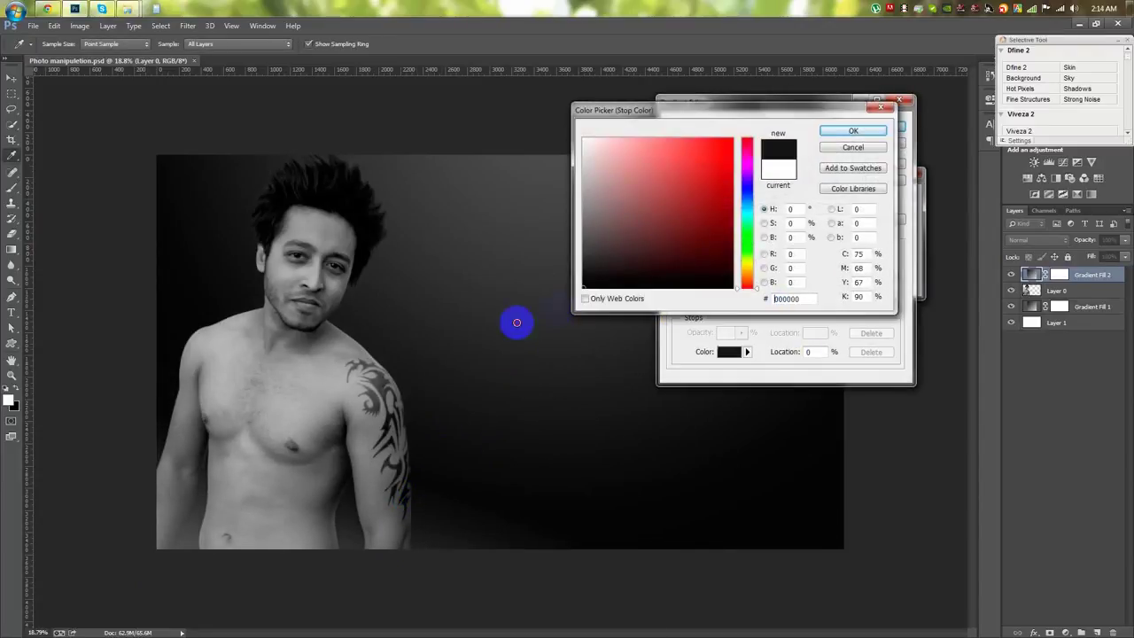
{"action": "left_click", "coordinate": [851, 130]}
{"action": "double_click", "coordinate": [886, 290]}
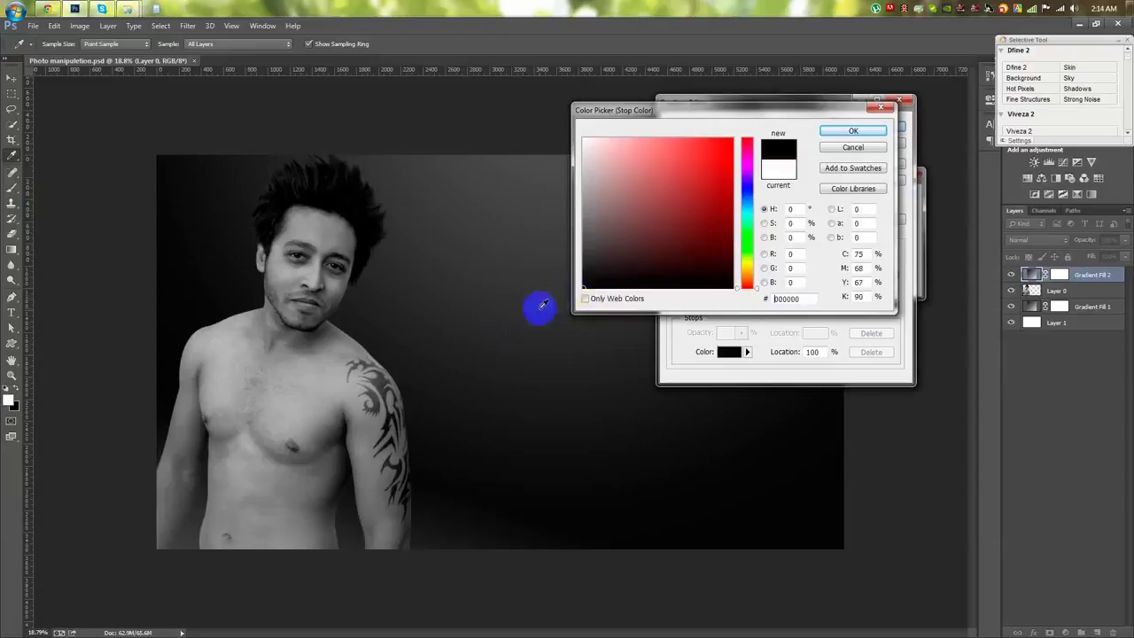
{"action": "left_click", "coordinate": [854, 130]}
{"action": "left_click", "coordinate": [891, 190]}
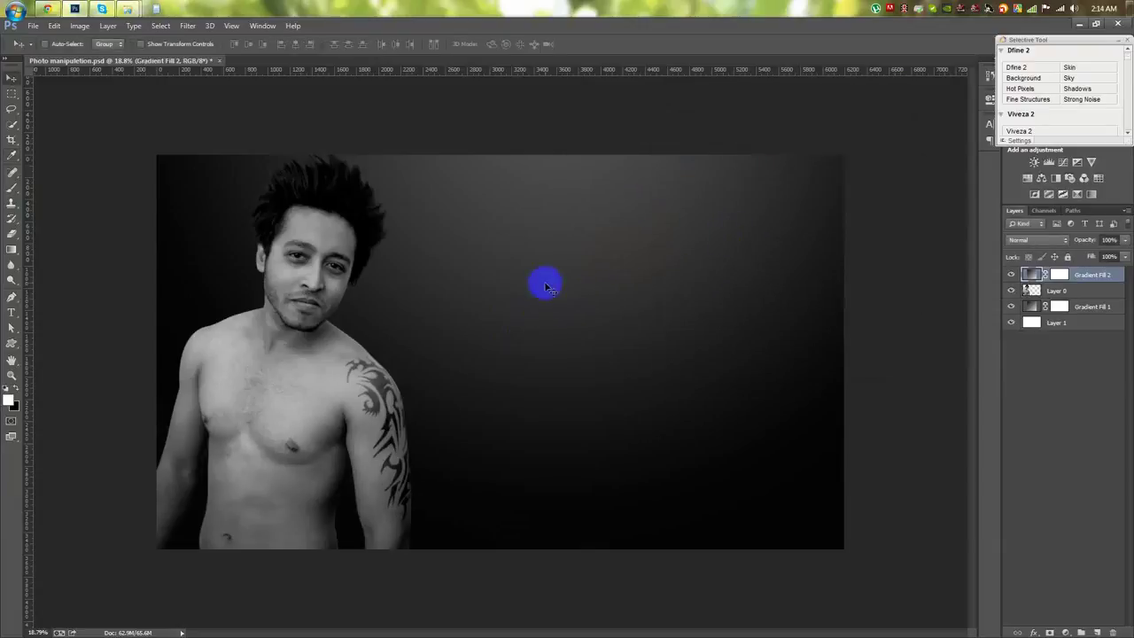
Add an empty Layer 2 above the Gradient Fill 2 layer
{"action": "left_click", "coordinate": [1059, 276]}
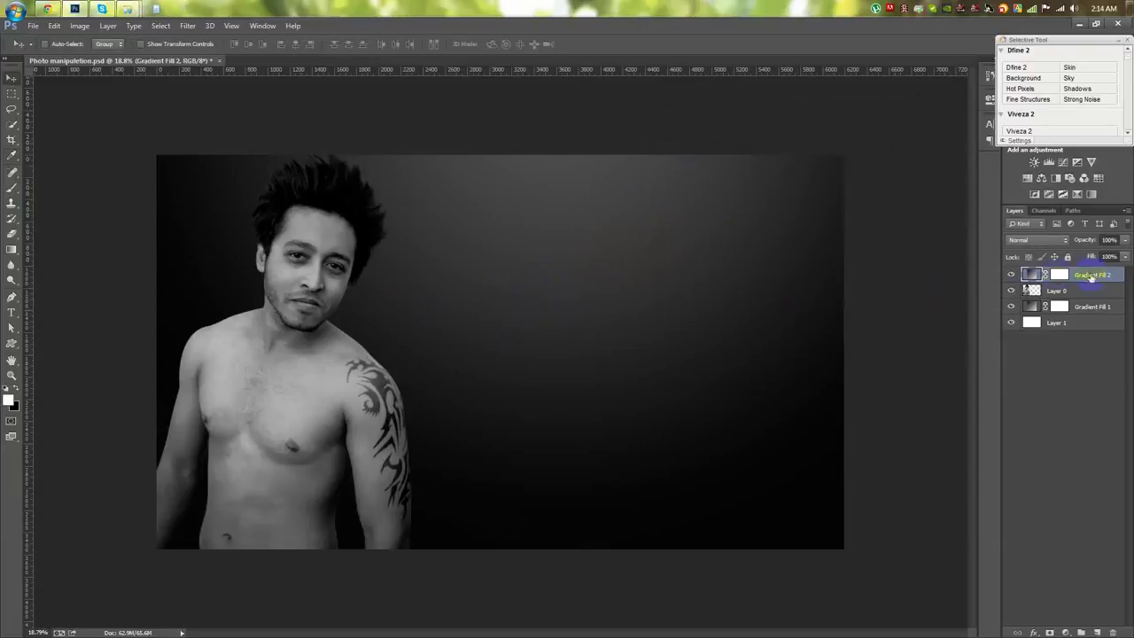
{"action": "left_click", "coordinate": [1100, 631]}
{"action": "left_click", "coordinate": [79, 25]}
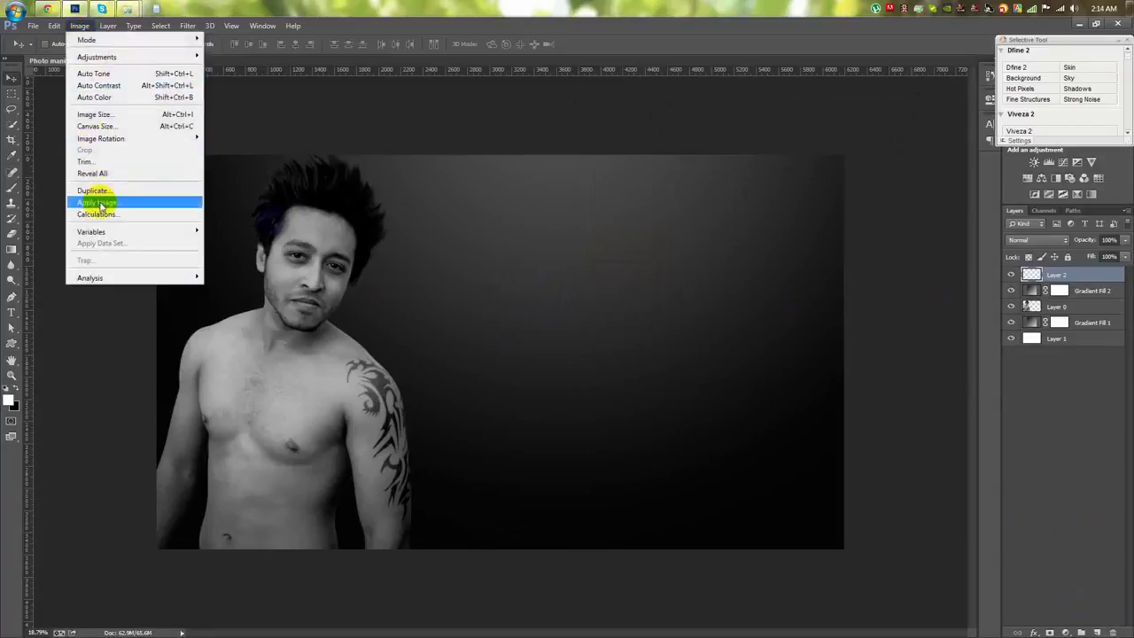
{"action": "left_click", "coordinate": [115, 195]}
Enable a Drop Shadow on Layer 0 and rough out its distance, opacity and softness
{"action": "double_click", "coordinate": [1098, 306]}
{"action": "left_click", "coordinate": [664, 274]}
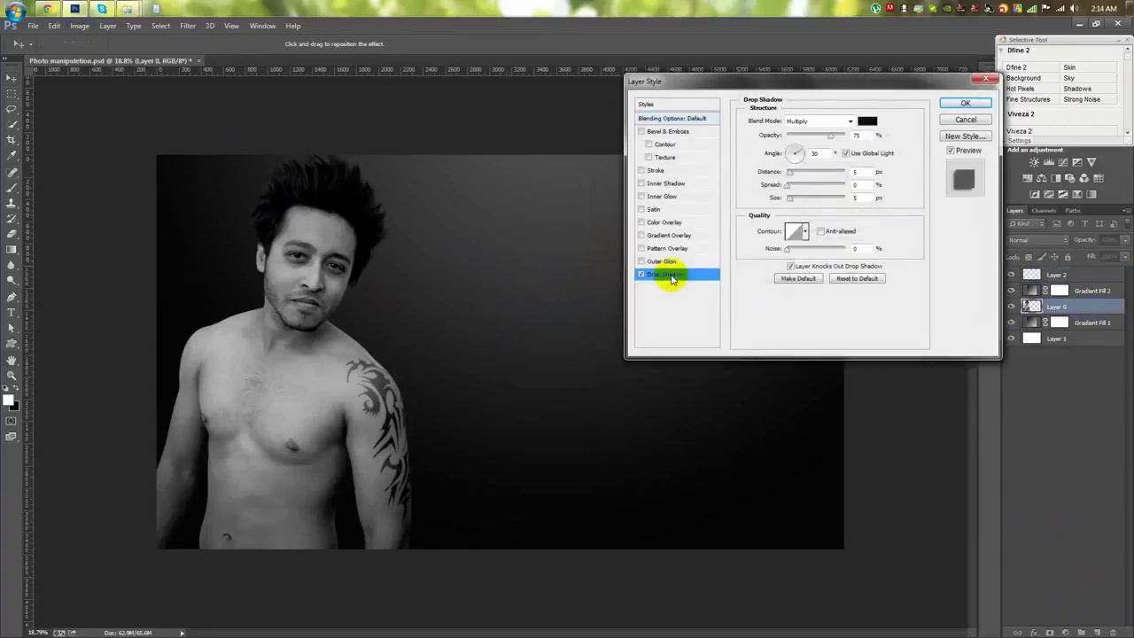
{"action": "left_click_drag", "start_coordinate": [493, 203], "coordinate": [443, 298]}
{"action": "left_click_drag", "start_coordinate": [831, 137], "coordinate": [794, 134]}
{"action": "left_click_drag", "start_coordinate": [355, 299], "coordinate": [452, 284]}
{"action": "left_click_drag", "start_coordinate": [825, 210], "coordinate": [782, 207]}
{"action": "mouse_move", "coordinate": [336, 274]}
{"action": "left_mouse_down"}
{"action": "mouse_move", "coordinate": [418, 279]}
{"action": "mouse_move", "coordinate": [387, 264]}
{"action": "left_mouse_up"}
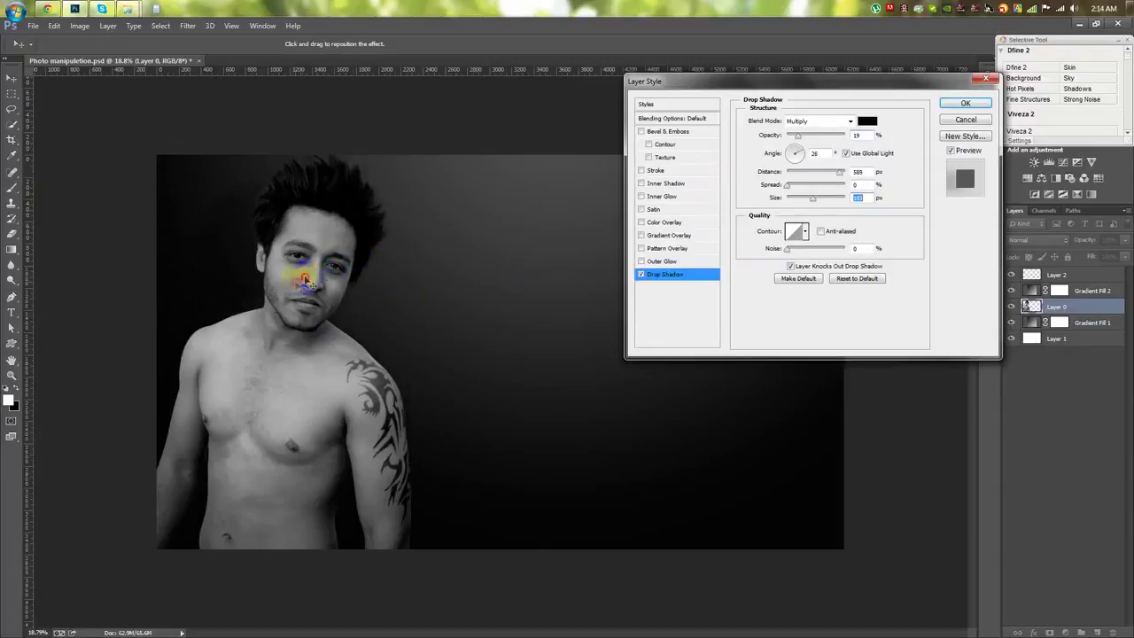
Finalize the drop shadow at 148° angle, 9% opacity and large size, and apply it
{"action": "left_click_drag", "start_coordinate": [319, 266], "coordinate": [400, 281]}
{"action": "left_click", "coordinate": [831, 177]}
{"action": "left_click_drag", "start_coordinate": [831, 177], "coordinate": [818, 181]}
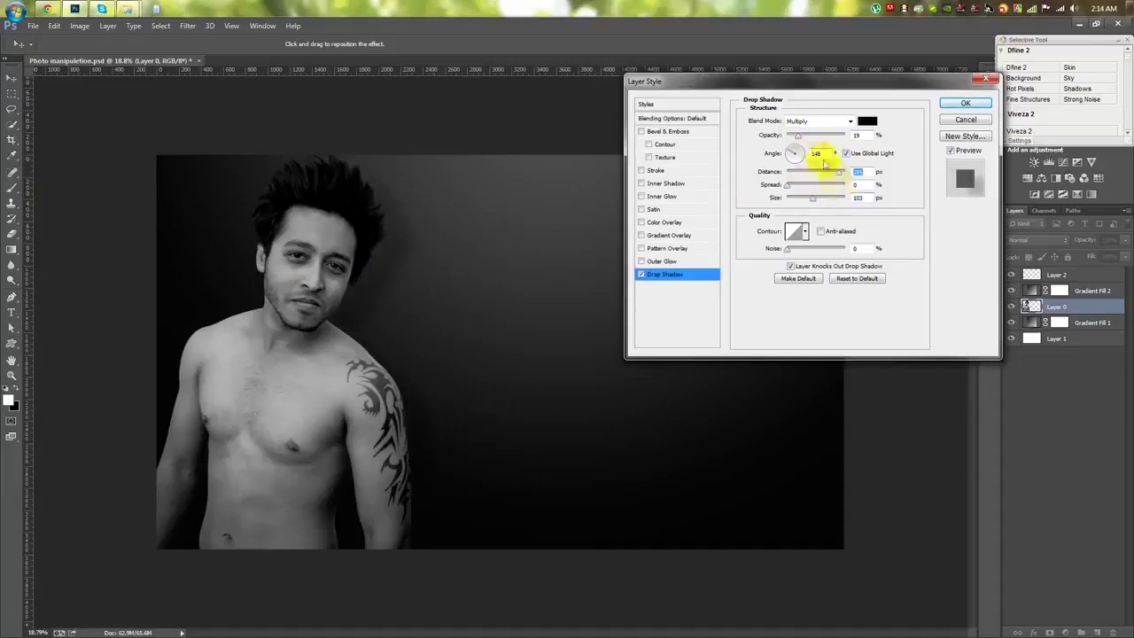
{"action": "left_click", "coordinate": [793, 138]}
{"action": "left_click", "coordinate": [824, 198]}
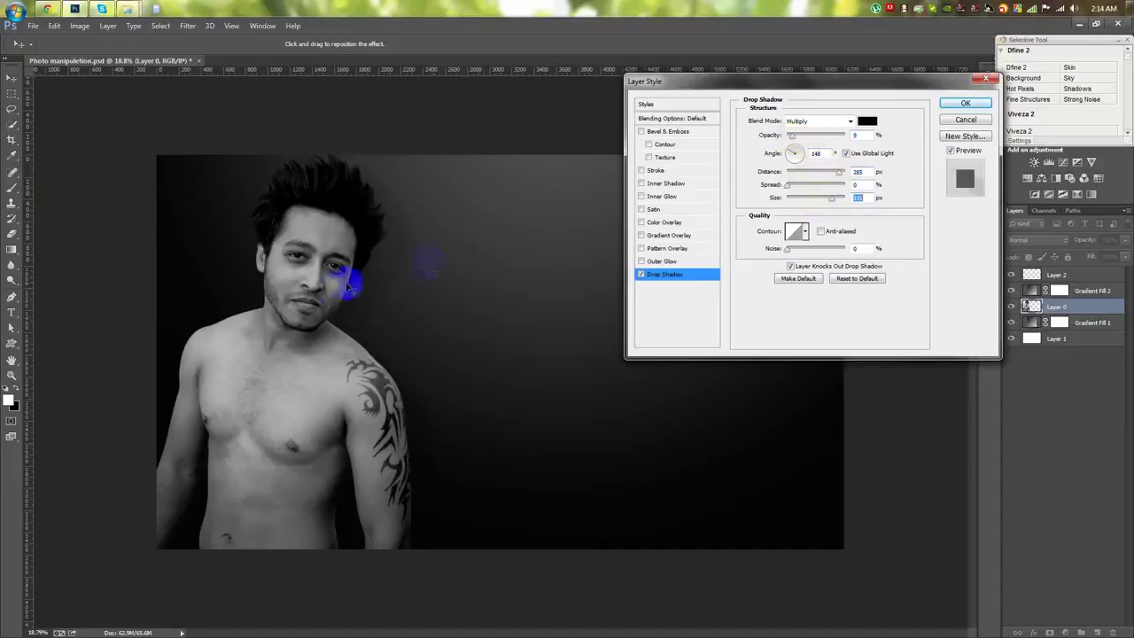
{"action": "left_click", "coordinate": [966, 103]}
{"action": "left_click", "coordinate": [1059, 275]}
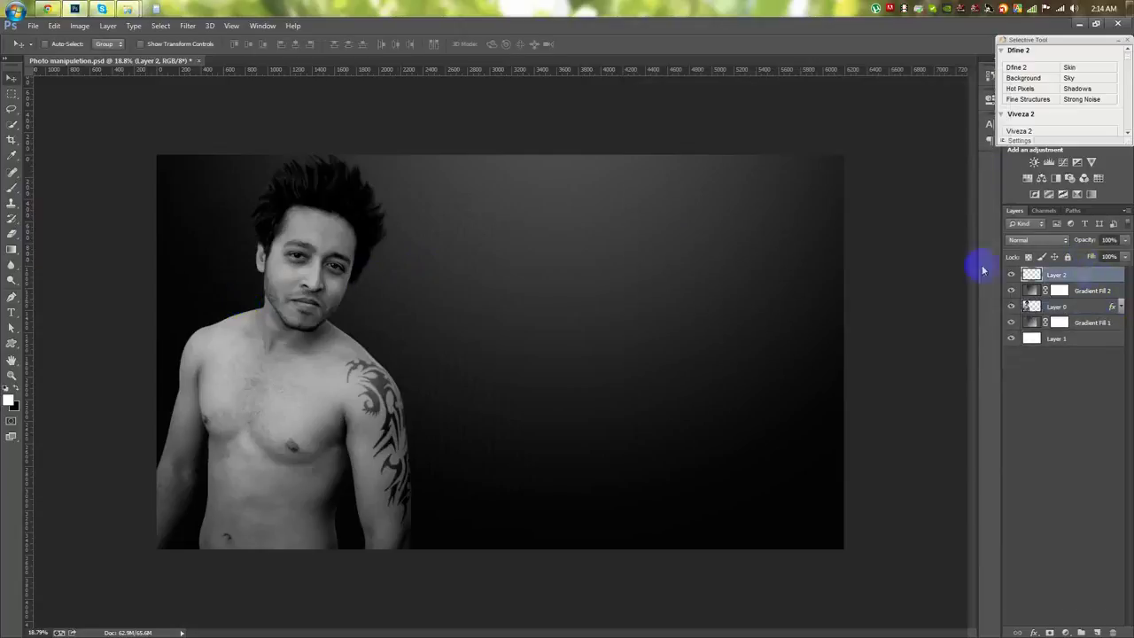
Copy the merged image onto Layer 2 with Apply Image
{"action": "left_click", "coordinate": [80, 25]}
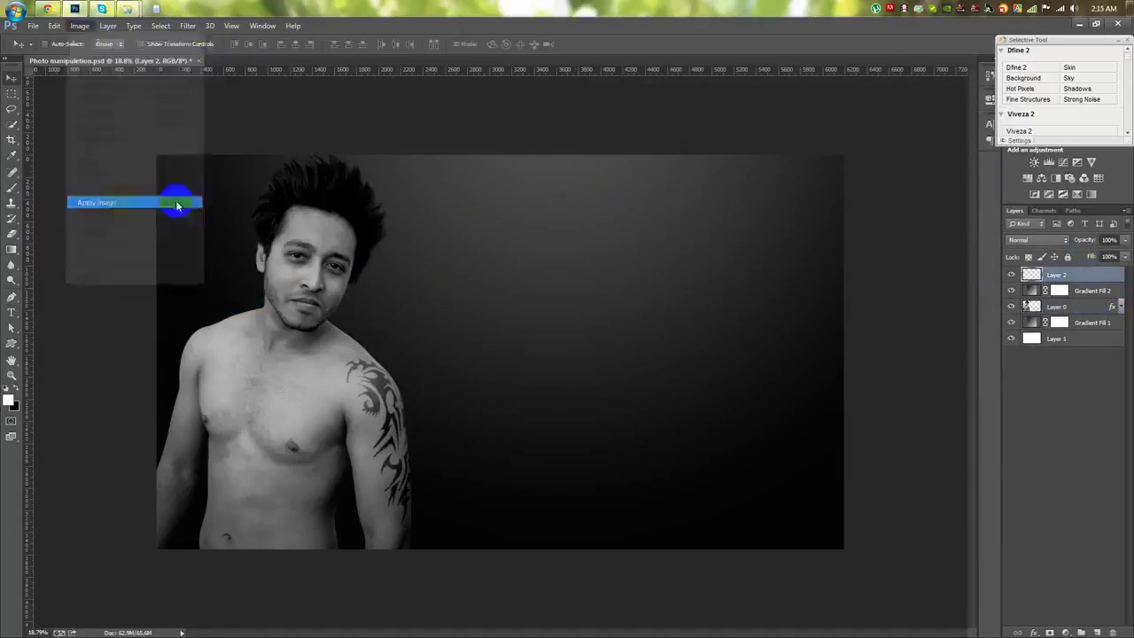
{"action": "left_click", "coordinate": [177, 198]}
{"action": "left_click", "coordinate": [670, 177]}
In Camera Raw, set Exposure -0.40, Whites -100, Blacks -68 and lift Shadows
{"action": "left_click", "coordinate": [188, 25]}
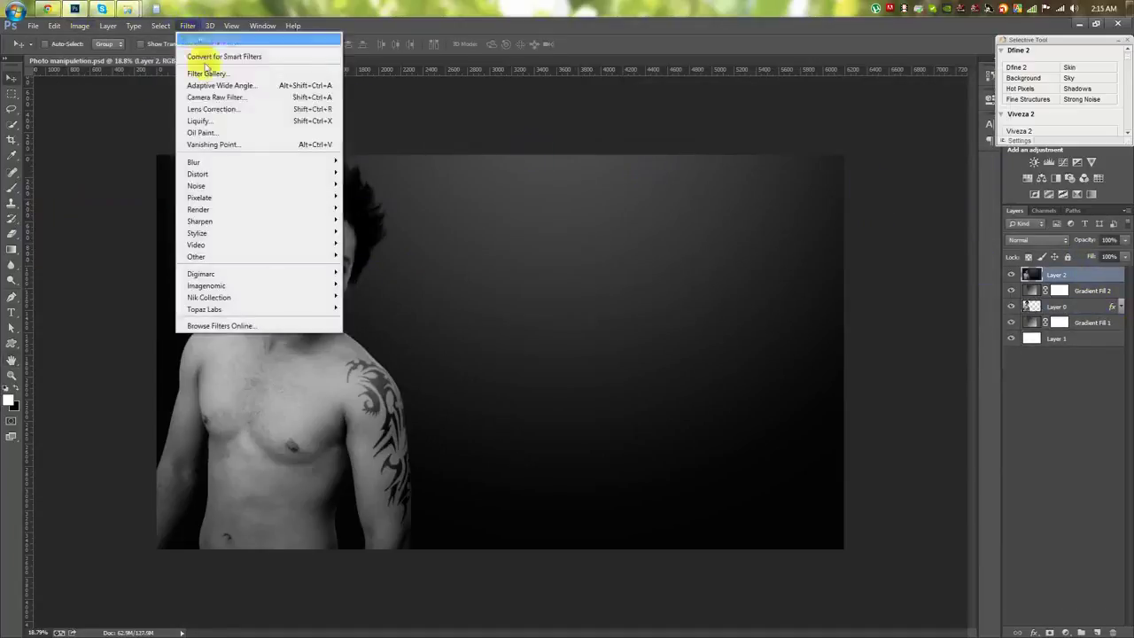
{"action": "left_click", "coordinate": [223, 106]}
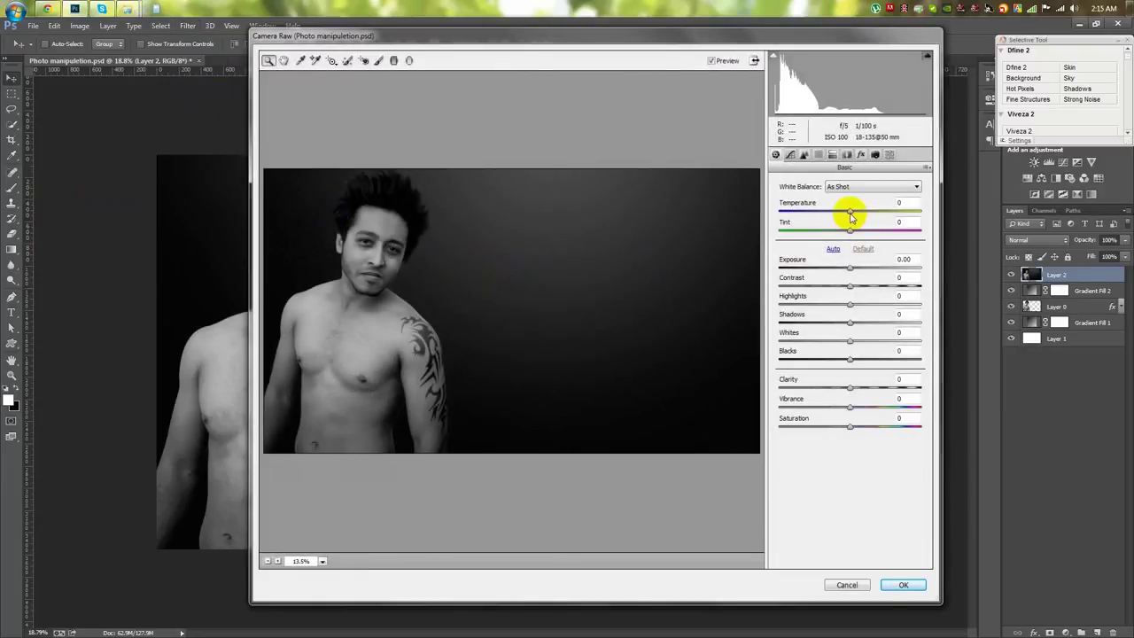
{"action": "left_click_drag", "start_coordinate": [849, 267], "coordinate": [844, 270]}
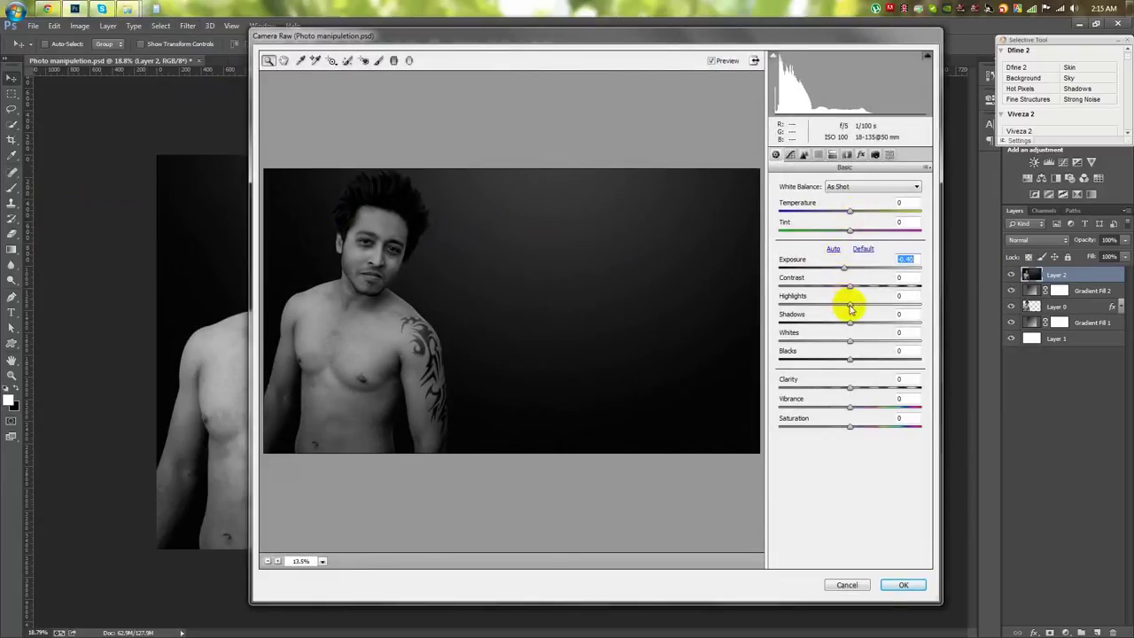
{"action": "left_click_drag", "start_coordinate": [850, 341], "coordinate": [778, 345]}
{"action": "mouse_move", "coordinate": [850, 359]}
{"action": "left_mouse_down"}
{"action": "mouse_move", "coordinate": [785, 355]}
{"action": "mouse_move", "coordinate": [808, 365]}
{"action": "mouse_move", "coordinate": [795, 367]}
{"action": "left_mouse_up"}
{"action": "mouse_move", "coordinate": [848, 321]}
{"action": "left_mouse_down"}
{"action": "mouse_move", "coordinate": [904, 321]}
{"action": "mouse_move", "coordinate": [815, 327]}
{"action": "left_mouse_up"}
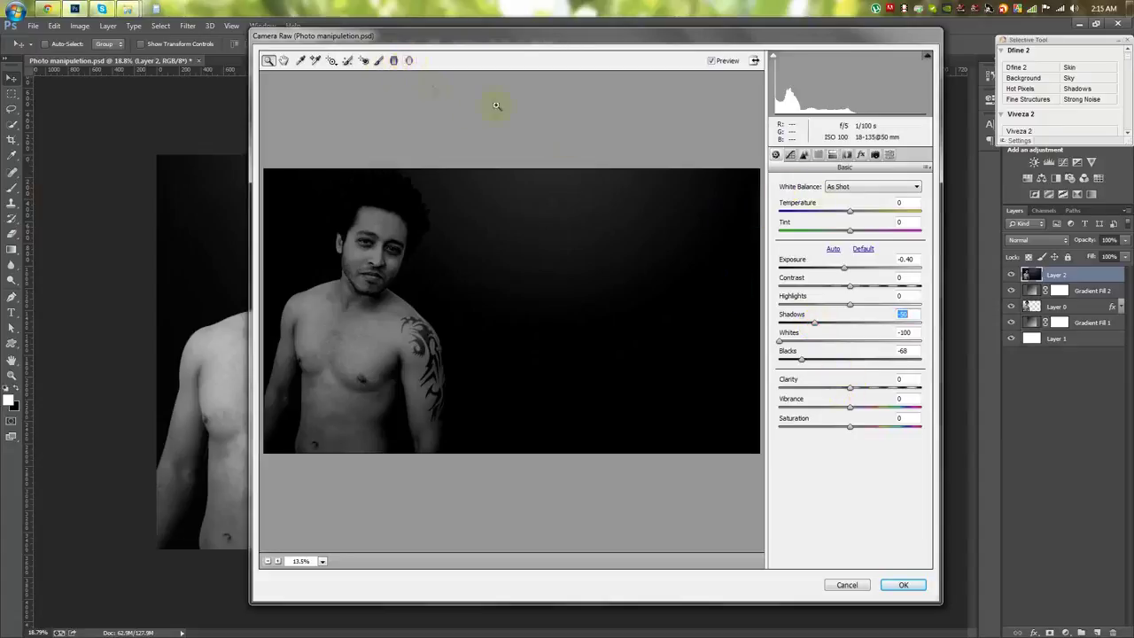
{"action": "left_click", "coordinate": [395, 60]}
Draw and angle a diagonal graduated filter at Exposure -1.80, Clarity -78, Sharpness -51, then apply it
{"action": "left_click_drag", "start_coordinate": [348, 400], "coordinate": [511, 152]}
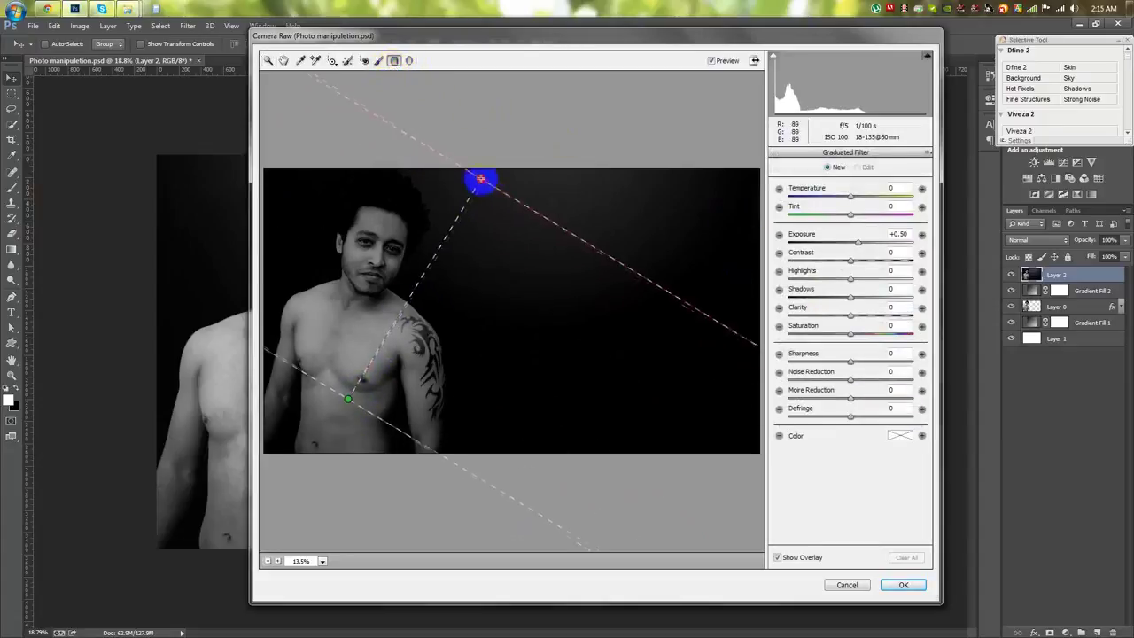
{"action": "left_click_drag", "start_coordinate": [855, 241], "coordinate": [824, 241]}
{"action": "mouse_move", "coordinate": [361, 409]}
{"action": "left_mouse_down"}
{"action": "mouse_move", "coordinate": [329, 423]}
{"action": "mouse_move", "coordinate": [341, 483]}
{"action": "left_mouse_up"}
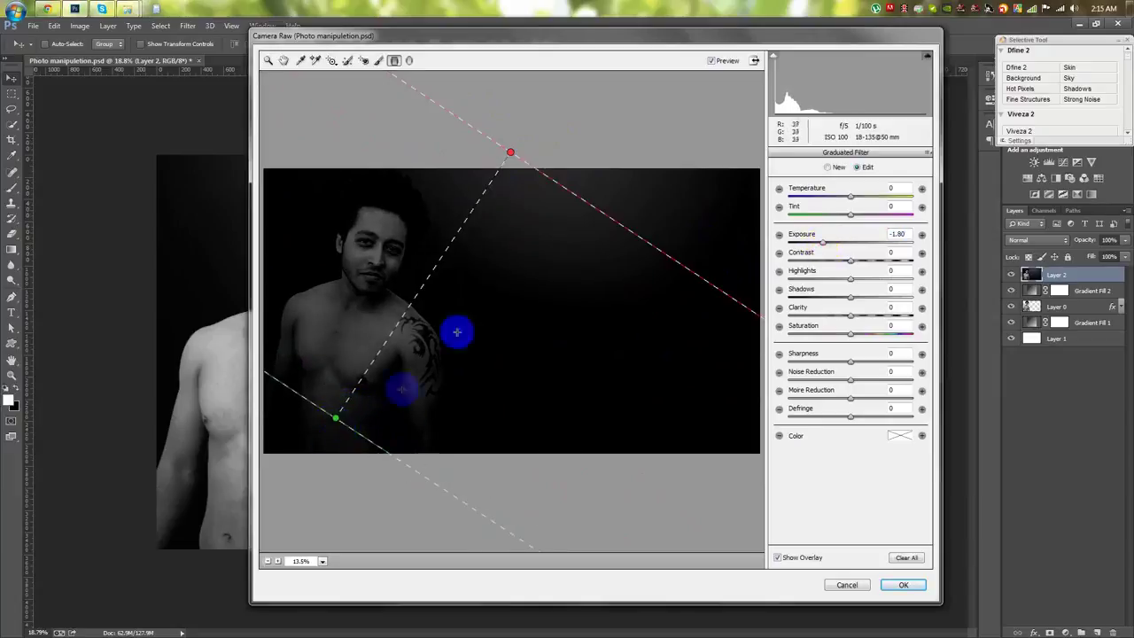
{"action": "left_click_drag", "start_coordinate": [562, 184], "coordinate": [597, 184]}
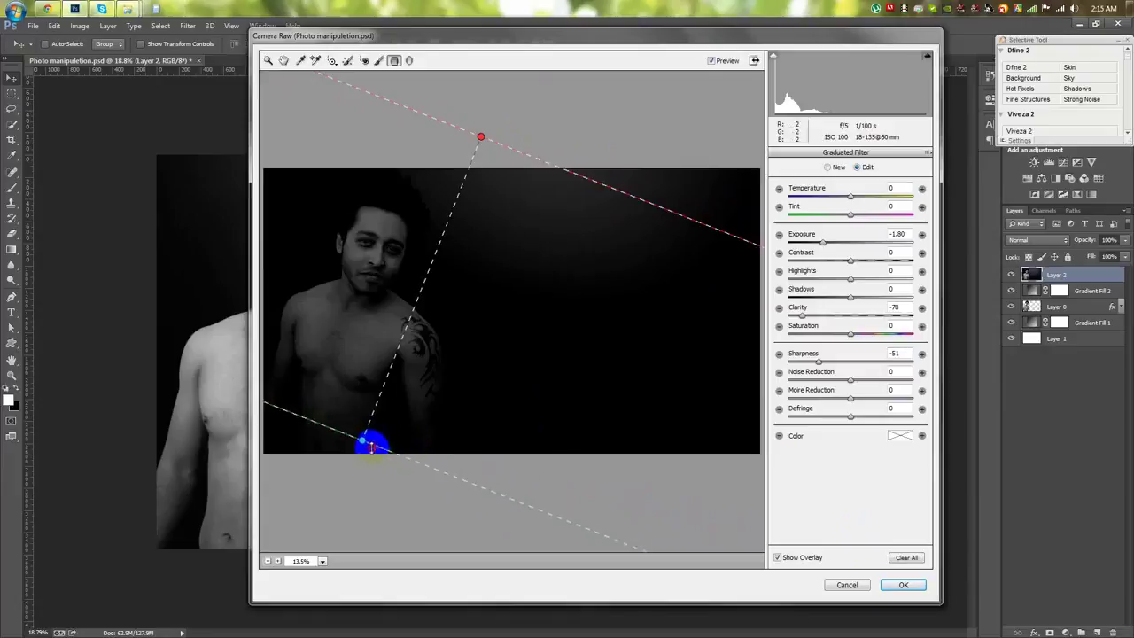
{"action": "left_click_drag", "start_coordinate": [392, 435], "coordinate": [396, 435]}
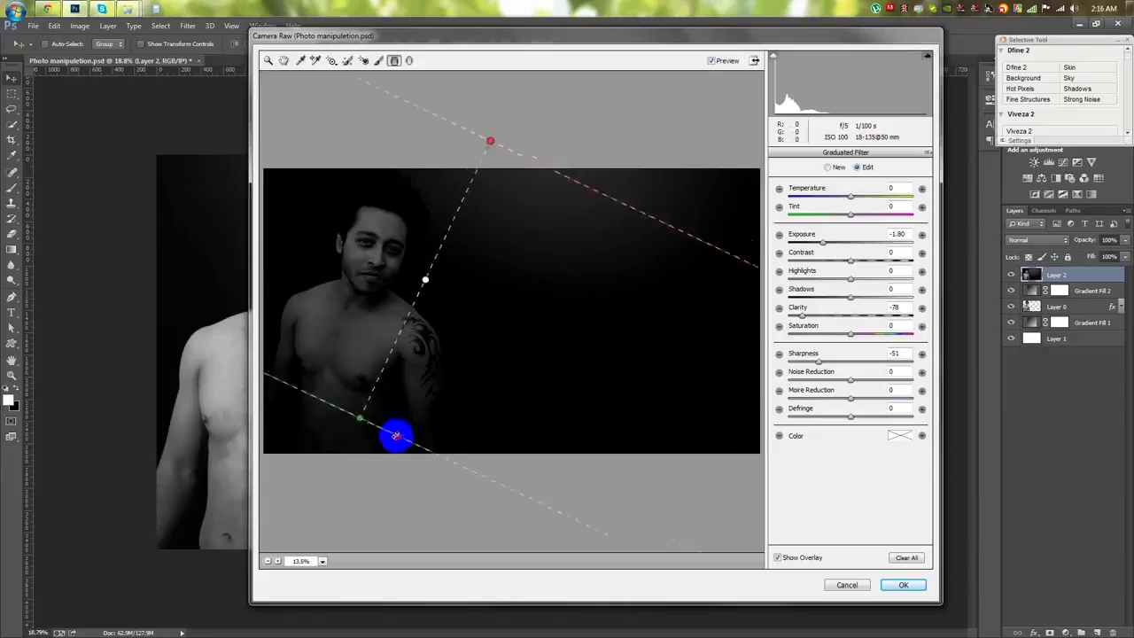
{"action": "left_click_drag", "start_coordinate": [430, 328], "coordinate": [421, 292]}
{"action": "left_click_drag", "start_coordinate": [434, 274], "coordinate": [420, 297]}
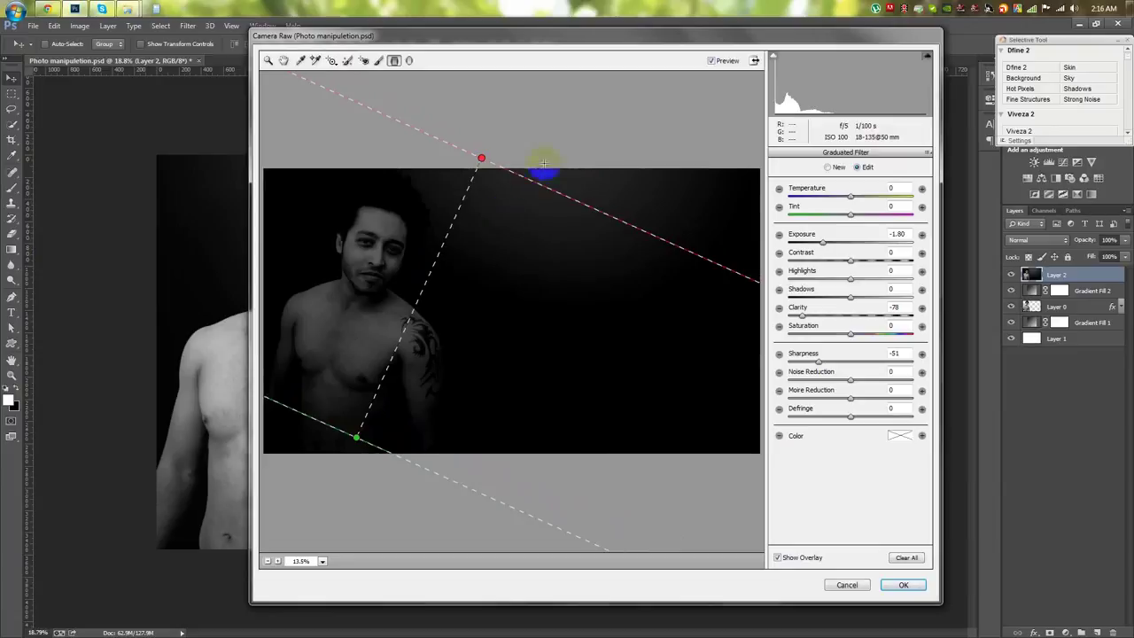
{"action": "mouse_move", "coordinate": [529, 183]}
{"action": "left_mouse_down"}
{"action": "mouse_move", "coordinate": [506, 177]}
{"action": "mouse_move", "coordinate": [428, 240]}
{"action": "mouse_move", "coordinate": [494, 204]}
{"action": "left_mouse_up"}
{"action": "left_click", "coordinate": [903, 584]}
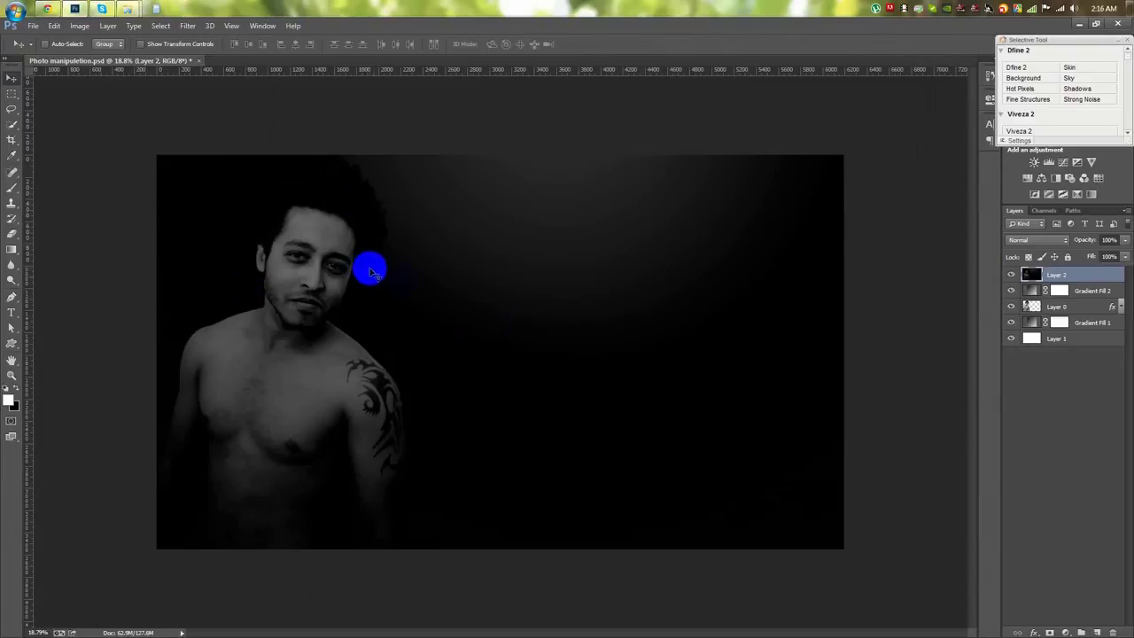
Place a Camera Raw radial oval over the face and shoulder, lowering exposure outside it
{"action": "scroll", "coordinate": [278, 254], "scroll_direction": "up", "scroll_amount": 3}
{"action": "scroll", "coordinate": [216, 236], "scroll_direction": "down", "scroll_amount": 3}
{"action": "scroll", "coordinate": [217, 243], "scroll_direction": "up", "scroll_amount": 1}
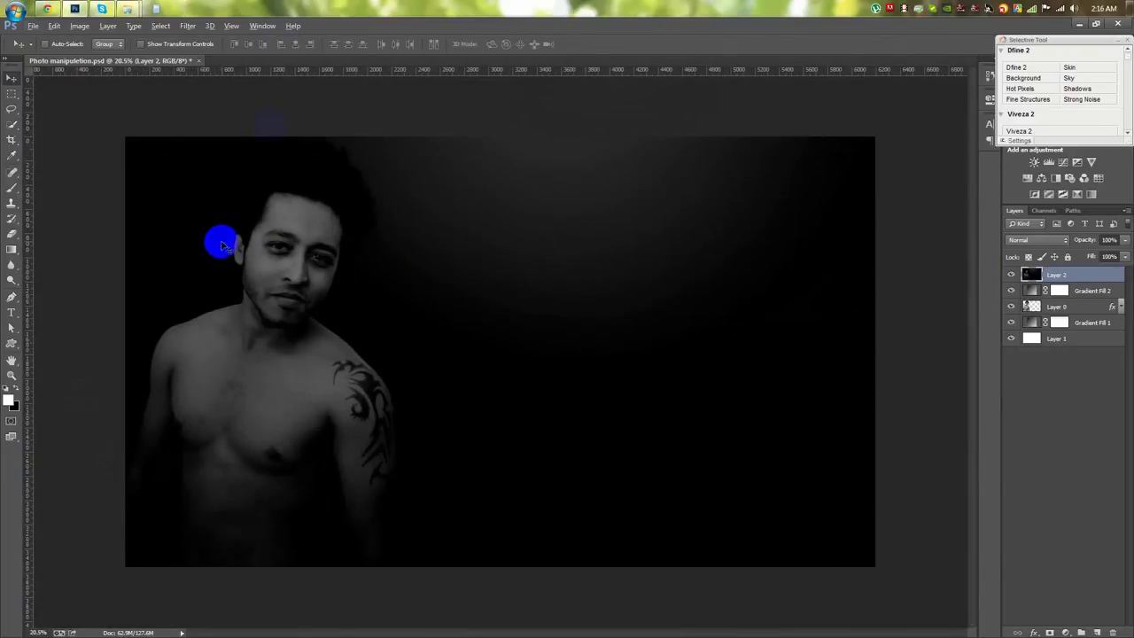
{"action": "left_click", "coordinate": [184, 26]}
{"action": "left_click", "coordinate": [202, 97]}
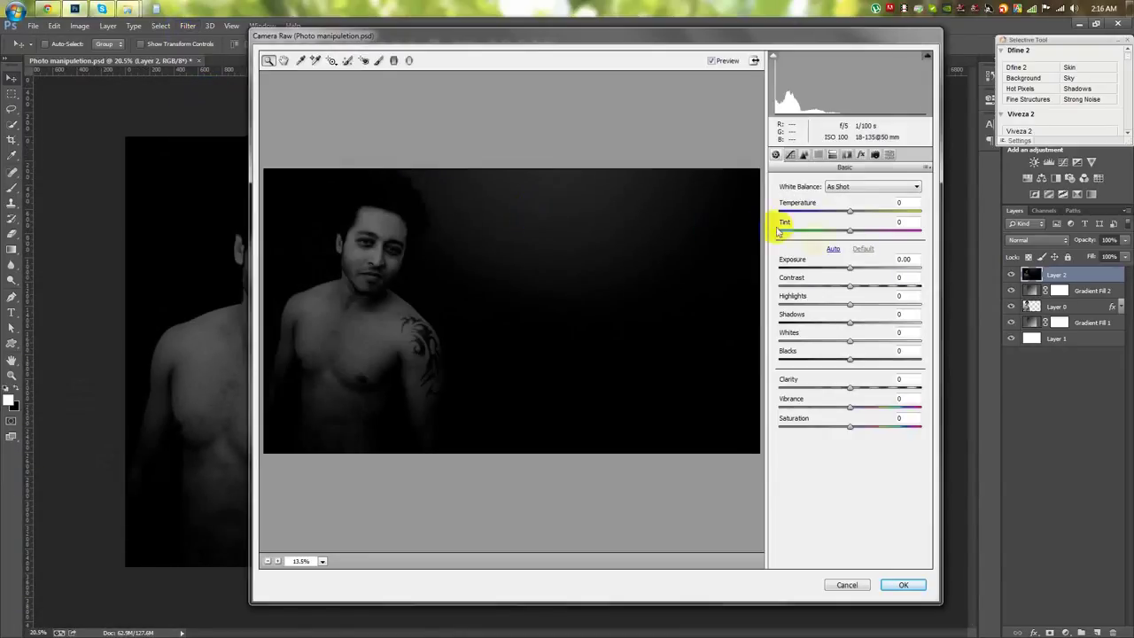
{"action": "left_click", "coordinate": [409, 60]}
{"action": "left_click_drag", "start_coordinate": [364, 243], "coordinate": [433, 334]}
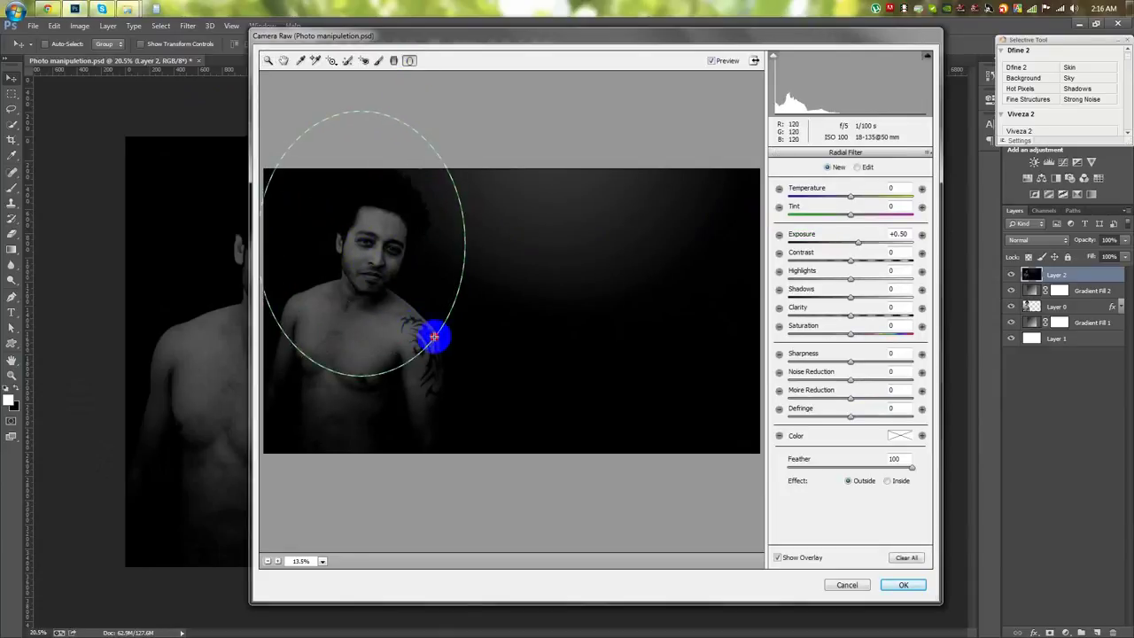
{"action": "mouse_move", "coordinate": [402, 277]}
{"action": "left_mouse_down"}
{"action": "mouse_move", "coordinate": [435, 330]}
{"action": "mouse_move", "coordinate": [490, 335]}
{"action": "mouse_move", "coordinate": [470, 324]}
{"action": "mouse_move", "coordinate": [464, 293]}
{"action": "mouse_move", "coordinate": [426, 306]}
{"action": "left_mouse_up"}
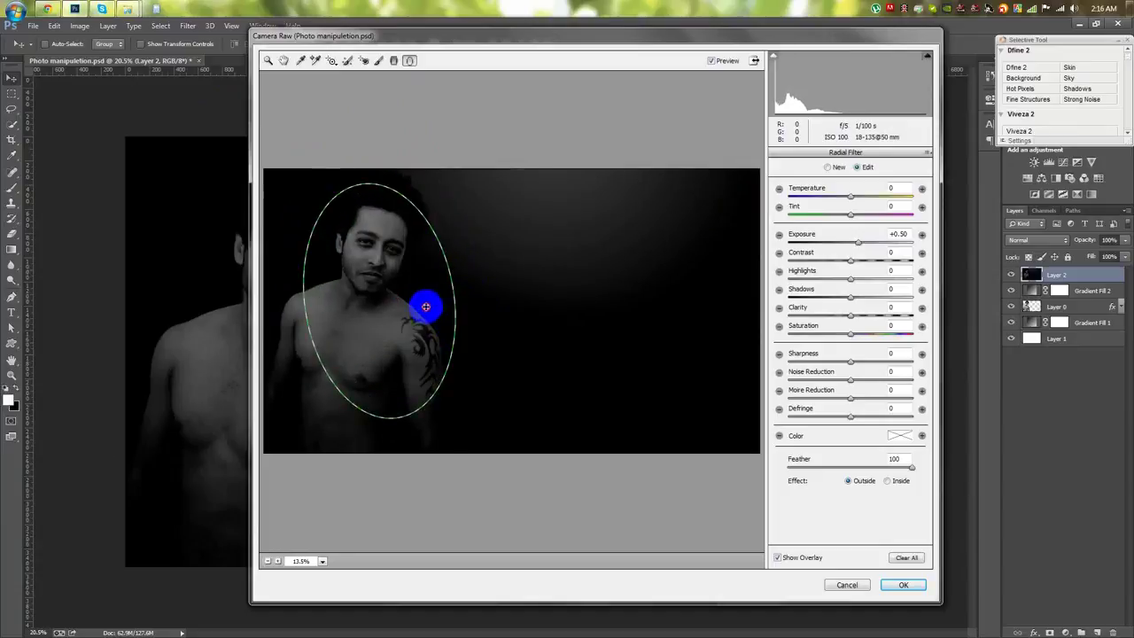
{"action": "left_click_drag", "start_coordinate": [859, 248], "coordinate": [843, 247]}
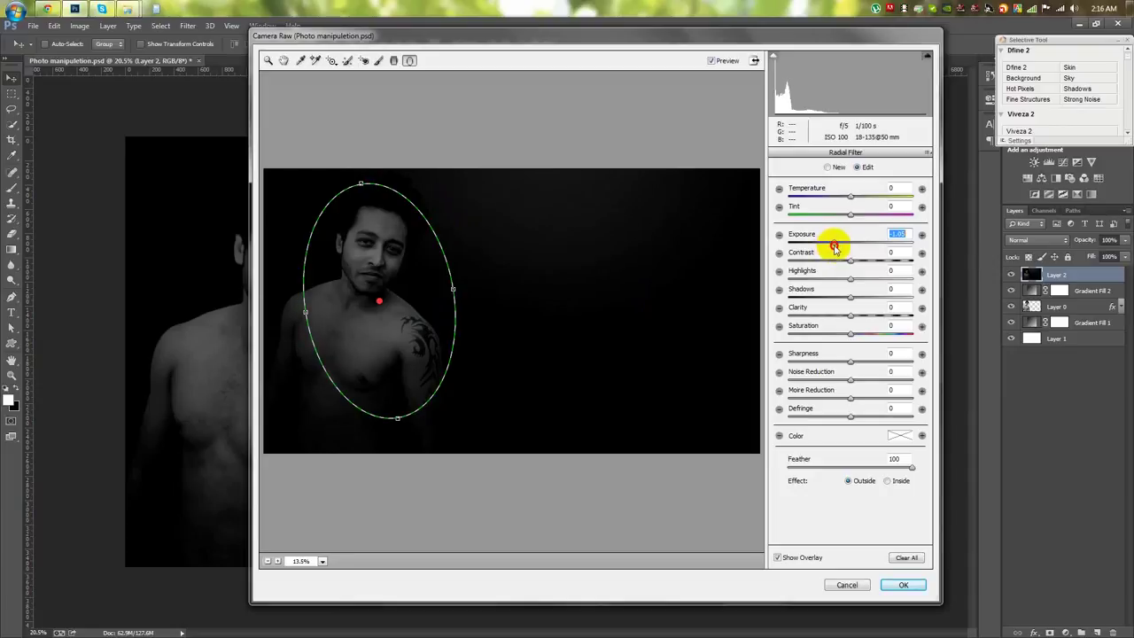
{"action": "left_click", "coordinate": [903, 583]}
{"action": "scroll", "coordinate": [367, 316], "scroll_direction": "up", "scroll_amount": 2}
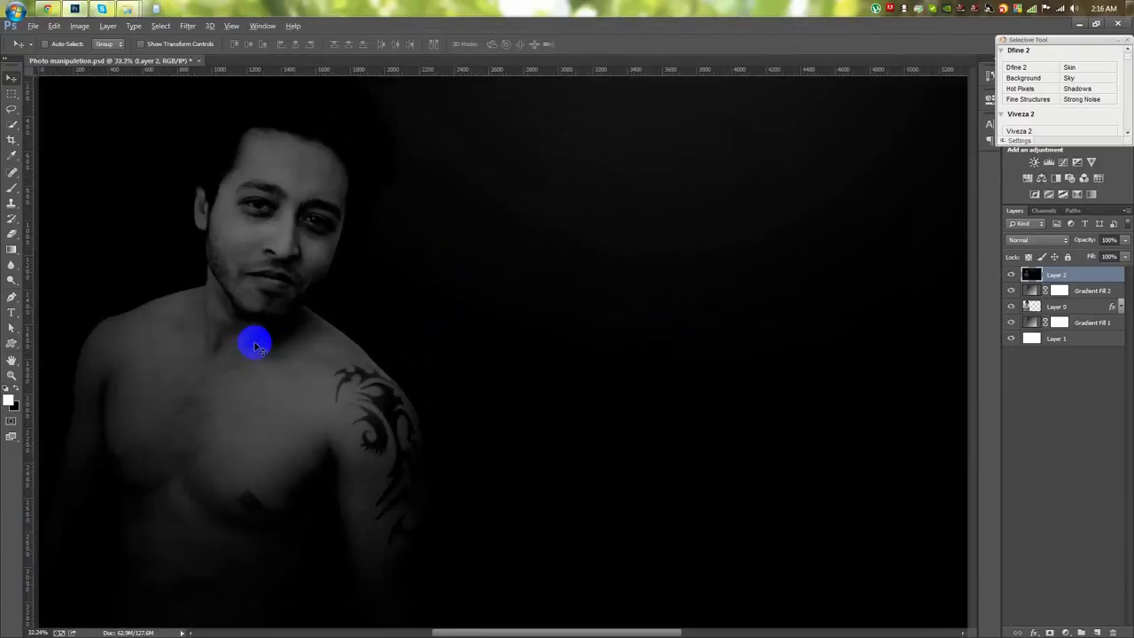
Zoom in on the shoulder tattoo and set the Pen tool to Shape mode
{"action": "scroll", "coordinate": [254, 342], "scroll_direction": "up", "scroll_amount": 2}
{"action": "scroll", "coordinate": [301, 214], "scroll_direction": "down", "scroll_amount": 3}
{"action": "scroll", "coordinate": [405, 363], "scroll_direction": "down", "scroll_amount": 1}
{"action": "scroll", "coordinate": [263, 281], "scroll_direction": "up", "scroll_amount": 1}
{"action": "scroll", "coordinate": [266, 287], "scroll_direction": "down", "scroll_amount": 1}
{"action": "scroll", "coordinate": [322, 408], "scroll_direction": "up", "scroll_amount": 2}
{"action": "scroll", "coordinate": [311, 400], "scroll_direction": "up", "scroll_amount": 1}
{"action": "scroll", "coordinate": [375, 407], "scroll_direction": "up", "scroll_amount": 1}
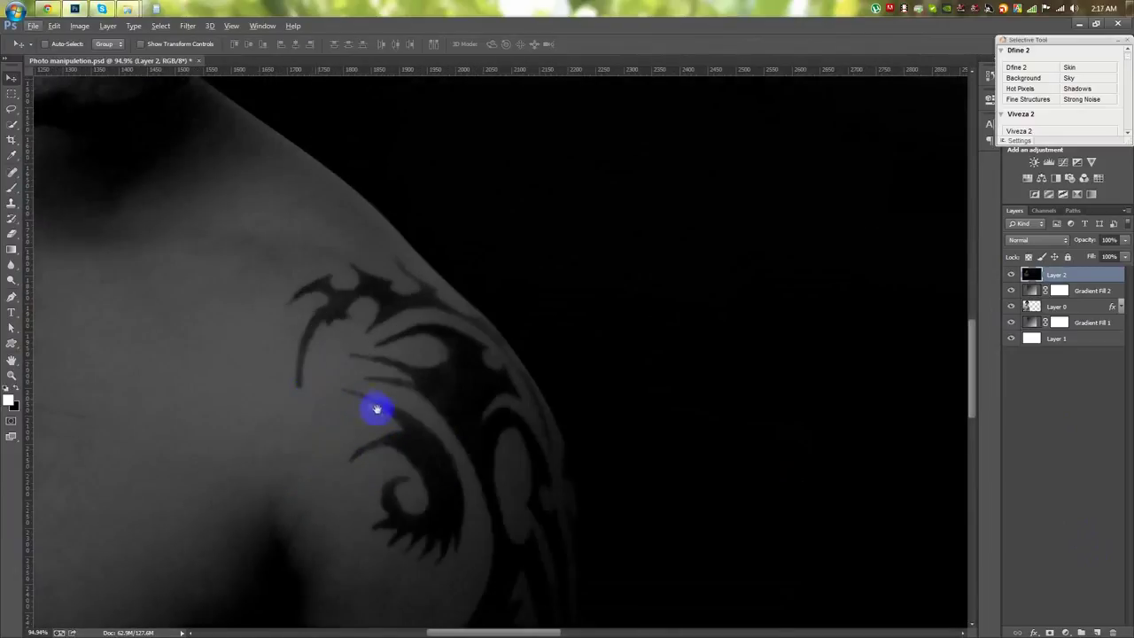
{"action": "scroll", "coordinate": [397, 333], "scroll_direction": "up", "scroll_amount": 1}
{"action": "scroll", "coordinate": [404, 362], "scroll_direction": "down", "scroll_amount": 2}
{"action": "scroll", "coordinate": [405, 363], "scroll_direction": "down", "scroll_amount": 1}
{"action": "scroll", "coordinate": [349, 251], "scroll_direction": "down", "scroll_amount": 1}
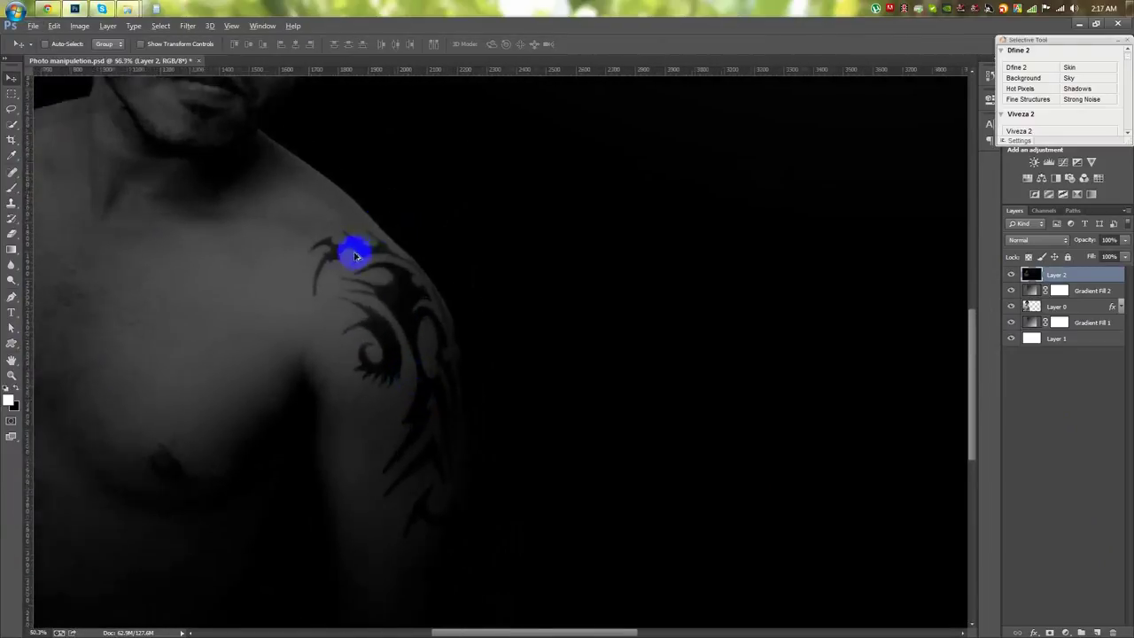
{"action": "scroll", "coordinate": [346, 255], "scroll_direction": "up", "scroll_amount": 2}
{"action": "scroll", "coordinate": [327, 284], "scroll_direction": "up", "scroll_amount": 1}
{"action": "key", "text": "p"}
{"action": "scroll", "coordinate": [297, 336], "scroll_direction": "up", "scroll_amount": 1}
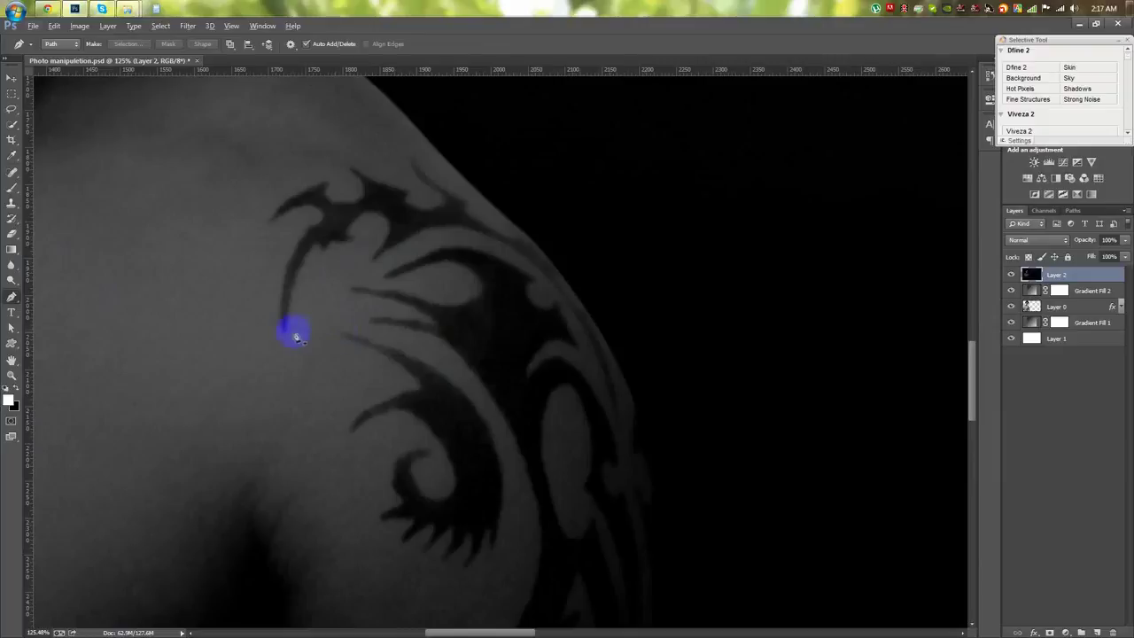
{"action": "left_click", "coordinate": [59, 54]}
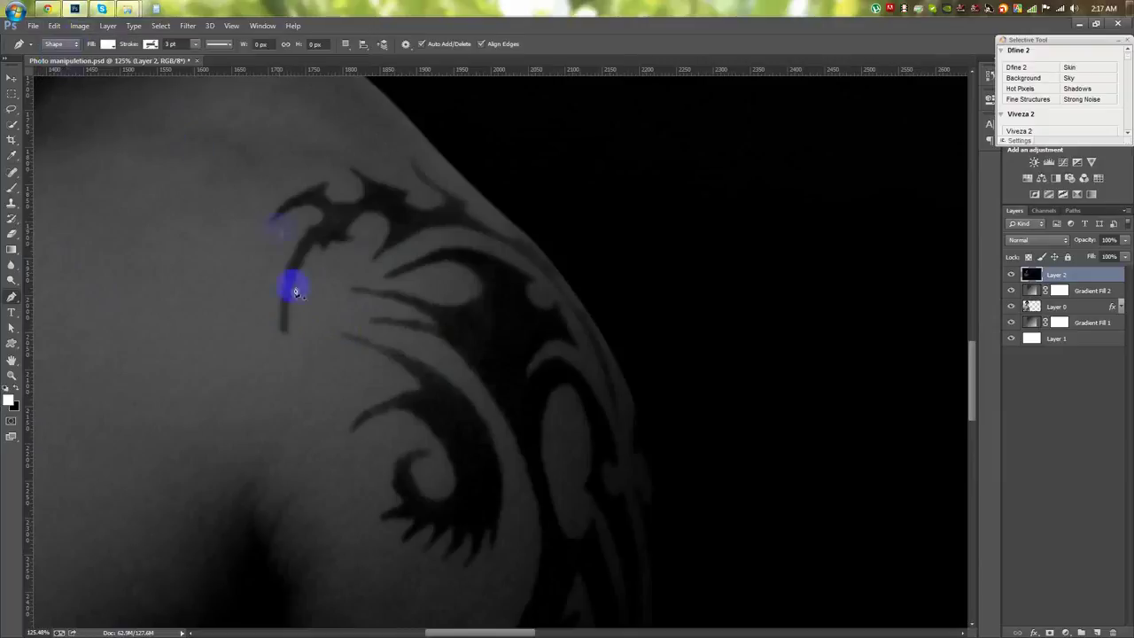
Trace the tattoo's top arc as Shape 1 with a lowered fill
{"action": "left_click", "coordinate": [288, 332]}
{"action": "left_click", "coordinate": [319, 246]}
{"action": "left_click_drag", "start_coordinate": [351, 230], "coordinate": [496, 244]}
{"action": "left_click_drag", "start_coordinate": [555, 283], "coordinate": [595, 338]}
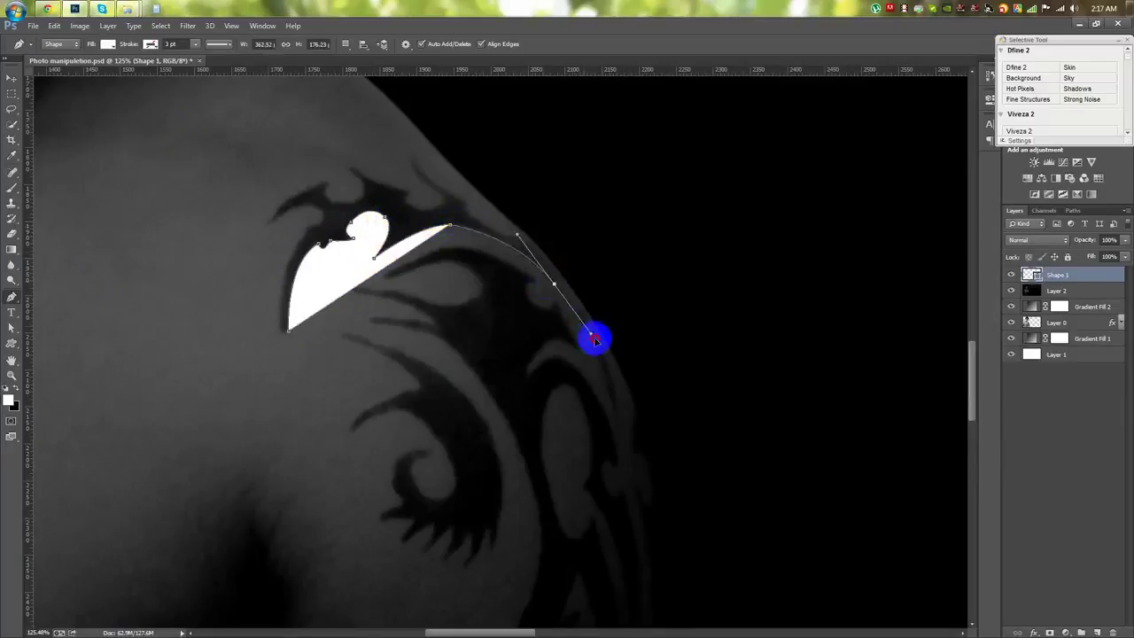
{"action": "left_click_drag", "start_coordinate": [620, 422], "coordinate": [634, 528]}
{"action": "left_click_drag", "start_coordinate": [1091, 256], "coordinate": [1063, 256]}
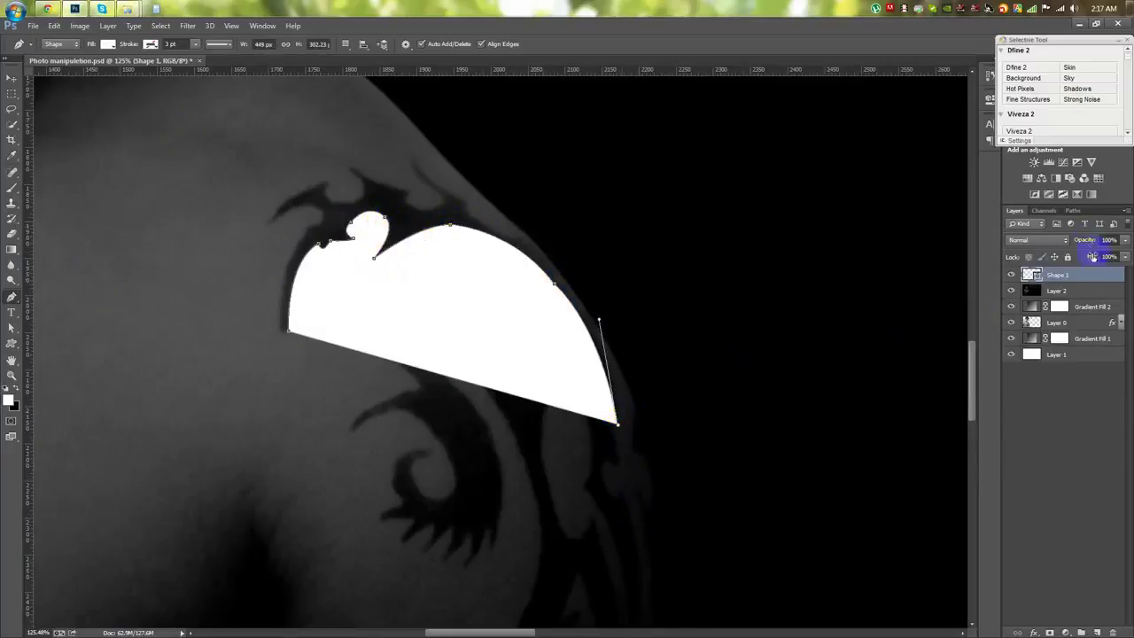
{"action": "mouse_move", "coordinate": [576, 307]}
{"action": "left_mouse_down"}
{"action": "mouse_move", "coordinate": [527, 233]}
{"action": "mouse_move", "coordinate": [541, 258]}
{"action": "mouse_move", "coordinate": [501, 241]}
{"action": "left_mouse_up"}
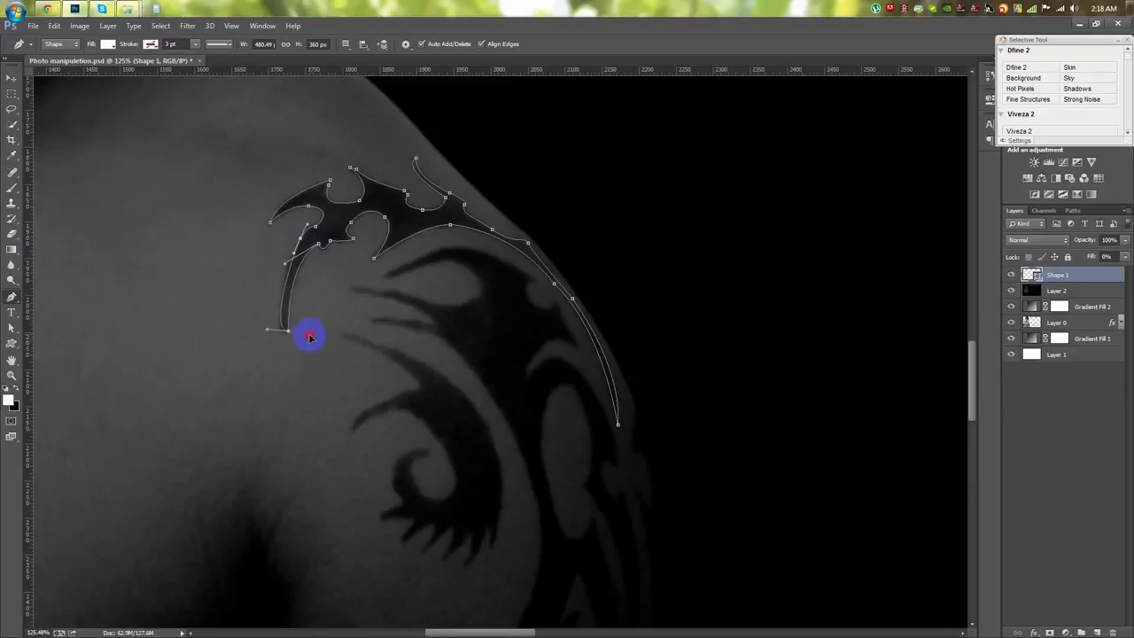
{"action": "scroll", "coordinate": [287, 259], "scroll_direction": "down", "scroll_amount": 1}
{"action": "key", "text": "shift+0"}
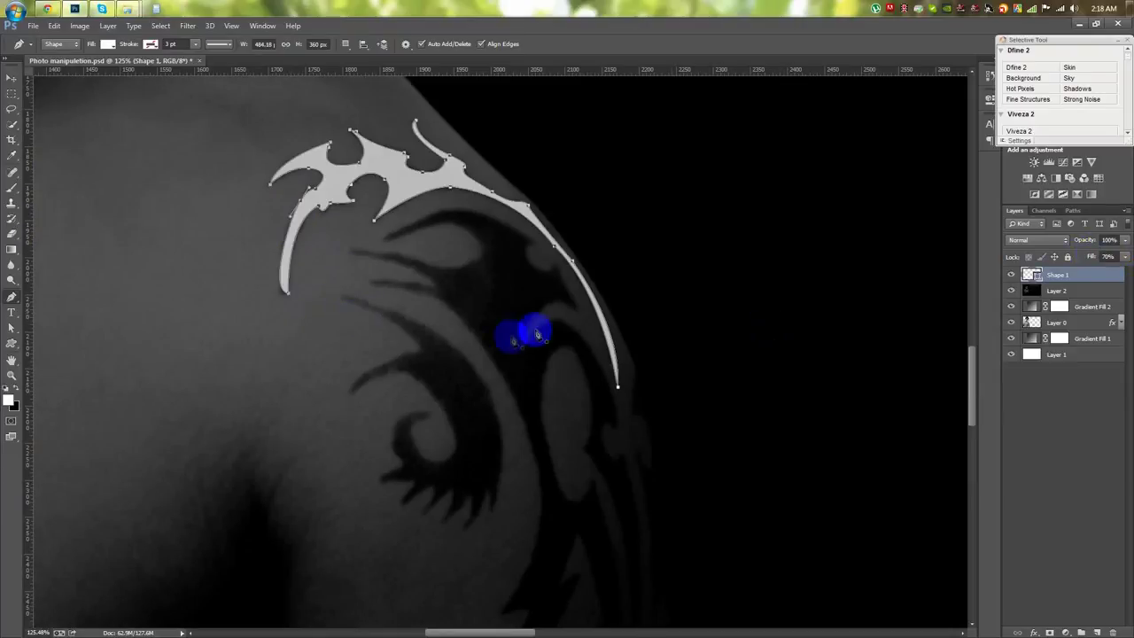
Begin outlining the tattoo's curl as a second shape with transparent fill
{"action": "left_click", "coordinate": [315, 258]}
{"action": "left_click_drag", "start_coordinate": [388, 309], "coordinate": [405, 354]}
{"action": "left_click_drag", "start_coordinate": [423, 413], "coordinate": [409, 458]}
{"action": "left_click_drag", "start_coordinate": [390, 409], "coordinate": [376, 386]}
{"action": "key", "text": "shift+0"}
{"action": "key", "text": "shift+0"}
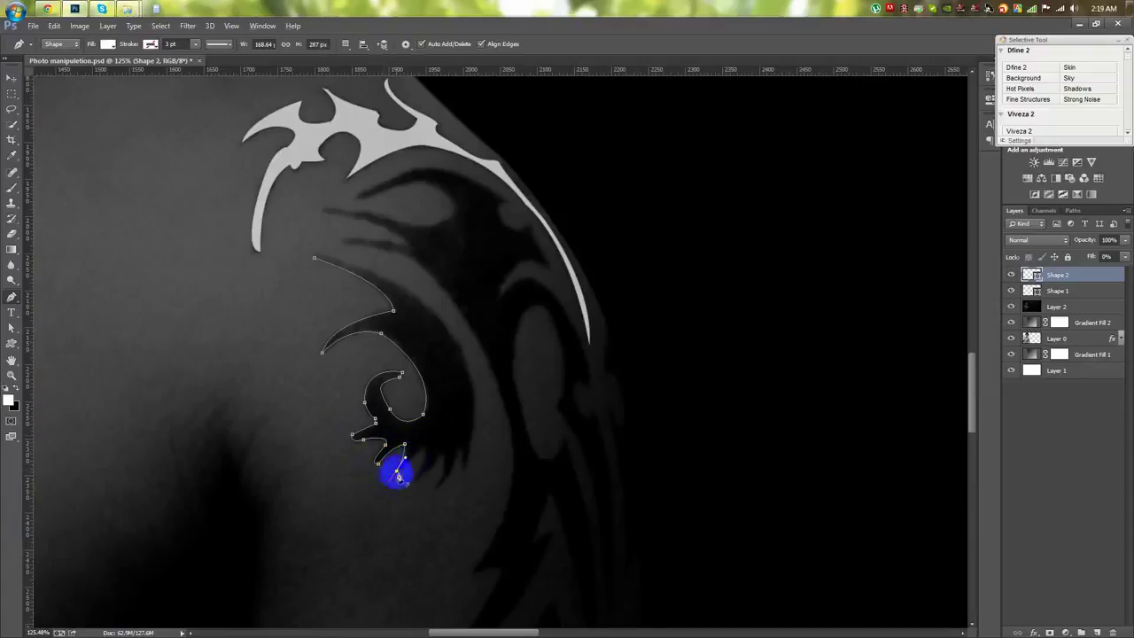
Close the curl shape along its spiky edge and partly restore its fill
{"action": "left_click_drag", "start_coordinate": [420, 483], "coordinate": [442, 461]}
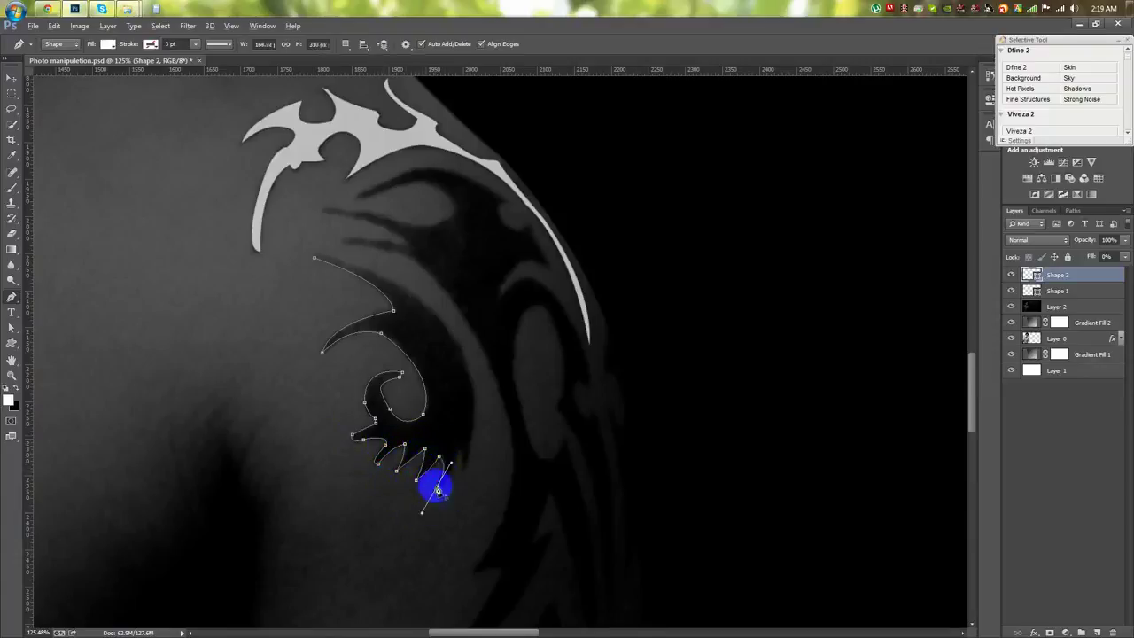
{"action": "left_click_drag", "start_coordinate": [475, 399], "coordinate": [475, 358]}
{"action": "left_click_drag", "start_coordinate": [391, 282], "coordinate": [349, 260]}
{"action": "left_click_drag", "start_coordinate": [1091, 256], "coordinate": [1114, 254]}
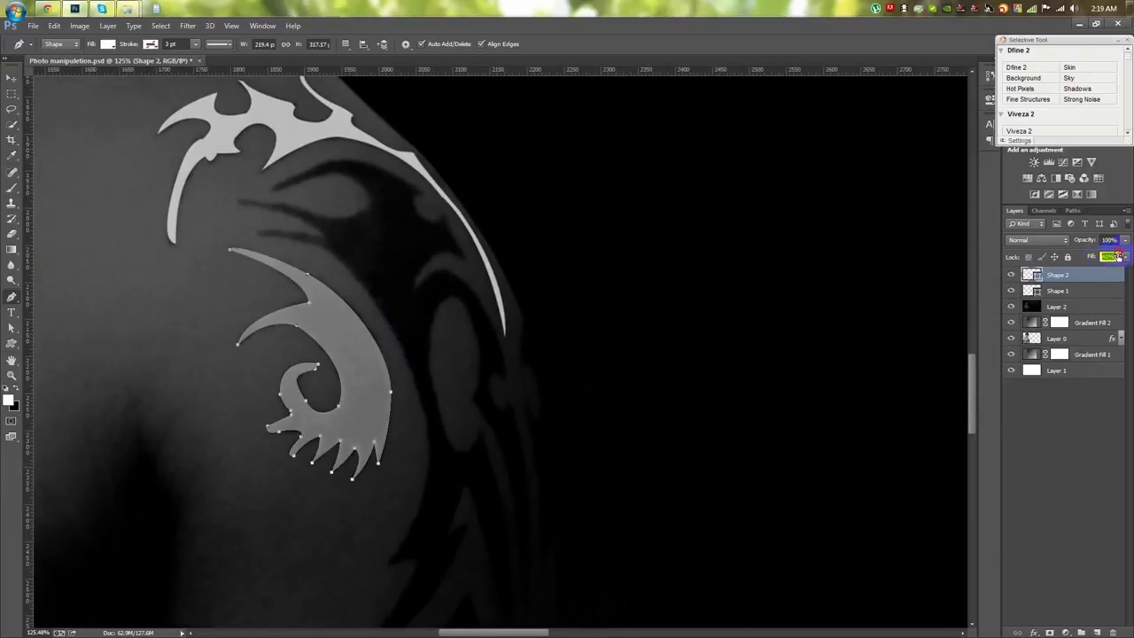
Start a translucent third shape tracing the lower tattoo piece
{"action": "scroll", "coordinate": [265, 258], "scroll_direction": "down", "scroll_amount": 5}
{"action": "scroll", "coordinate": [265, 258], "scroll_direction": "up", "scroll_amount": 3}
{"action": "left_click", "coordinate": [375, 337]}
{"action": "left_click_drag", "start_coordinate": [425, 393], "coordinate": [493, 552]}
{"action": "scroll", "coordinate": [494, 552], "scroll_direction": "up", "scroll_amount": 2}
{"action": "mouse_move", "coordinate": [493, 417]}
{"action": "left_mouse_down"}
{"action": "mouse_move", "coordinate": [526, 420]}
{"action": "mouse_move", "coordinate": [557, 362]}
{"action": "left_mouse_up"}
{"action": "left_click_drag", "start_coordinate": [460, 487], "coordinate": [493, 455]}
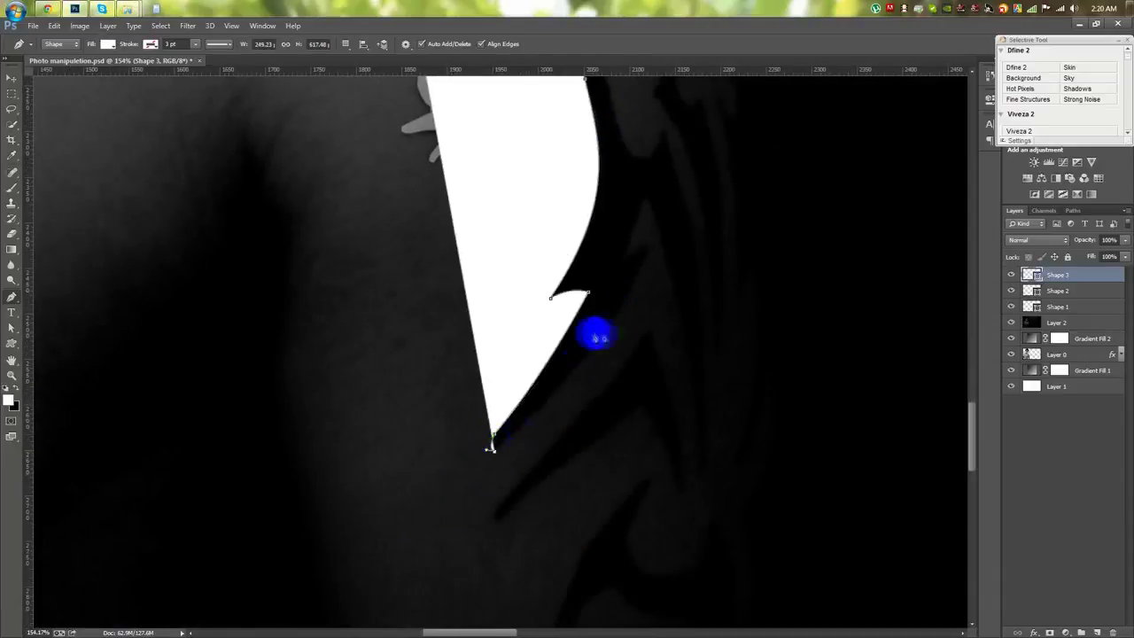
{"action": "left_click", "coordinate": [647, 245]}
{"action": "left_click_drag", "start_coordinate": [1099, 260], "coordinate": [1075, 255]}
Add corner and curved points along the lower spikes, clearing the shape's fill
{"action": "left_click", "coordinate": [625, 260]}
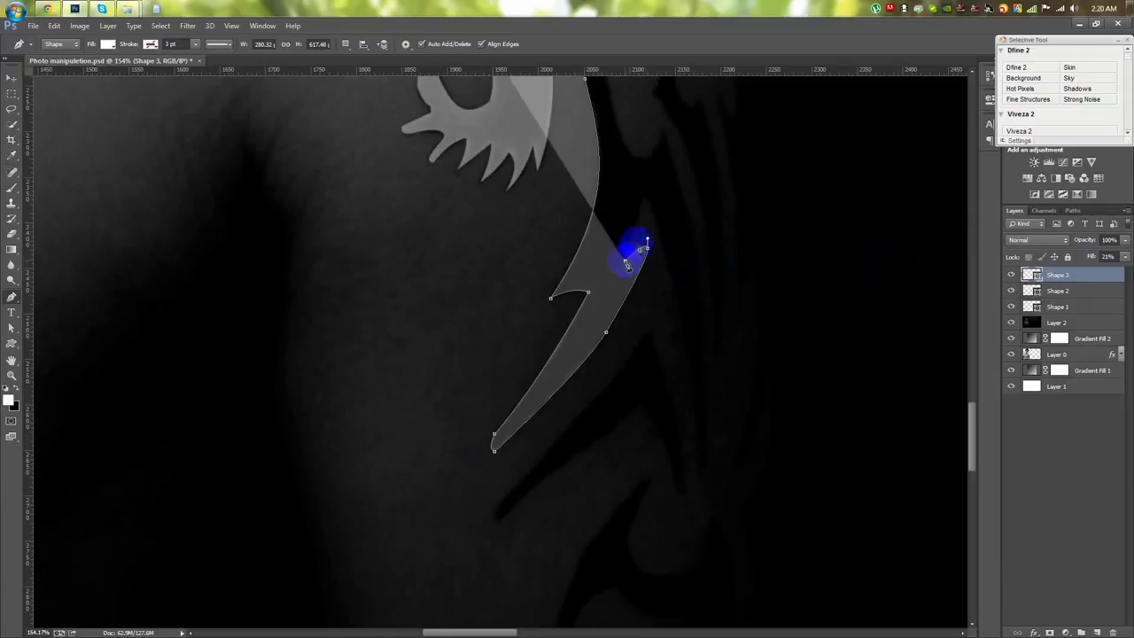
{"action": "left_click", "coordinate": [644, 200]}
{"action": "left_click_drag", "start_coordinate": [700, 479], "coordinate": [714, 602]}
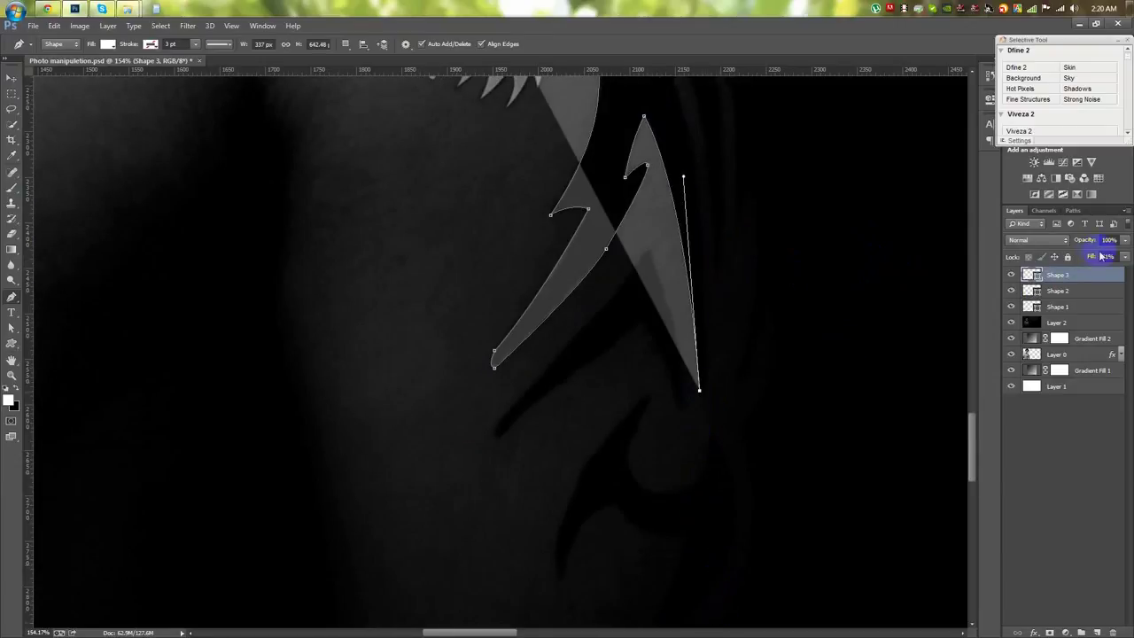
{"action": "left_click_drag", "start_coordinate": [1098, 256], "coordinate": [1067, 256]}
{"action": "scroll", "coordinate": [551, 276], "scroll_direction": "up", "scroll_amount": 3}
{"action": "scroll", "coordinate": [551, 276], "scroll_direction": "right", "scroll_amount": 3}
{"action": "left_click_drag", "start_coordinate": [562, 472], "coordinate": [526, 119]}
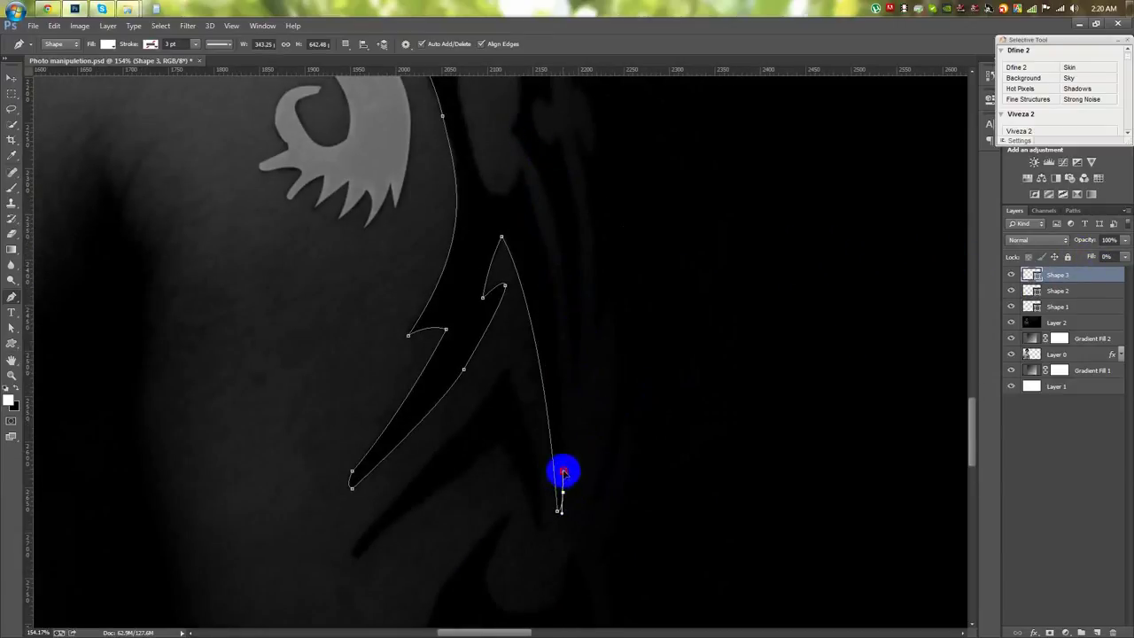
{"action": "left_click_drag", "start_coordinate": [523, 171], "coordinate": [459, 112]}
Trace the outline around the oval hole and the upper and lower spikes
{"action": "left_click", "coordinate": [498, 339]}
{"action": "left_click_drag", "start_coordinate": [462, 260], "coordinate": [449, 202]}
{"action": "left_click_drag", "start_coordinate": [494, 151], "coordinate": [529, 155]}
{"action": "left_click", "coordinate": [512, 276]}
{"action": "left_click_drag", "start_coordinate": [563, 403], "coordinate": [576, 498]}
{"action": "left_click_drag", "start_coordinate": [552, 289], "coordinate": [516, 110]}
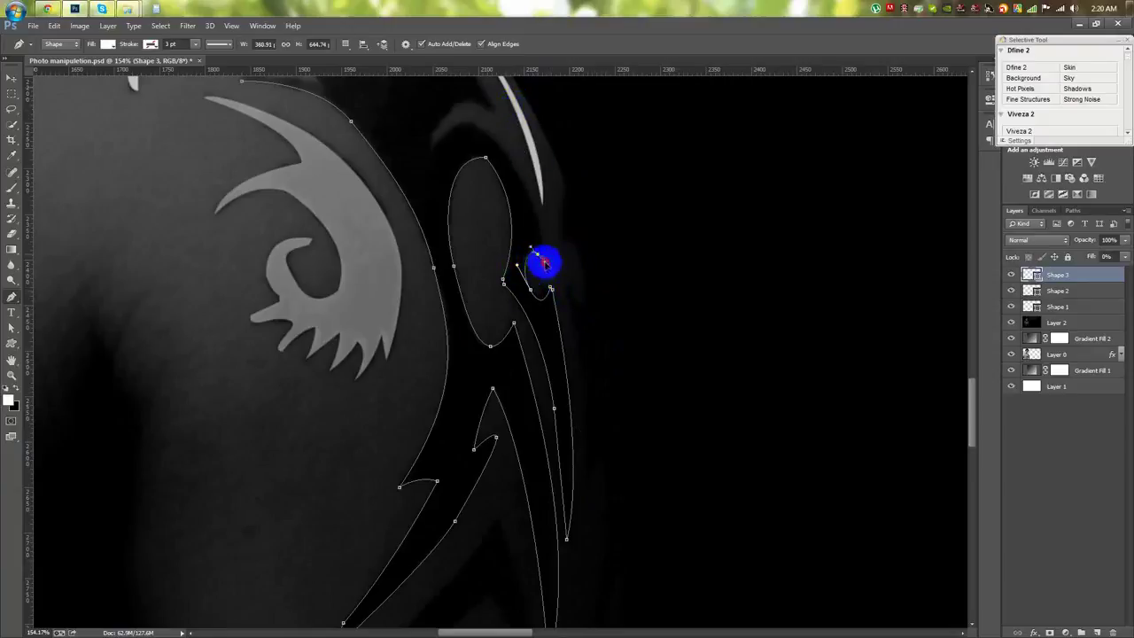
{"action": "left_click", "coordinate": [435, 147]}
{"action": "left_click_drag", "start_coordinate": [500, 86], "coordinate": [512, 246]}
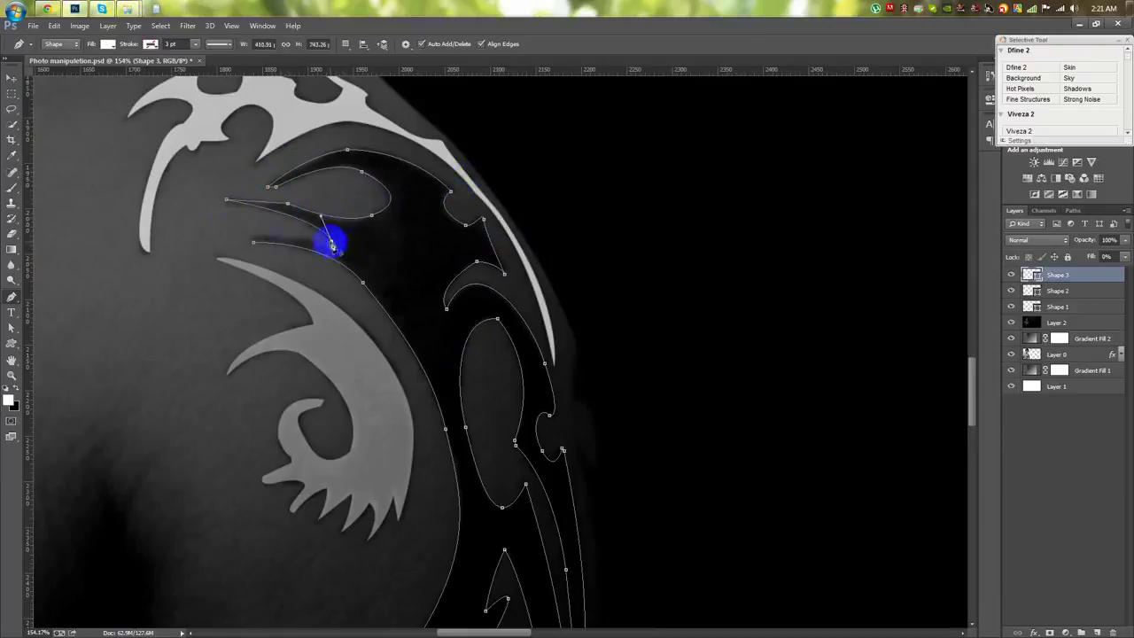
Restore the third shape's fill to full white and merge all three tattoo shapes with Ctrl+E
{"action": "key", "text": "ctrl+0"}
{"action": "left_click_drag", "start_coordinate": [1089, 257], "coordinate": [1118, 256]}
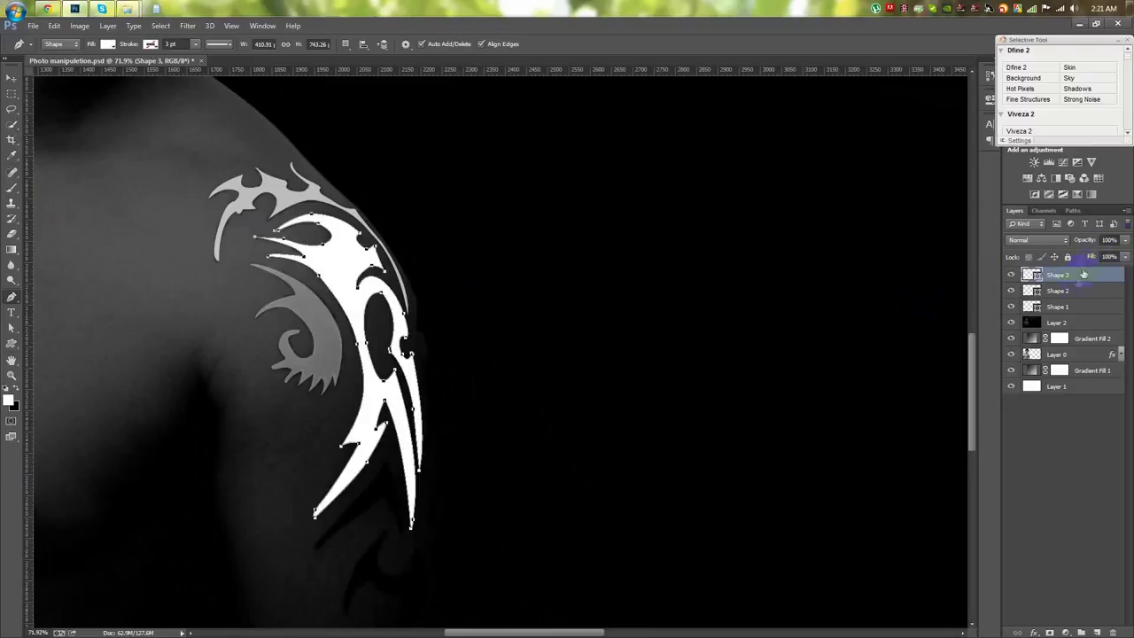
{"action": "left_click", "coordinate": [1063, 290]}
{"action": "left_click", "coordinate": [1057, 307], "text": "shift"}
{"action": "key", "text": "ctrl+e"}
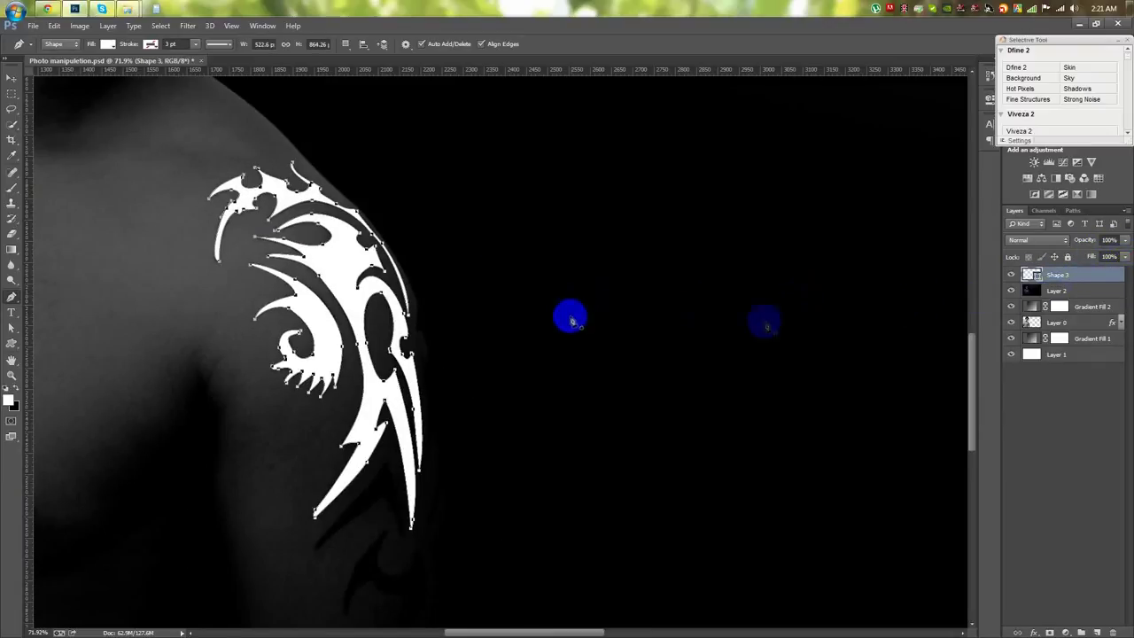
{"action": "double_click", "coordinate": [1028, 275]}
Set the shape fill to black and trace the tattoo piece along the shoulder's outer edge
{"action": "left_click", "coordinate": [835, 127]}
{"action": "mouse_move", "coordinate": [531, 460]}
{"action": "left_mouse_down"}
{"action": "mouse_move", "coordinate": [626, 419]}
{"action": "mouse_move", "coordinate": [430, 272]}
{"action": "left_mouse_up"}
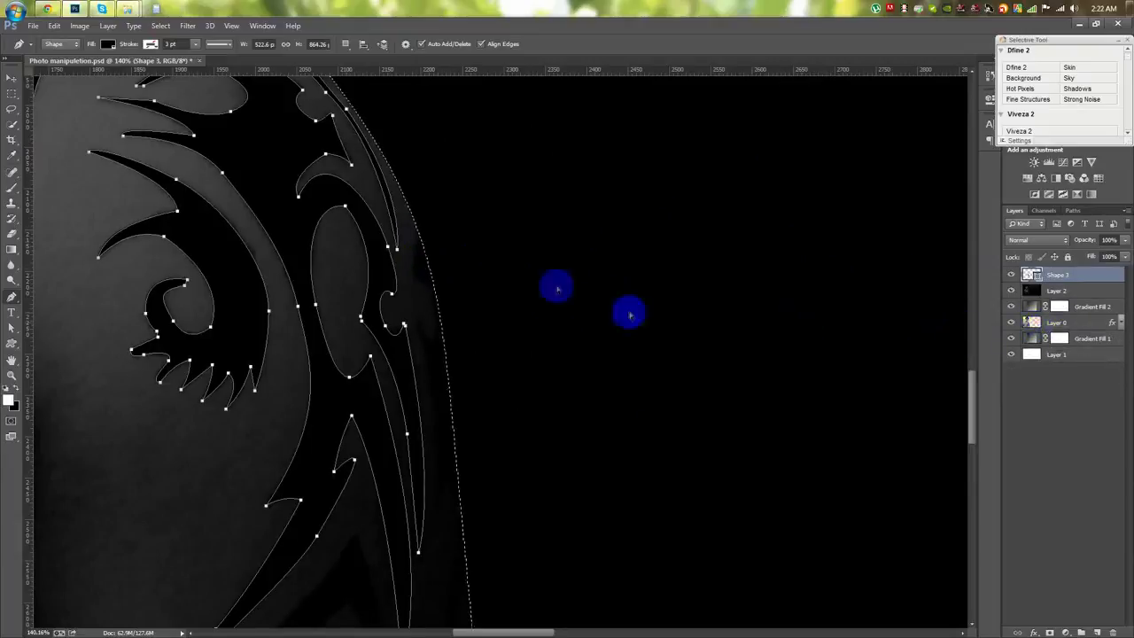
{"action": "left_click", "coordinate": [418, 229]}
{"action": "left_click", "coordinate": [414, 278]}
{"action": "left_click_drag", "start_coordinate": [434, 338], "coordinate": [430, 388]}
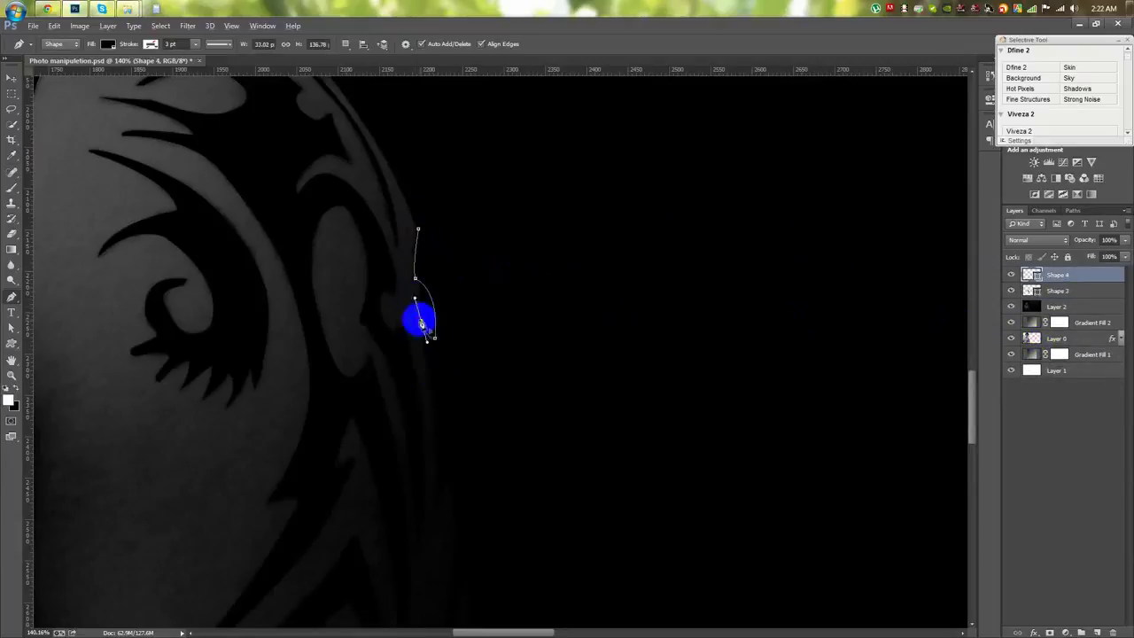
{"action": "scroll", "coordinate": [443, 387], "scroll_direction": "down", "scroll_amount": 1}
{"action": "left_click", "coordinate": [435, 415]}
{"action": "scroll", "coordinate": [451, 456], "scroll_direction": "down", "scroll_amount": 2}
{"action": "left_click", "coordinate": [416, 401]}
{"action": "scroll", "coordinate": [420, 461], "scroll_direction": "down", "scroll_amount": 1}
{"action": "left_click_drag", "start_coordinate": [420, 504], "coordinate": [385, 590]}
{"action": "scroll", "coordinate": [443, 435], "scroll_direction": "down", "scroll_amount": 4}
{"action": "left_click_drag", "start_coordinate": [422, 396], "coordinate": [387, 459]}
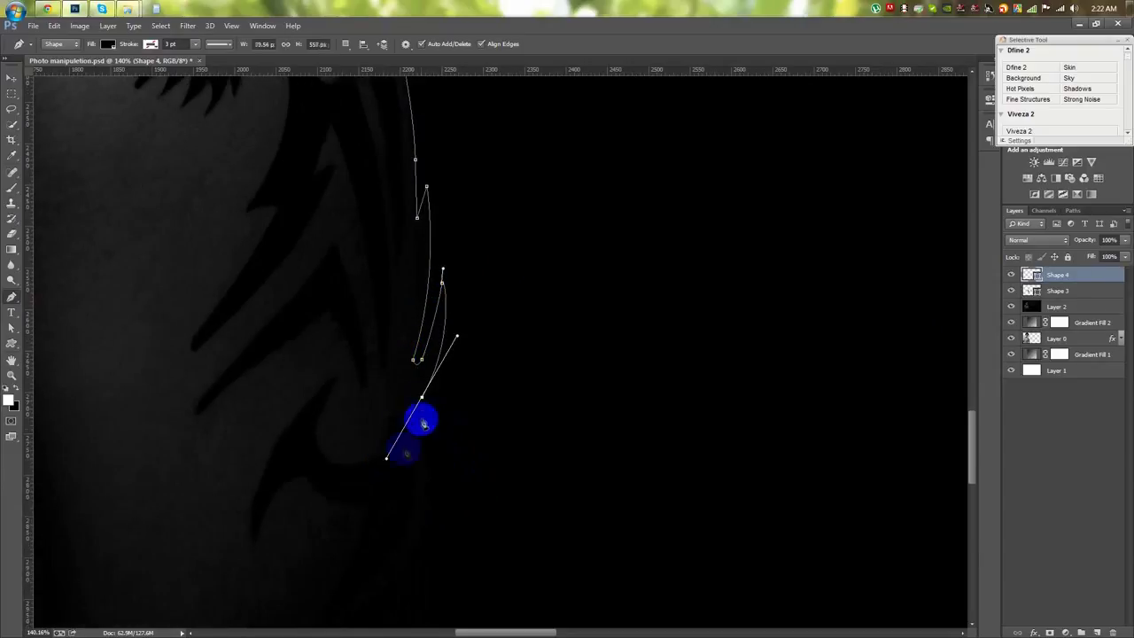
{"action": "scroll", "coordinate": [466, 398], "scroll_direction": "down", "scroll_amount": 5}
{"action": "scroll", "coordinate": [452, 425], "scroll_direction": "down", "scroll_amount": 1}
{"action": "left_click_drag", "start_coordinate": [428, 371], "coordinate": [388, 425]}
{"action": "scroll", "coordinate": [372, 412], "scroll_direction": "down", "scroll_amount": 1}
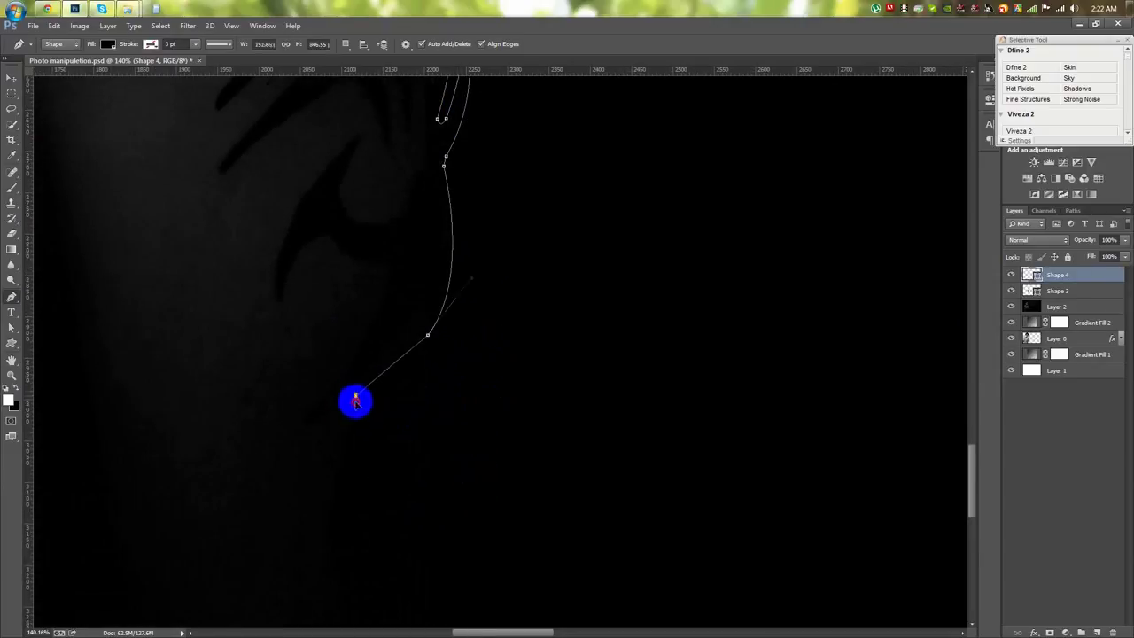
{"action": "scroll", "coordinate": [352, 528], "scroll_direction": "down", "scroll_amount": 3}
{"action": "scroll", "coordinate": [406, 465], "scroll_direction": "down", "scroll_amount": 2}
{"action": "scroll", "coordinate": [461, 394], "scroll_direction": "up", "scroll_amount": 4}
{"action": "left_click", "coordinate": [396, 219]}
{"action": "scroll", "coordinate": [425, 523], "scroll_direction": "up", "scroll_amount": 3}
{"action": "scroll", "coordinate": [416, 399], "scroll_direction": "down", "scroll_amount": 1}
Trace the next tattoo piece as a closed curved outline with corner points
{"action": "left_click", "coordinate": [404, 256]}
{"action": "mouse_move", "coordinate": [381, 311]}
{"action": "left_mouse_down"}
{"action": "mouse_move", "coordinate": [410, 337]}
{"action": "mouse_move", "coordinate": [446, 329]}
{"action": "mouse_move", "coordinate": [461, 392]}
{"action": "left_mouse_up"}
{"action": "left_click", "coordinate": [454, 289]}
{"action": "left_click_drag", "start_coordinate": [357, 520], "coordinate": [384, 474]}
{"action": "left_click_drag", "start_coordinate": [427, 391], "coordinate": [429, 373]}
{"action": "left_click", "coordinate": [371, 347]}
{"action": "left_click", "coordinate": [341, 365]}
{"action": "left_click", "coordinate": [325, 410]}
{"action": "mouse_move", "coordinate": [344, 318]}
{"action": "left_mouse_down"}
{"action": "mouse_move", "coordinate": [380, 256]}
{"action": "mouse_move", "coordinate": [463, 437]}
{"action": "left_mouse_up"}
{"action": "left_click", "coordinate": [404, 256]}
Trace and close the last small tattoo piece
{"action": "left_click", "coordinate": [371, 502]}
{"action": "left_click", "coordinate": [487, 410]}
{"action": "left_click_drag", "start_coordinate": [518, 480], "coordinate": [512, 401]}
{"action": "left_click", "coordinate": [496, 348]}
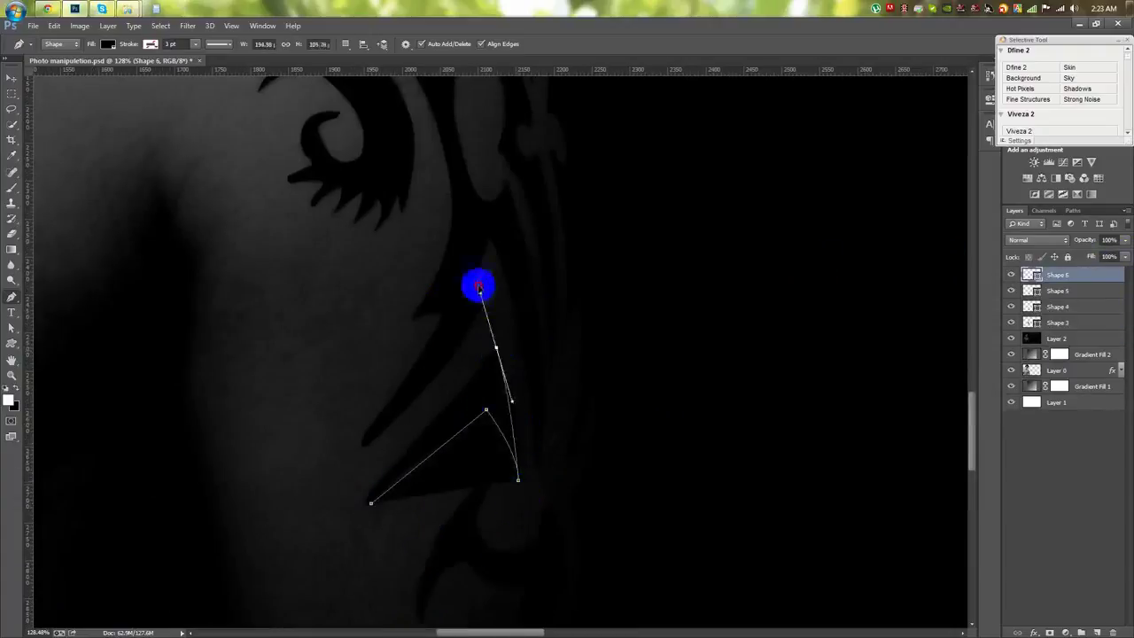
{"action": "left_click", "coordinate": [375, 501]}
Merge layers Shape 3 through Shape 6 and apply Merge Shape Components
{"action": "scroll", "coordinate": [389, 500], "scroll_direction": "down", "scroll_amount": 5}
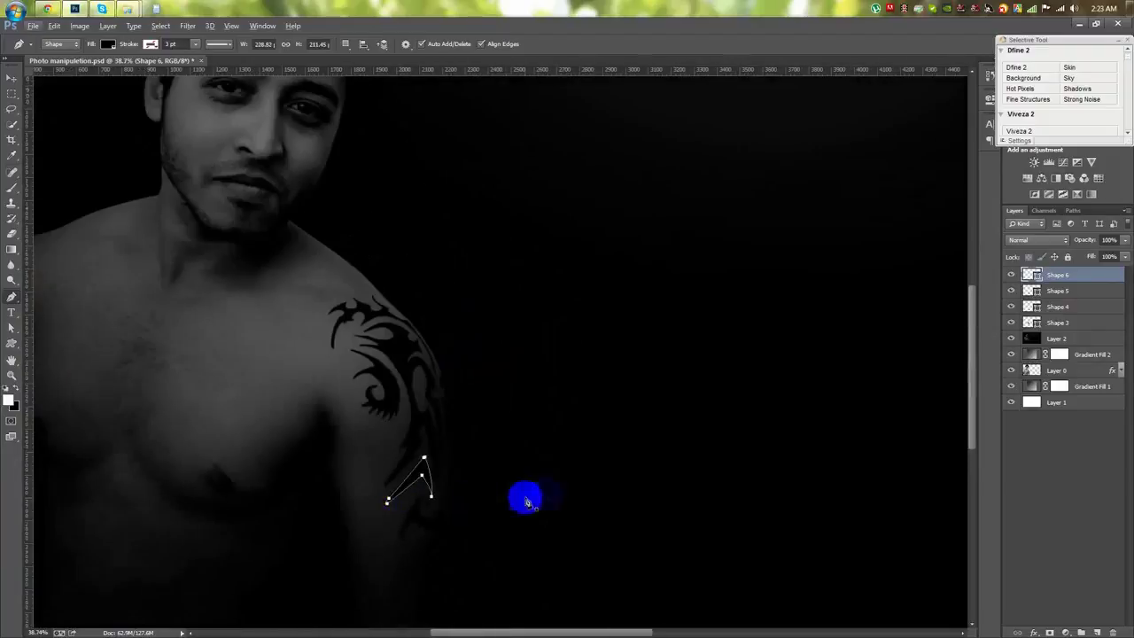
{"action": "left_click", "coordinate": [1088, 285]}
{"action": "left_click", "coordinate": [1072, 274]}
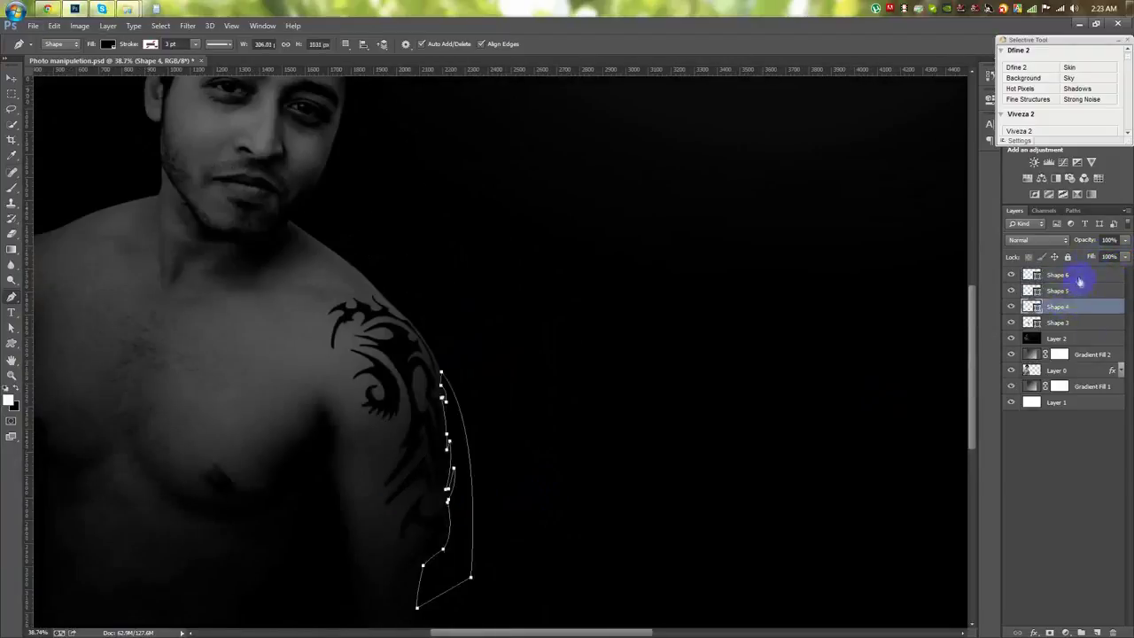
{"action": "left_click", "coordinate": [1066, 325], "text": "shift"}
{"action": "key", "text": "ctrl+e"}
{"action": "left_click", "coordinate": [362, 43]}
{"action": "left_click", "coordinate": [363, 116]}
{"action": "left_click", "coordinate": [13, 78]}
{"action": "scroll", "coordinate": [489, 333], "scroll_direction": "up", "scroll_amount": 1}
Give Shape 6 a layer mask from the arm selection, deselect, and open its Layer Style dialog
{"action": "scroll", "coordinate": [489, 332], "scroll_direction": "up", "scroll_amount": 1}
{"action": "left_click_drag", "start_coordinate": [488, 332], "coordinate": [530, 212]}
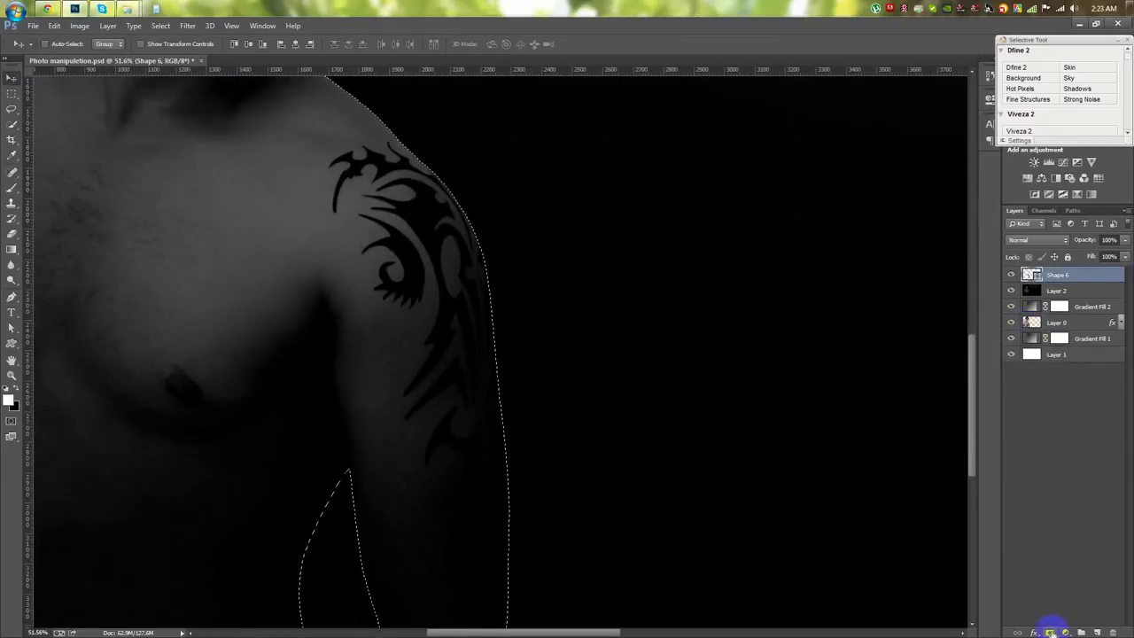
{"action": "left_click", "coordinate": [1049, 631]}
{"action": "left_click", "coordinate": [1059, 275], "text": "ctrl"}
{"action": "key", "text": "ctrl+d"}
{"action": "double_click", "coordinate": [1094, 277]}
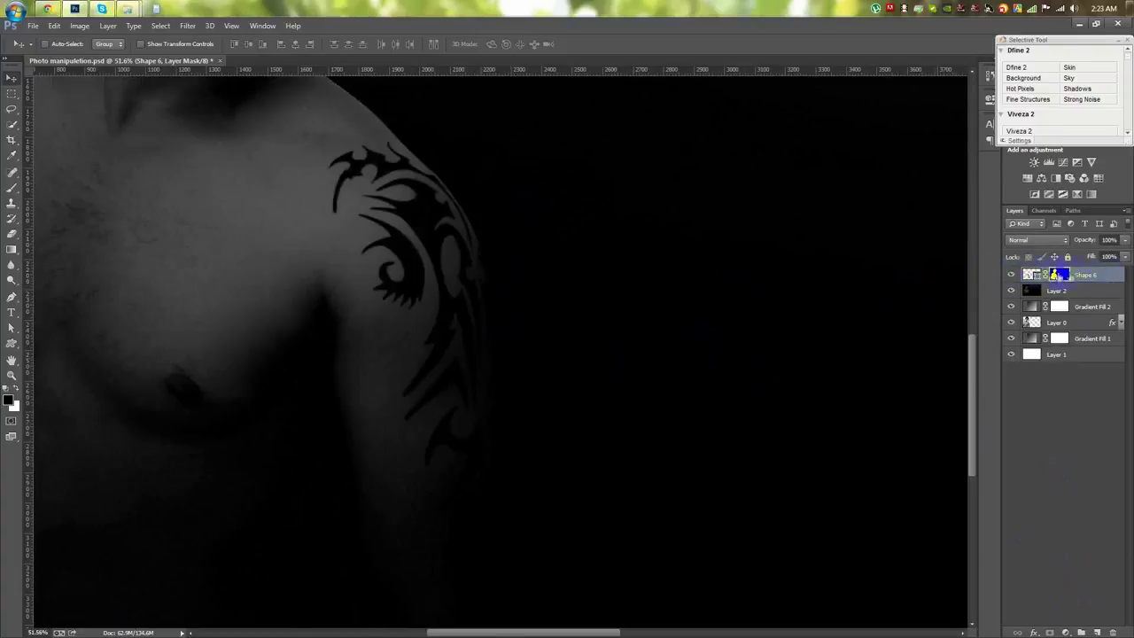
{"action": "double_click", "coordinate": [1112, 276]}
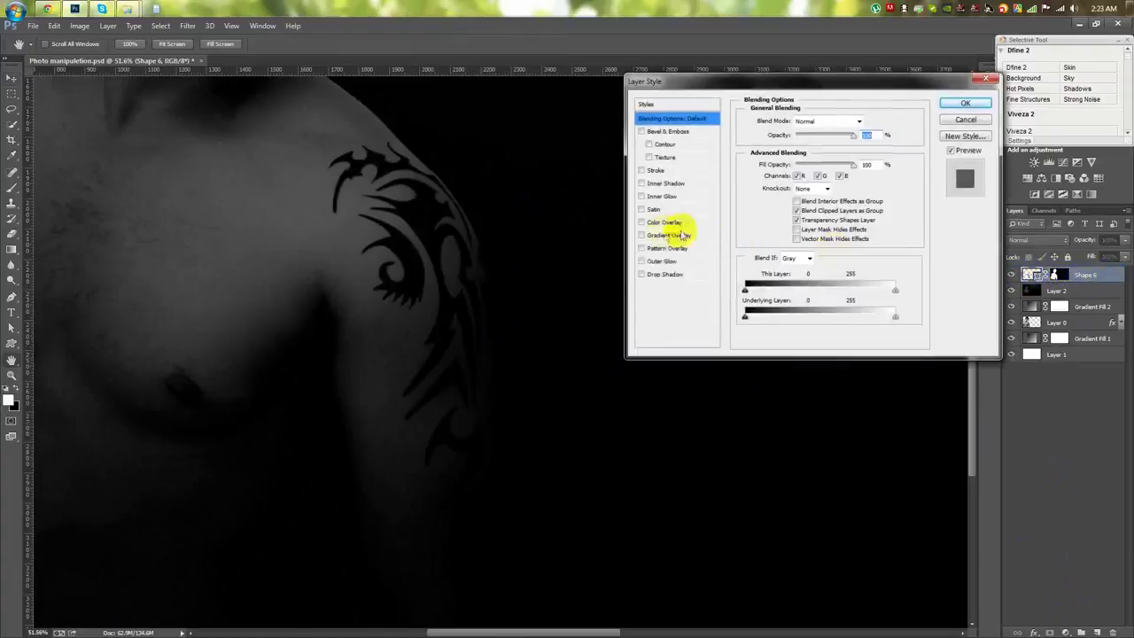
Add a white Normal drop shadow at angle 125 with low opacity, plus an inner shadow, to Shape 6
{"action": "left_click", "coordinate": [644, 274]}
{"action": "left_click", "coordinate": [867, 120]}
{"action": "left_click", "coordinate": [832, 131]}
{"action": "left_click", "coordinate": [820, 136]}
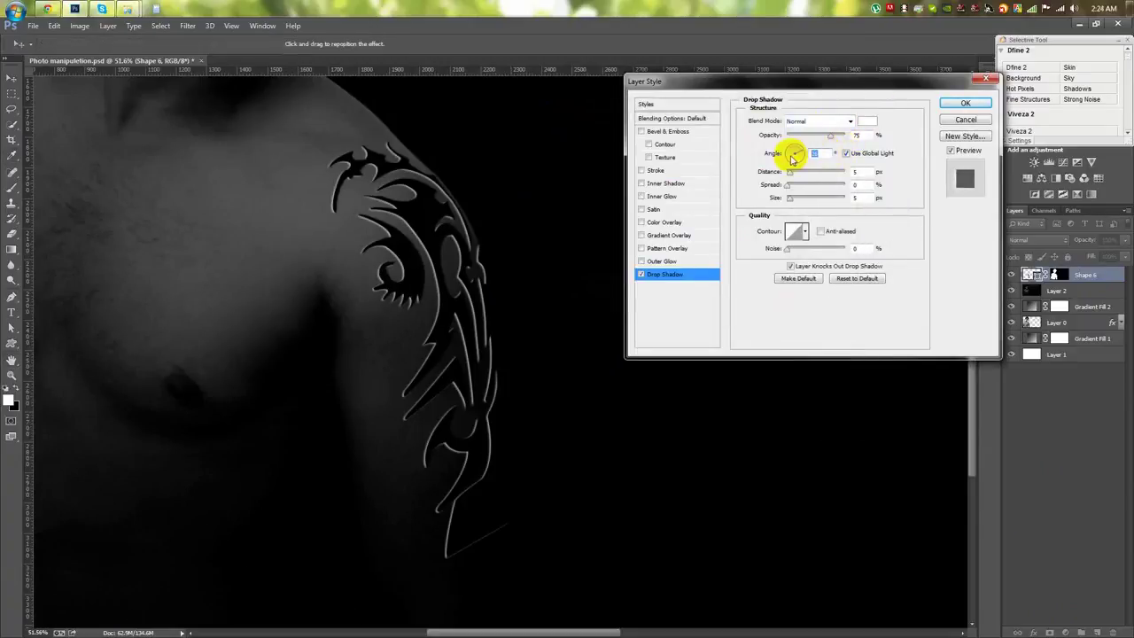
{"action": "left_click_drag", "start_coordinate": [795, 154], "coordinate": [823, 152]}
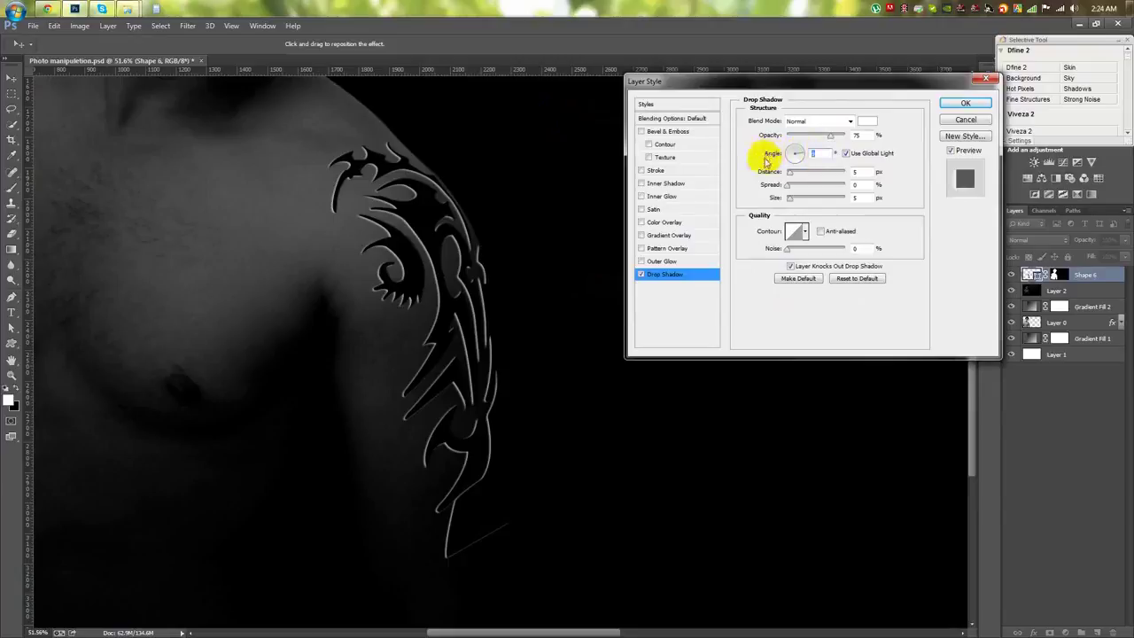
{"action": "type", "text": "125"}
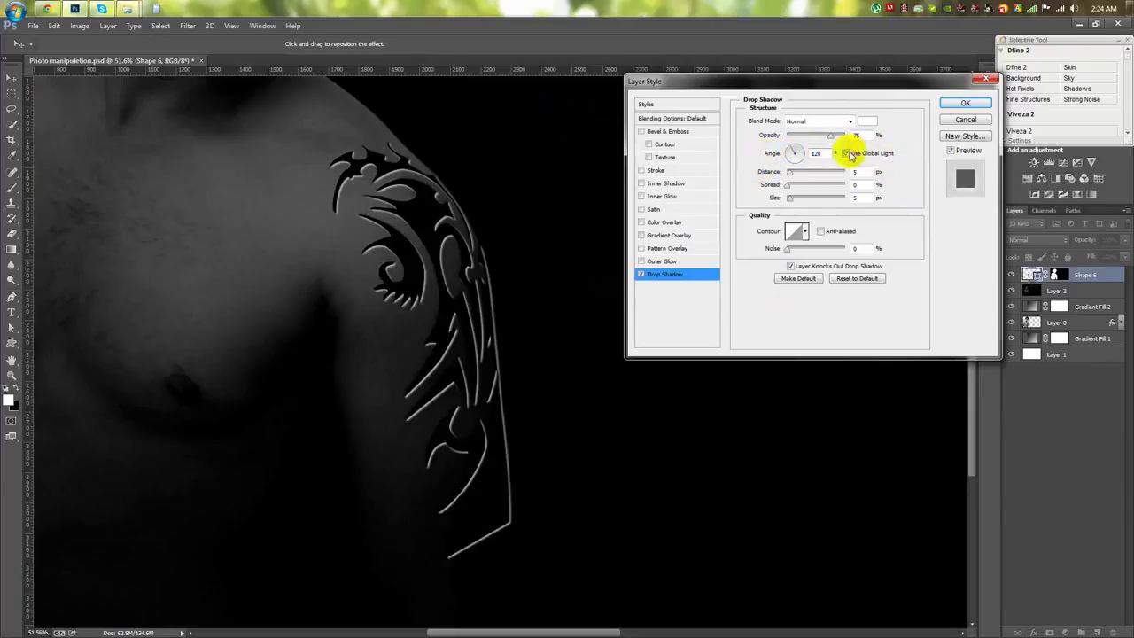
{"action": "type", "text": "5"}
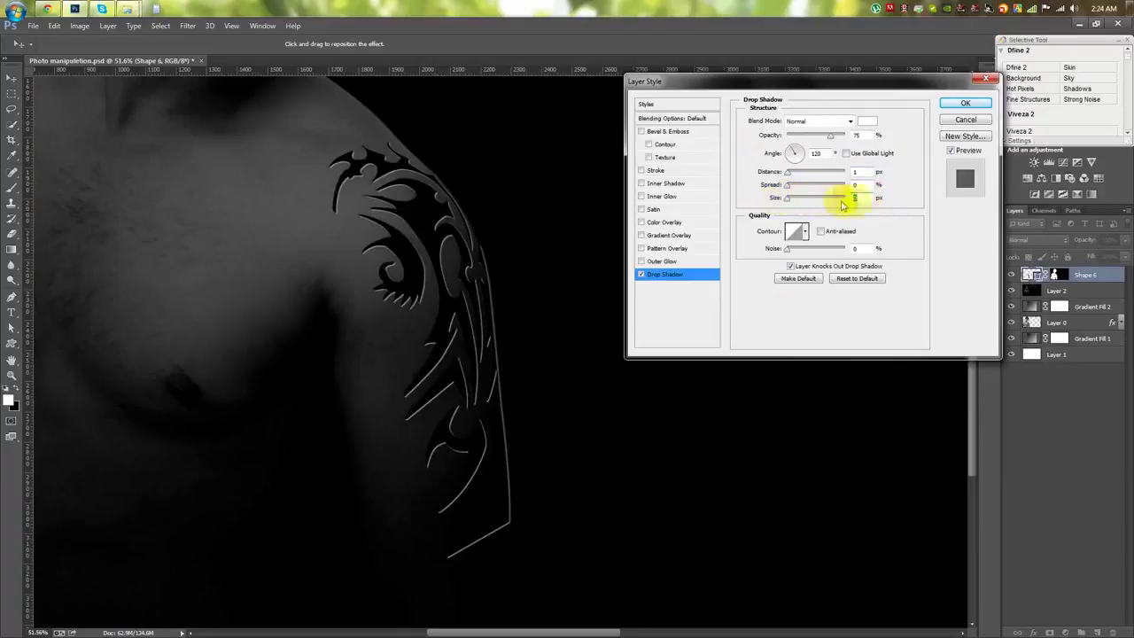
{"action": "left_click_drag", "start_coordinate": [833, 139], "coordinate": [793, 141]}
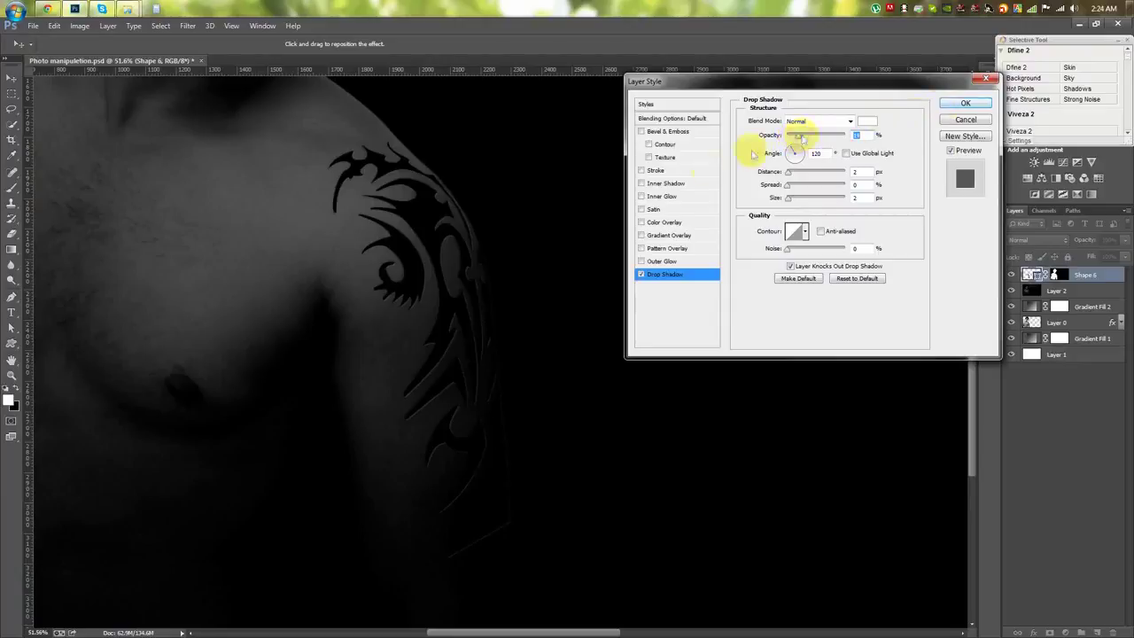
{"action": "left_click", "coordinate": [671, 183]}
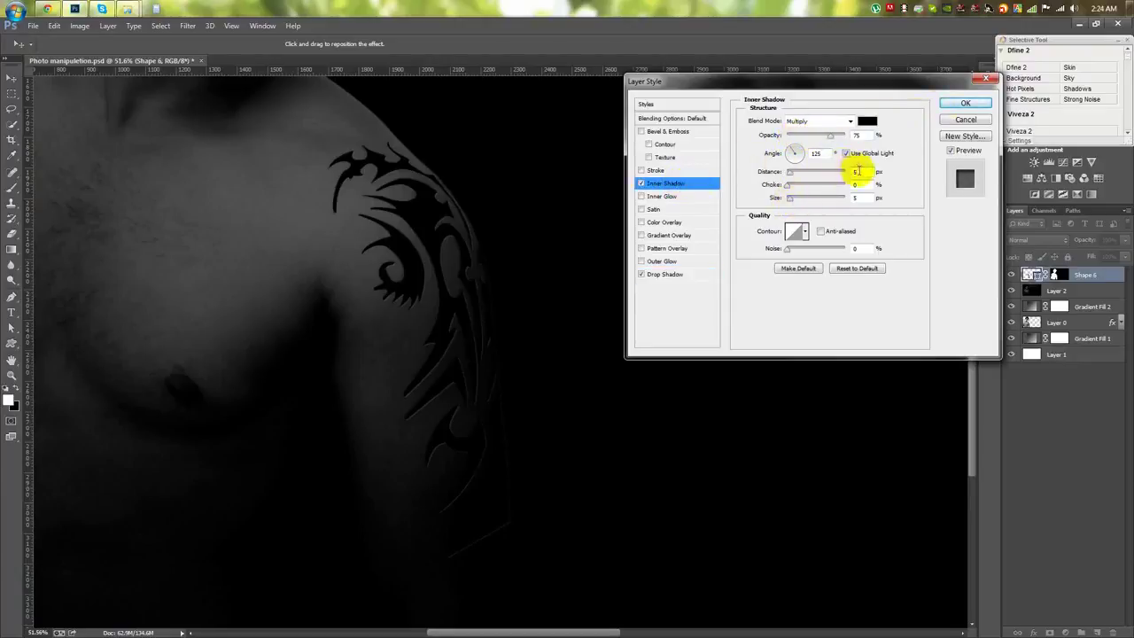
{"action": "left_click", "coordinate": [965, 104]}
{"action": "left_click", "coordinate": [1121, 275]}
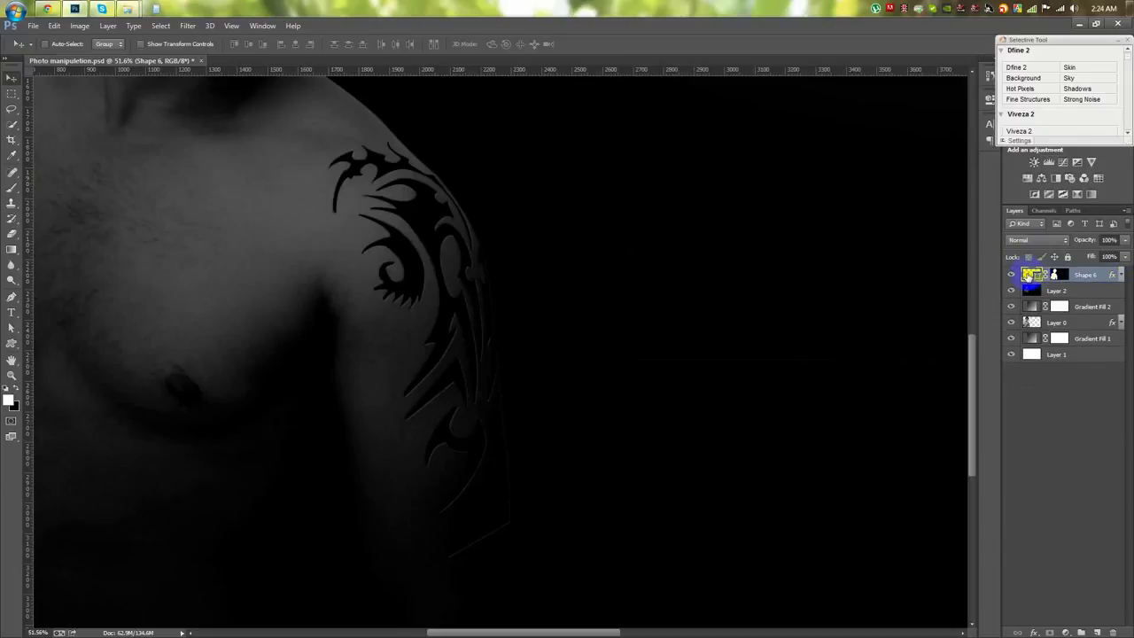
Change the Shape 6 tattoo fill to bright orange
{"action": "double_click", "coordinate": [1027, 275]}
{"action": "left_click_drag", "start_coordinate": [747, 282], "coordinate": [720, 191]}
{"action": "left_click", "coordinate": [833, 133]}
{"action": "key", "text": "ctrl+0"}
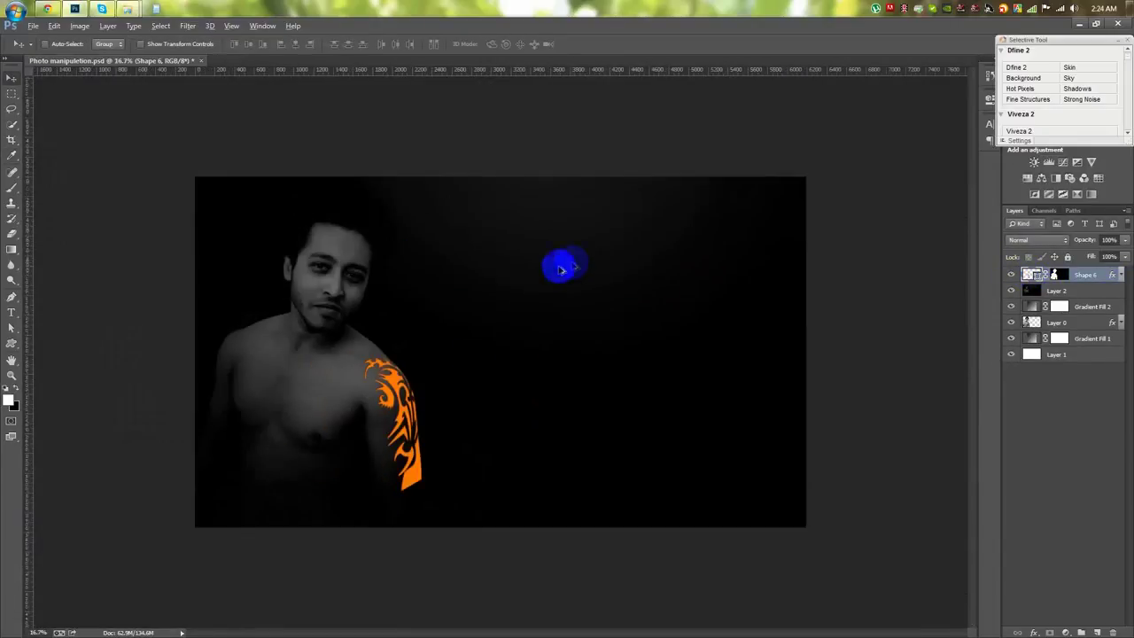
{"action": "scroll", "coordinate": [362, 443], "scroll_direction": "up", "scroll_amount": 2}
{"action": "scroll", "coordinate": [475, 425], "scroll_direction": "up", "scroll_amount": 1}
{"action": "scroll", "coordinate": [476, 425], "scroll_direction": "up", "scroll_amount": 1}
{"action": "scroll", "coordinate": [483, 423], "scroll_direction": "up", "scroll_amount": 1}
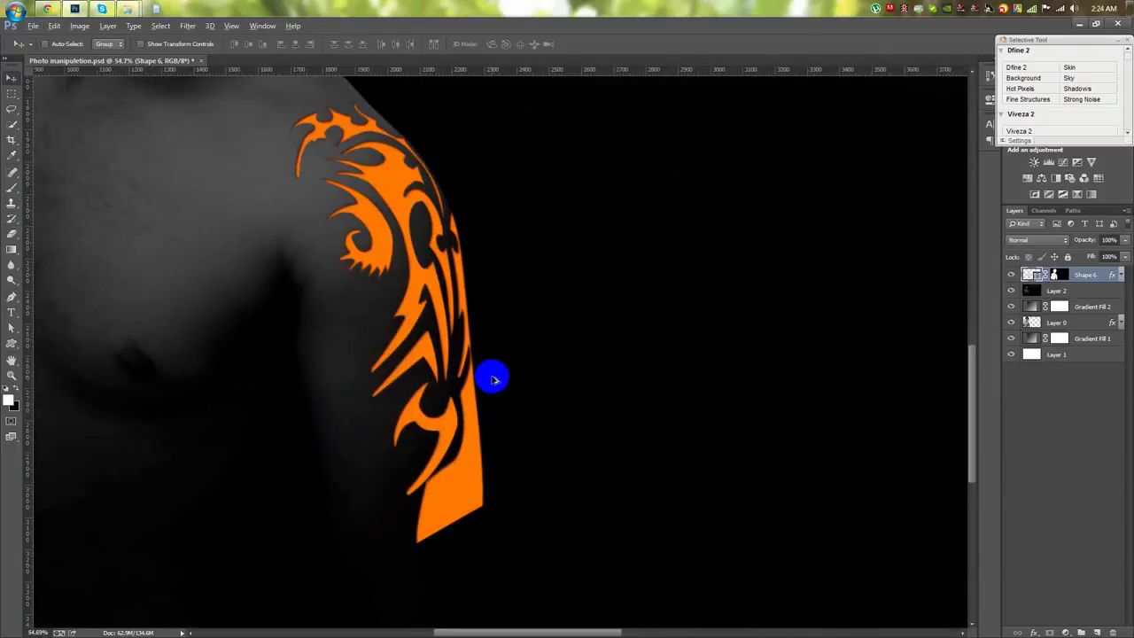
{"action": "scroll", "coordinate": [481, 414], "scroll_direction": "up", "scroll_amount": 1}
{"action": "scroll", "coordinate": [483, 412], "scroll_direction": "down", "scroll_amount": 1}
{"action": "scroll", "coordinate": [337, 342], "scroll_direction": "up", "scroll_amount": 3}
Draw a closed Pen shape covering the tattoo's wide lower end
{"action": "left_click", "coordinate": [11, 297]}
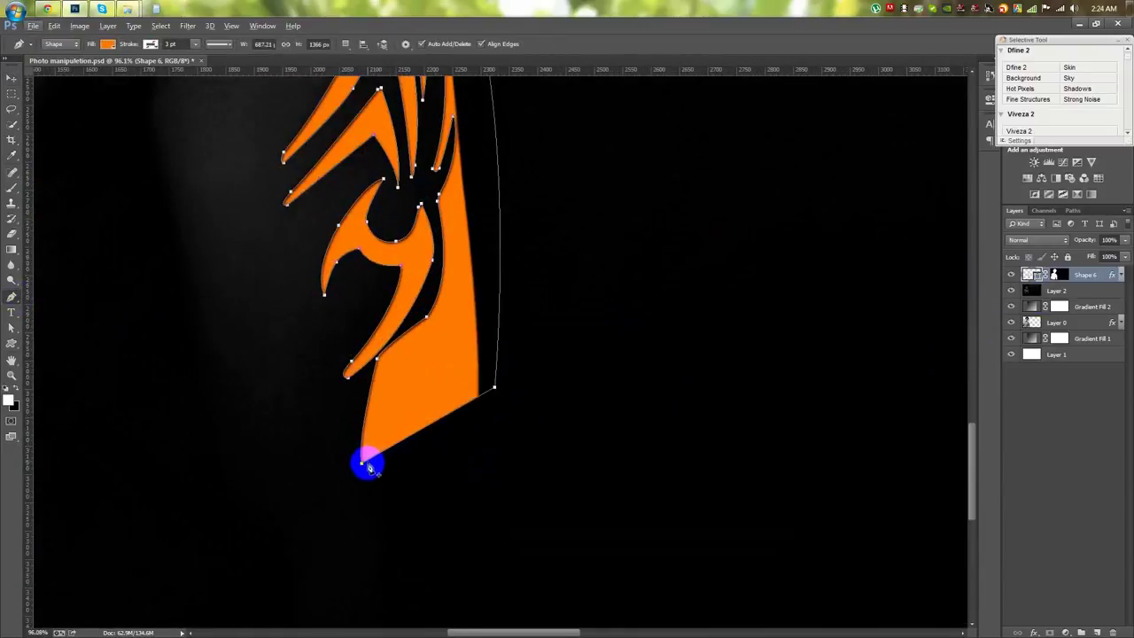
{"action": "left_click", "coordinate": [368, 464]}
{"action": "left_click_drag", "start_coordinate": [482, 342], "coordinate": [607, 304]}
{"action": "left_click", "coordinate": [489, 344], "text": "alt"}
{"action": "left_click_drag", "start_coordinate": [449, 348], "coordinate": [529, 298]}
{"action": "left_click", "coordinate": [448, 346], "text": "alt"}
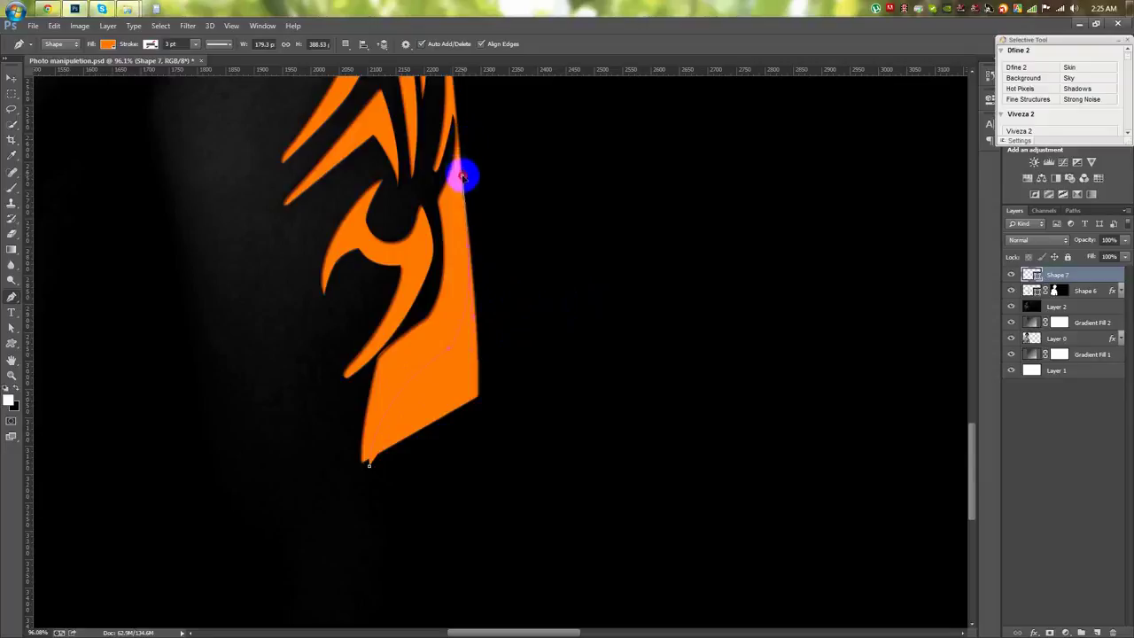
{"action": "mouse_move", "coordinate": [442, 324]}
{"action": "left_mouse_down"}
{"action": "mouse_move", "coordinate": [405, 367]}
{"action": "mouse_move", "coordinate": [436, 348]}
{"action": "left_mouse_up"}
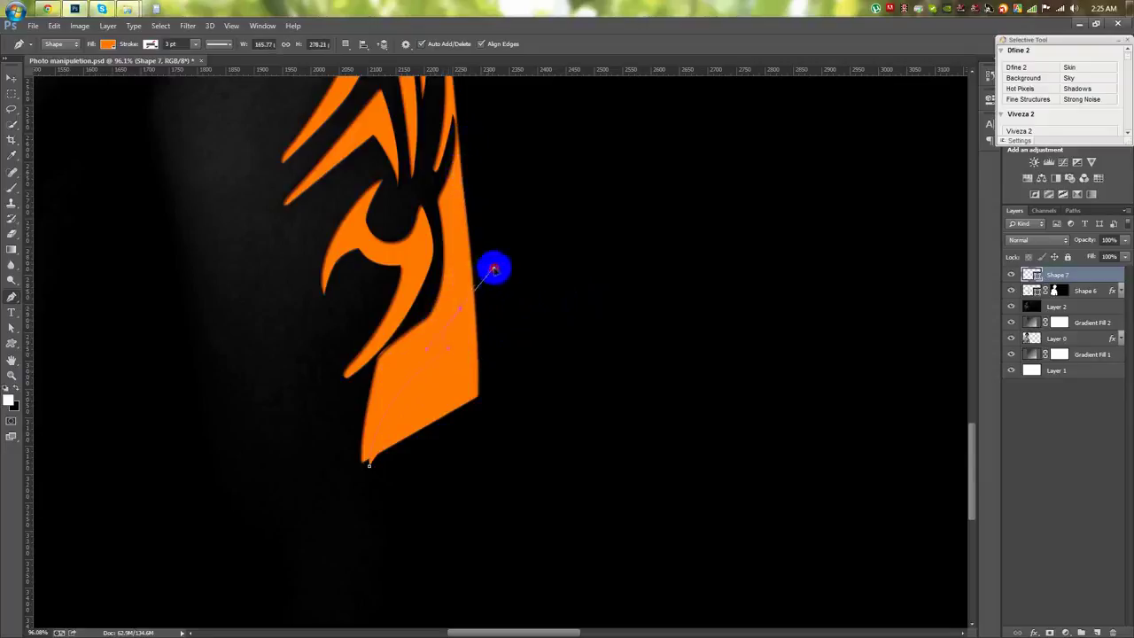
{"action": "left_click", "coordinate": [460, 312]}
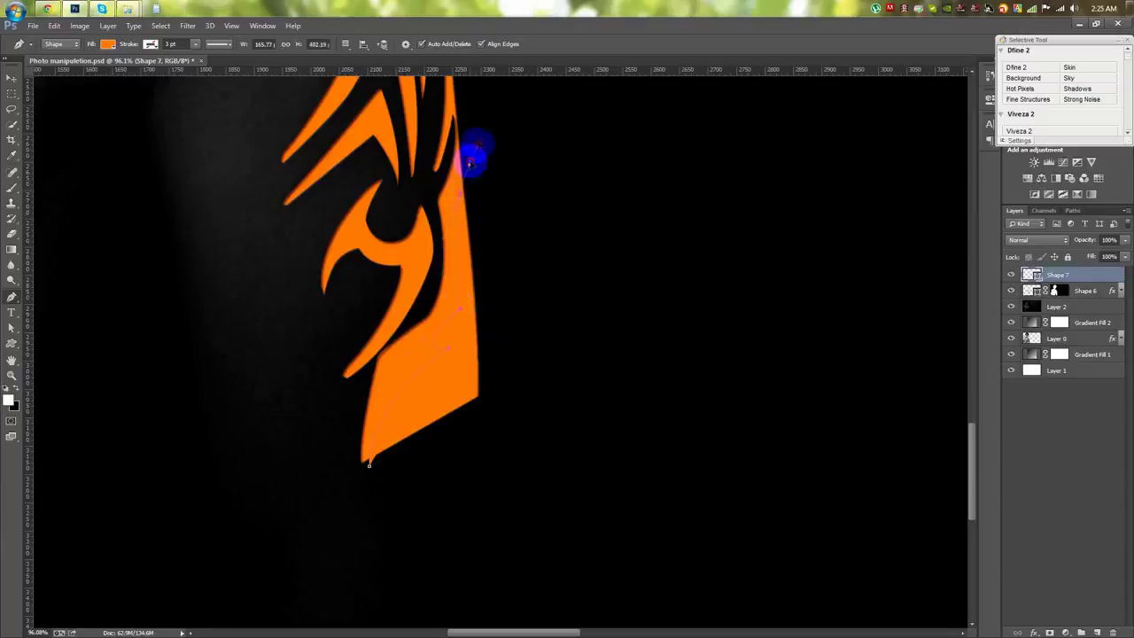
{"action": "left_click", "coordinate": [501, 188]}
{"action": "left_click", "coordinate": [534, 337]}
{"action": "left_click_drag", "start_coordinate": [532, 436], "coordinate": [519, 455]}
{"action": "left_click", "coordinate": [418, 484]}
{"action": "left_click", "coordinate": [370, 465]}
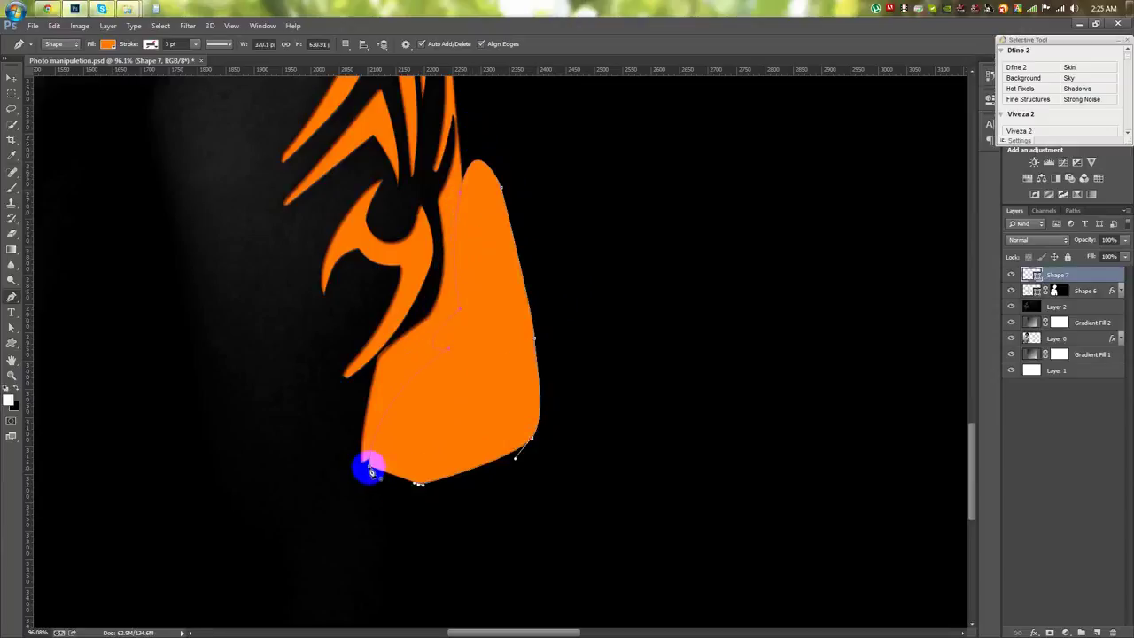
Merge the new shape into Shape 6, set it to Subtract Front Shape, and merge components
{"action": "key", "text": "ctrl+e"}
{"action": "left_click", "coordinate": [346, 44]}
{"action": "left_click", "coordinate": [572, 45]}
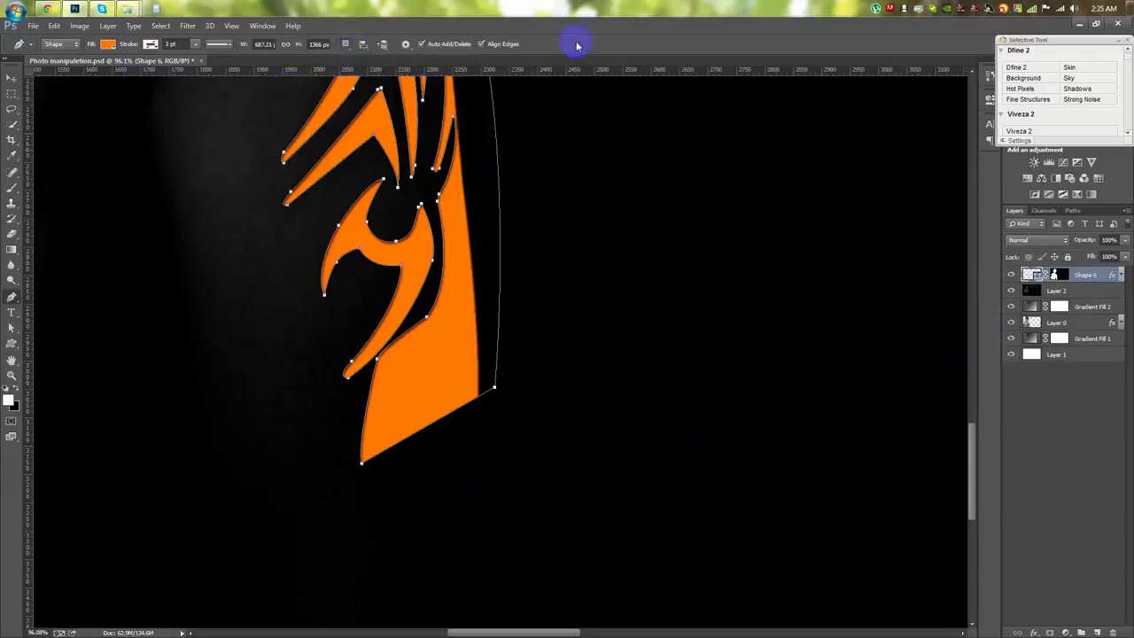
{"action": "left_click", "coordinate": [346, 43]}
{"action": "left_click", "coordinate": [363, 85]}
{"action": "left_click", "coordinate": [346, 43]}
{"action": "left_click", "coordinate": [372, 131]}
{"action": "left_click", "coordinate": [13, 78]}
{"action": "scroll", "coordinate": [366, 253], "scroll_direction": "down", "scroll_amount": 5}
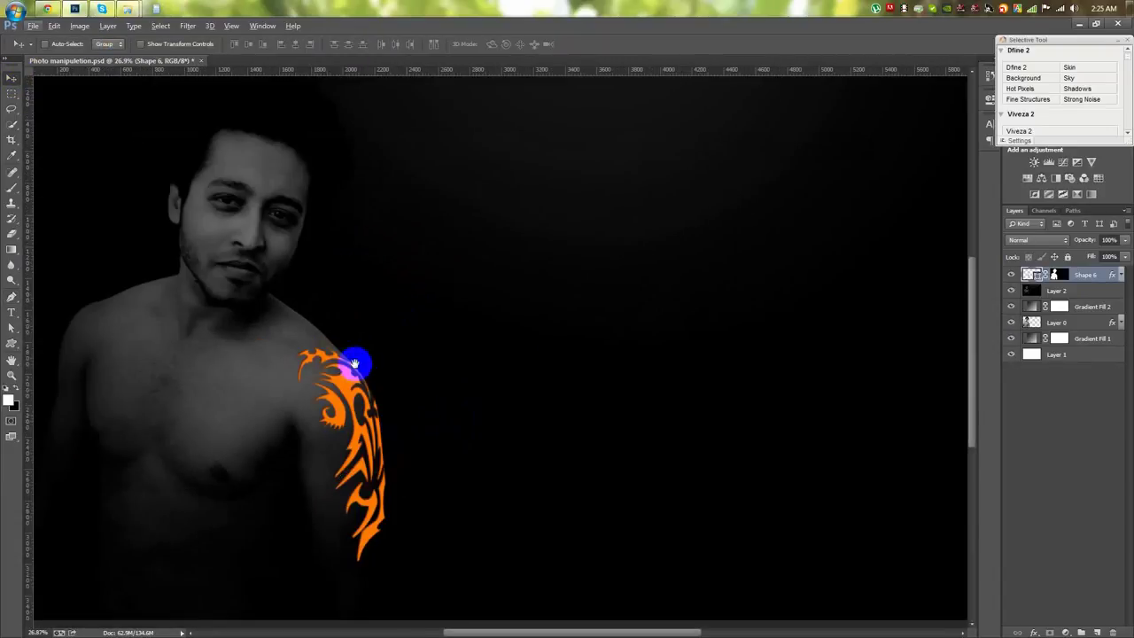
Shift the tattoo fill colour from orange to red
{"action": "left_click_drag", "start_coordinate": [354, 363], "coordinate": [519, 405]}
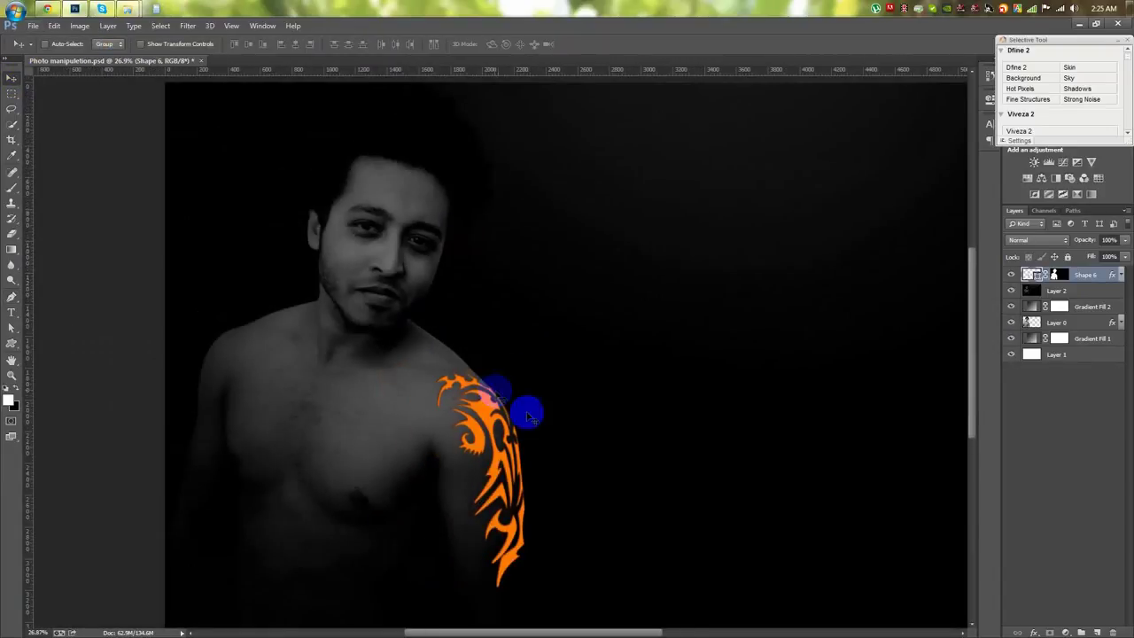
{"action": "scroll", "coordinate": [519, 405], "scroll_direction": "up", "scroll_amount": 1}
{"action": "double_click", "coordinate": [1028, 275]}
{"action": "left_click_drag", "start_coordinate": [749, 280], "coordinate": [750, 289]}
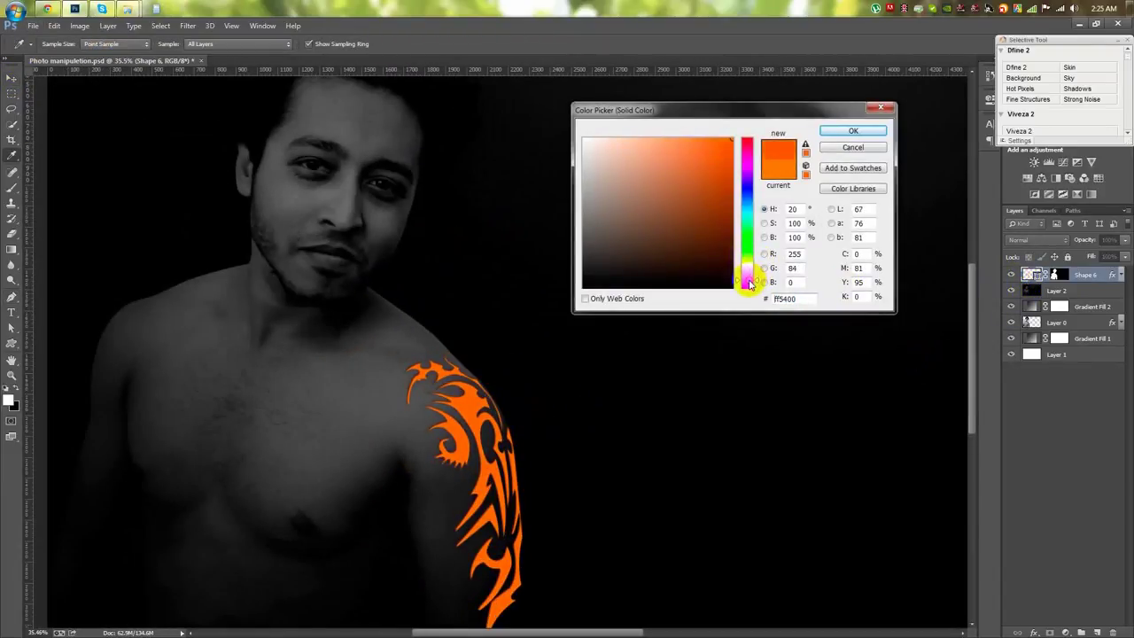
{"action": "left_click", "coordinate": [854, 131]}
{"action": "scroll", "coordinate": [554, 374], "scroll_direction": "down", "scroll_amount": 1}
{"action": "scroll", "coordinate": [555, 375], "scroll_direction": "down", "scroll_amount": 2}
Blend the tattoo as Soft Light, then Overlay, and duplicate the layer
{"action": "left_click", "coordinate": [1037, 239]}
{"action": "left_click", "coordinate": [1015, 395]}
{"action": "scroll", "coordinate": [1041, 250], "scroll_direction": "down", "scroll_amount": 2}
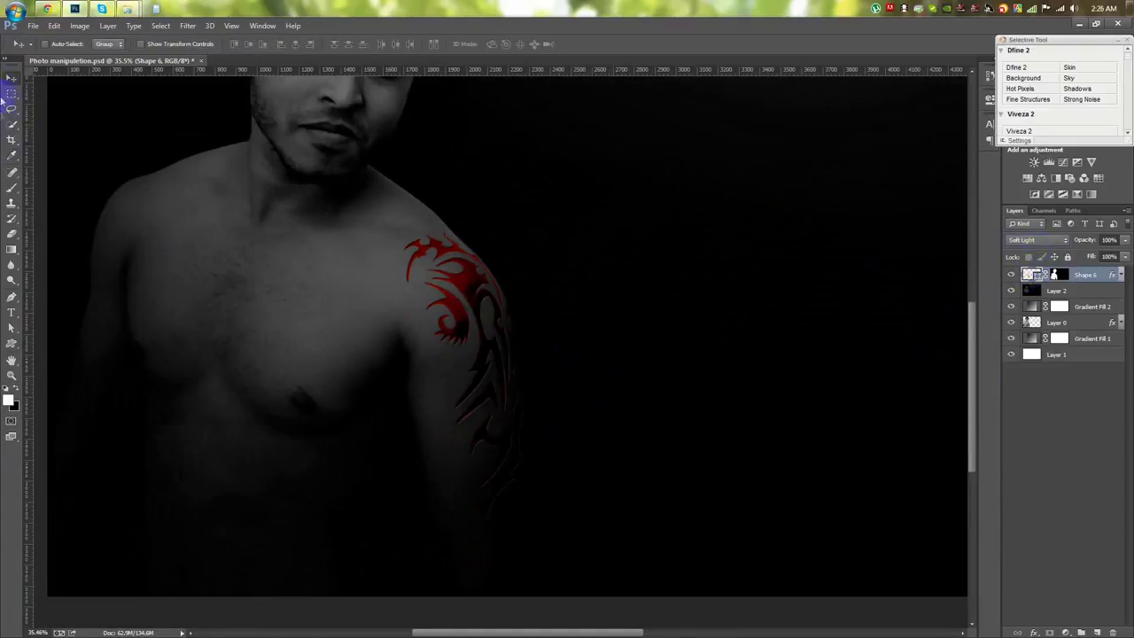
{"action": "key", "text": "shift+minus"}
{"action": "key", "text": "ctrl+j"}
{"action": "right_click", "coordinate": [1106, 277]}
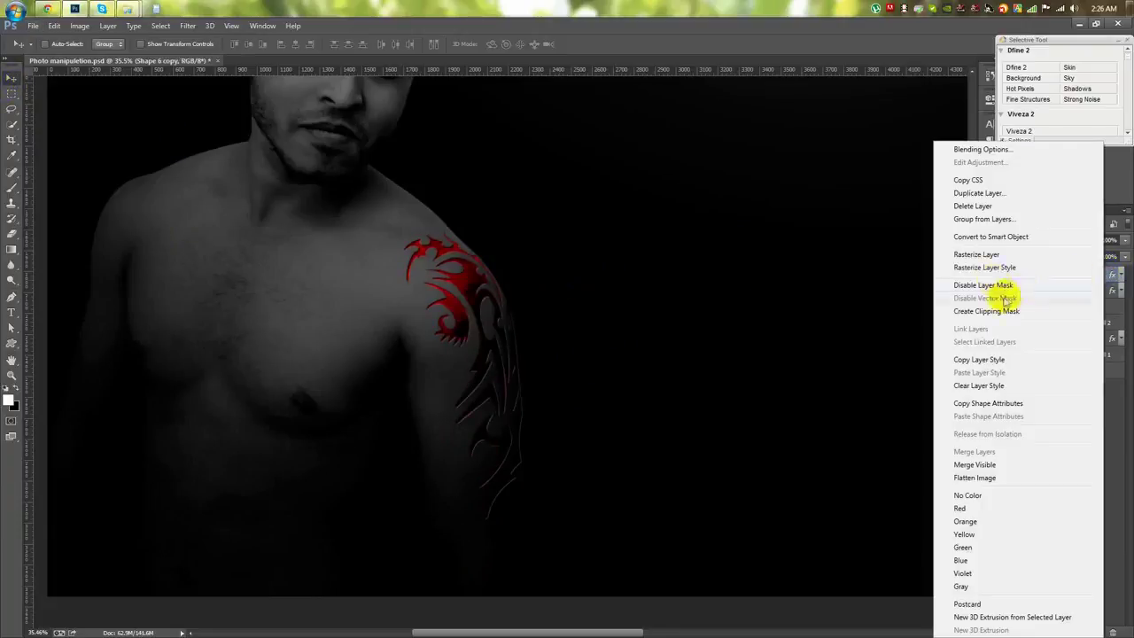
Rasterize the Shape 6 copy and set its blending to Soft Light
{"action": "key", "text": "Escape"}
{"action": "left_click", "coordinate": [1032, 240]}
{"action": "right_click", "coordinate": [1097, 276]}
{"action": "key", "text": "Escape"}
{"action": "right_click", "coordinate": [1061, 291]}
{"action": "left_click", "coordinate": [964, 282]}
{"action": "left_click", "coordinate": [1056, 251]}
{"action": "left_click", "coordinate": [1020, 333]}
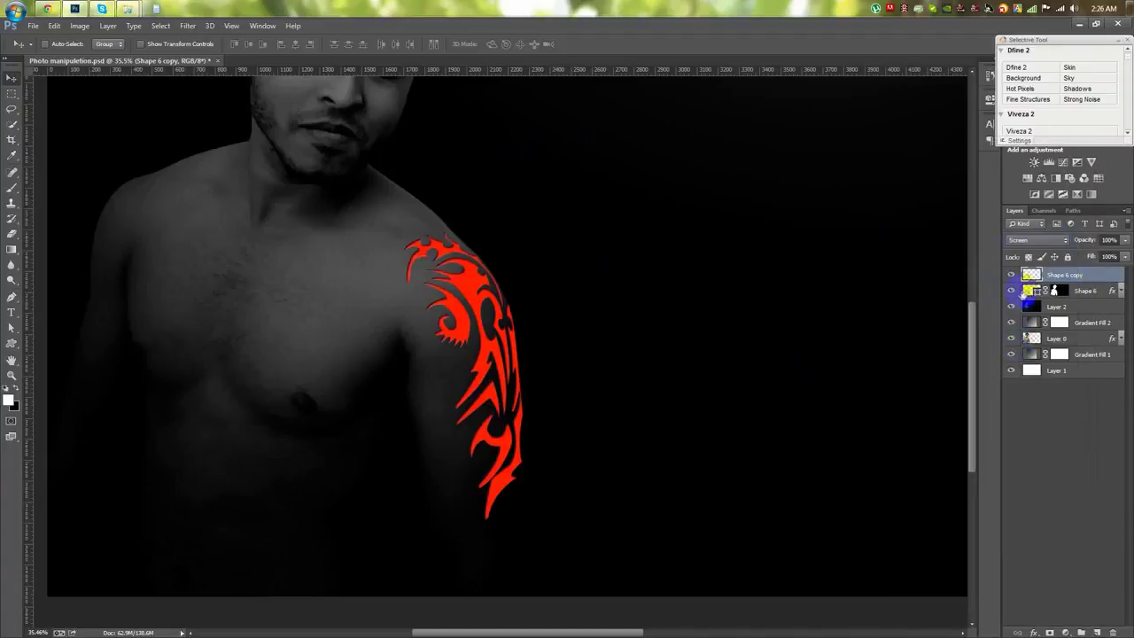
{"action": "key", "text": "Down"}
{"action": "key", "text": "Down"}
{"action": "key", "text": "Down"}
{"action": "key", "text": "Down"}
{"action": "key", "text": "Down"}
{"action": "key", "text": "Down"}
{"action": "key", "text": "Down"}
{"action": "key", "text": "Down"}
{"action": "key", "text": "Down"}
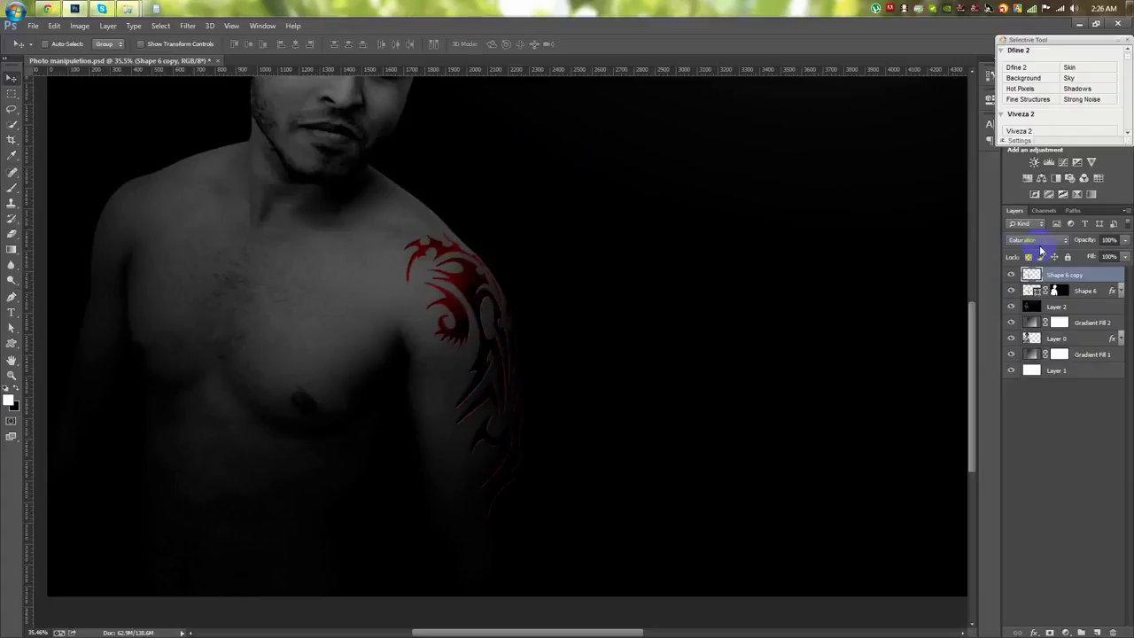
Apply a Gaussian Blur of about 3 pixels to the tattoo copy and reset blending to Normal
{"action": "left_click", "coordinate": [188, 26]}
{"action": "left_click", "coordinate": [381, 249]}
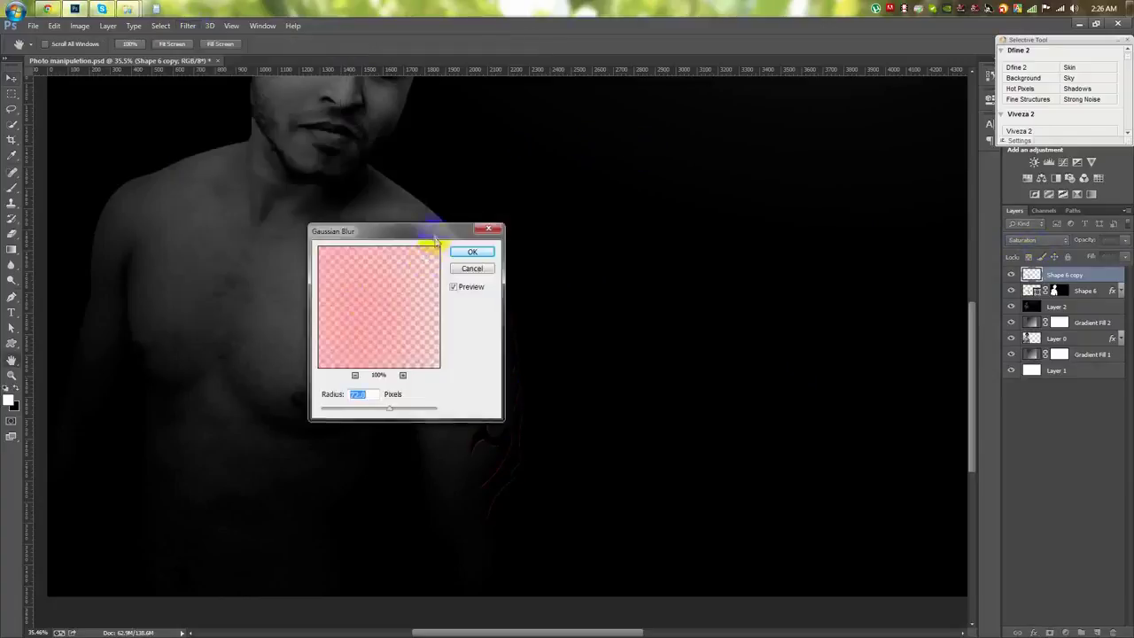
{"action": "left_click_drag", "start_coordinate": [784, 346], "coordinate": [743, 347]}
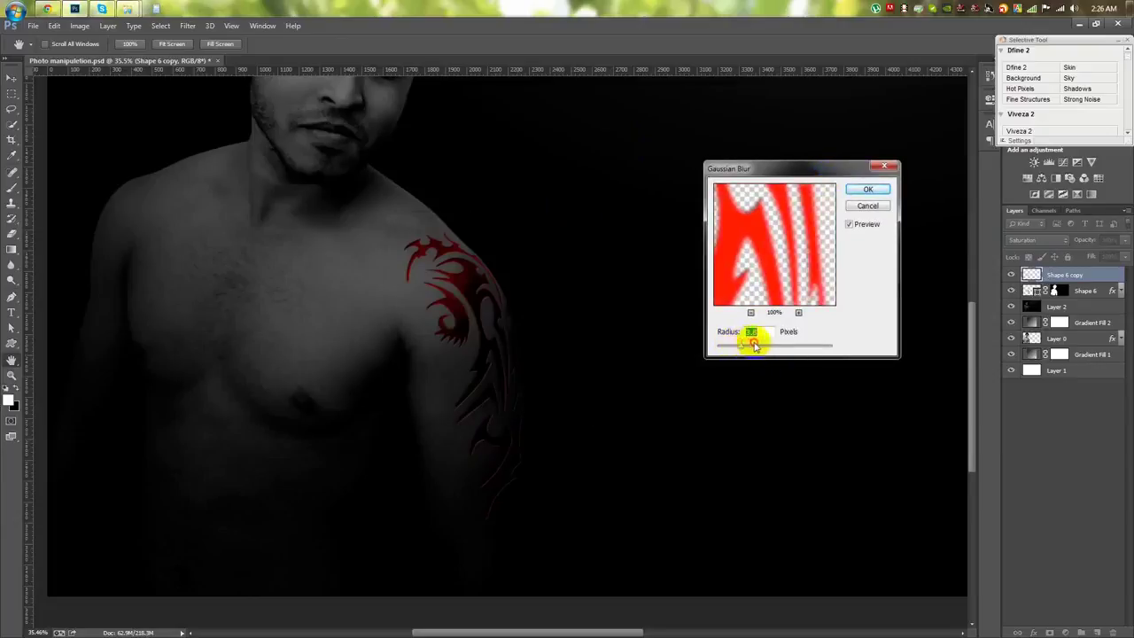
{"action": "left_click", "coordinate": [868, 190]}
{"action": "left_click", "coordinate": [1034, 240]}
{"action": "left_click", "coordinate": [1035, 245]}
Set the tattoo copy's blend mode to Overlay and open its Layer Style dialog
{"action": "scroll", "coordinate": [1035, 244], "scroll_direction": "down", "scroll_amount": 2}
{"action": "scroll", "coordinate": [1035, 242], "scroll_direction": "down", "scroll_amount": 1}
{"action": "scroll", "coordinate": [1034, 242], "scroll_direction": "down", "scroll_amount": 1}
{"action": "scroll", "coordinate": [1035, 241], "scroll_direction": "down", "scroll_amount": 1}
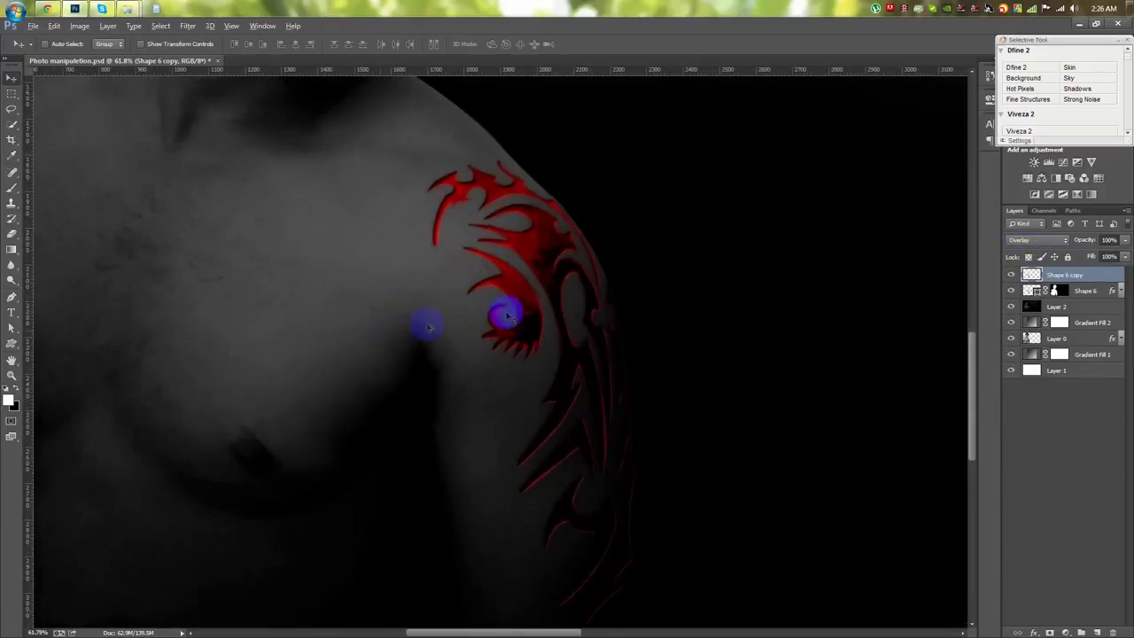
{"action": "left_click_drag", "start_coordinate": [409, 330], "coordinate": [455, 286]}
{"action": "left_click", "coordinate": [1037, 240]}
{"action": "left_click", "coordinate": [1019, 398]}
{"action": "double_click", "coordinate": [1107, 278]}
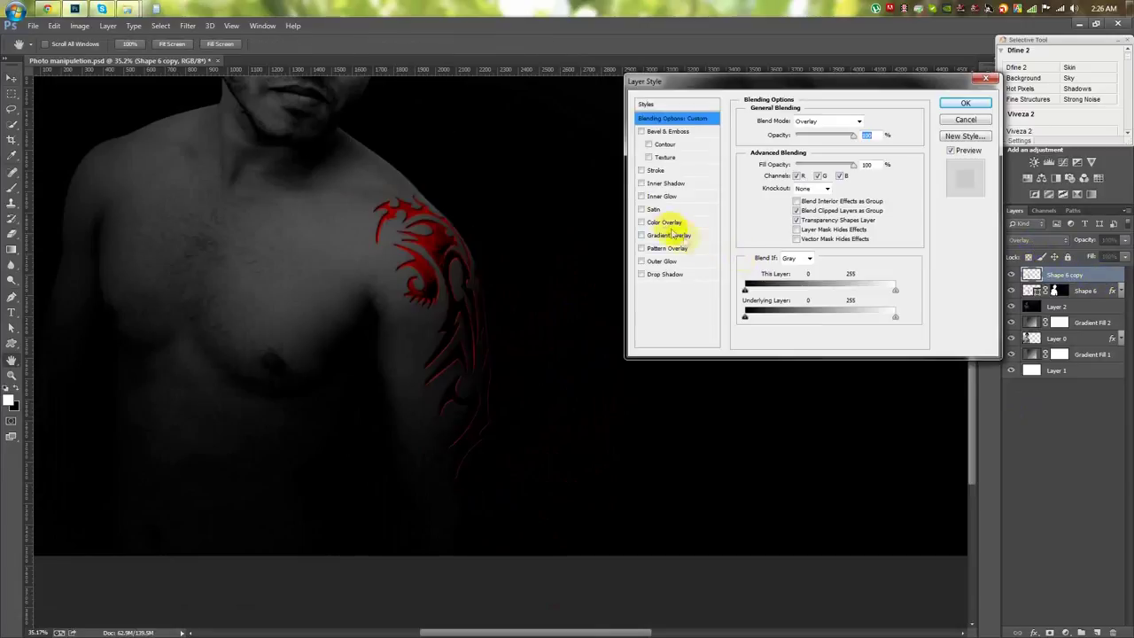
Enable Outer Glow on the tattoo copy with a dark red sampled from the tattoo
{"action": "left_click", "coordinate": [662, 261]}
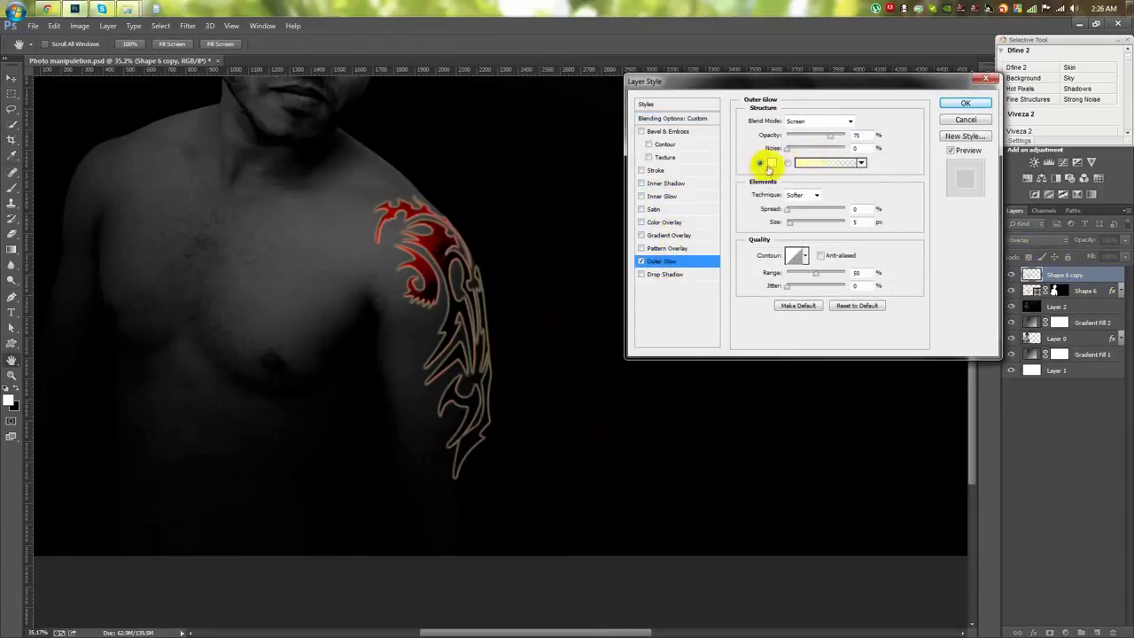
{"action": "left_click", "coordinate": [759, 165]}
{"action": "left_click", "coordinate": [440, 241]}
{"action": "left_click", "coordinate": [840, 134]}
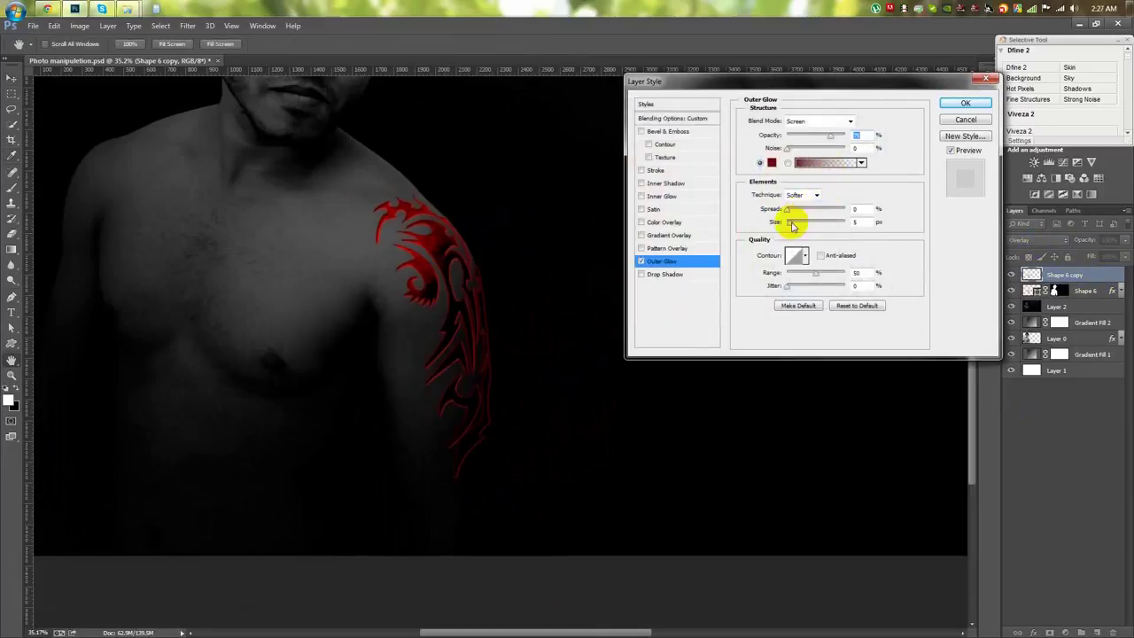
Set the outer glow to Screen blending with a 35 px size and apply it
{"action": "left_click", "coordinate": [801, 120]}
{"action": "left_click", "coordinate": [808, 275]}
{"action": "left_click_drag", "start_coordinate": [793, 225], "coordinate": [803, 227]}
{"action": "left_click", "coordinate": [816, 123]}
{"action": "key", "text": "Down"}
{"action": "key", "text": "Down"}
{"action": "key", "text": "Down"}
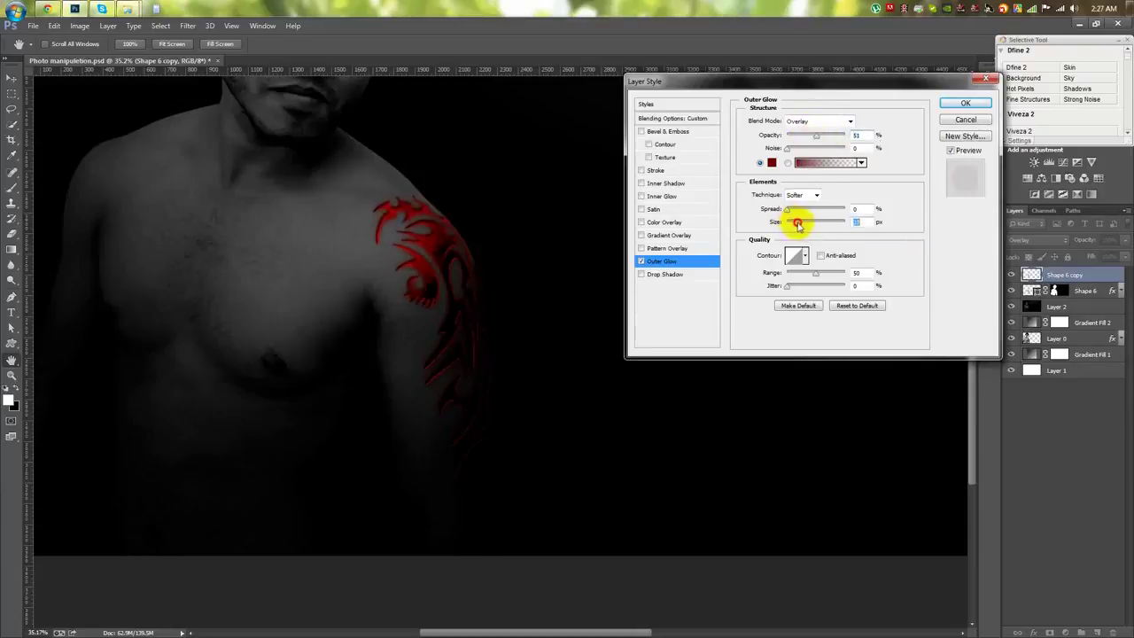
{"action": "left_click", "coordinate": [816, 121]}
{"action": "left_click", "coordinate": [803, 212]}
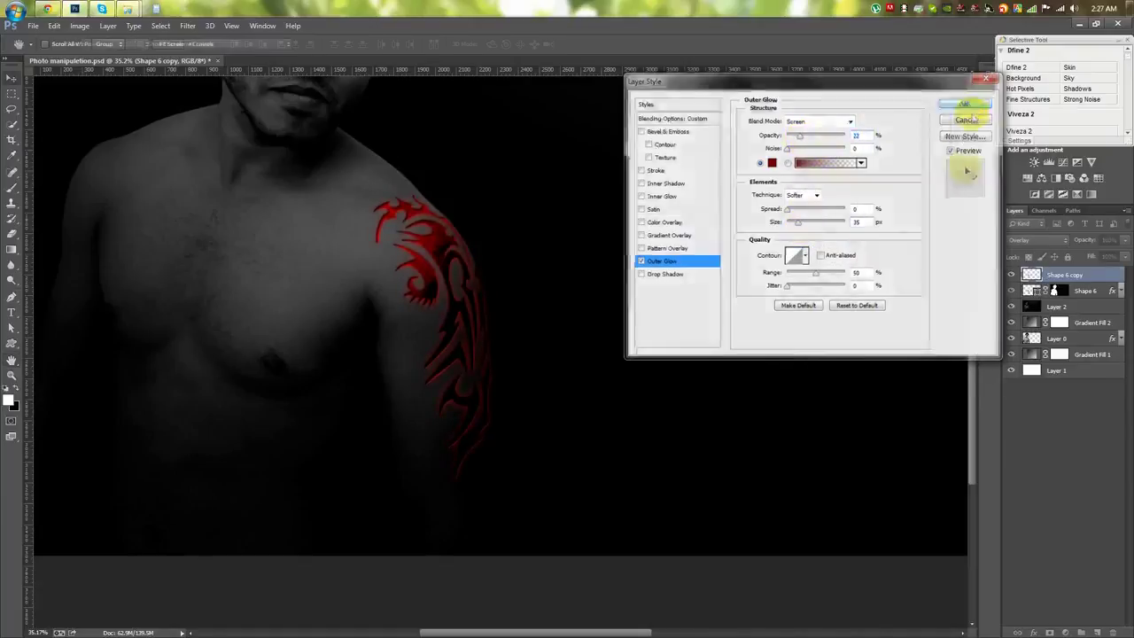
{"action": "left_click", "coordinate": [965, 103]}
{"action": "left_click", "coordinate": [1089, 291]}
{"action": "scroll", "coordinate": [529, 293], "scroll_direction": "up", "scroll_amount": 2}
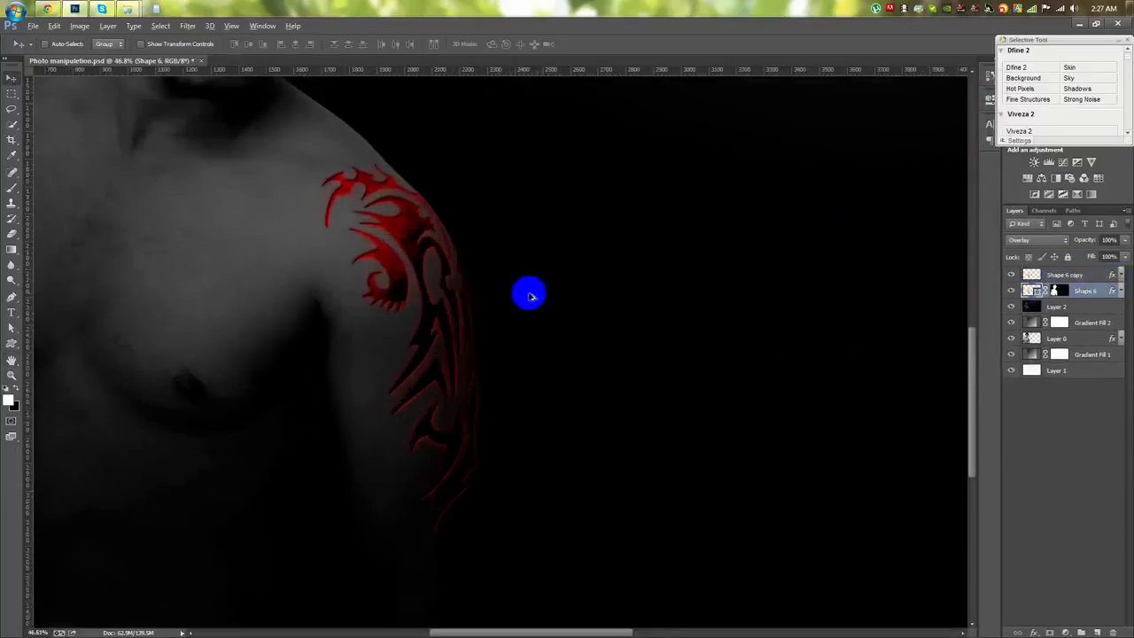
Change the base Shape 6 tattoo's fill colour to a red hue
{"action": "scroll", "coordinate": [528, 293], "scroll_direction": "down", "scroll_amount": 1}
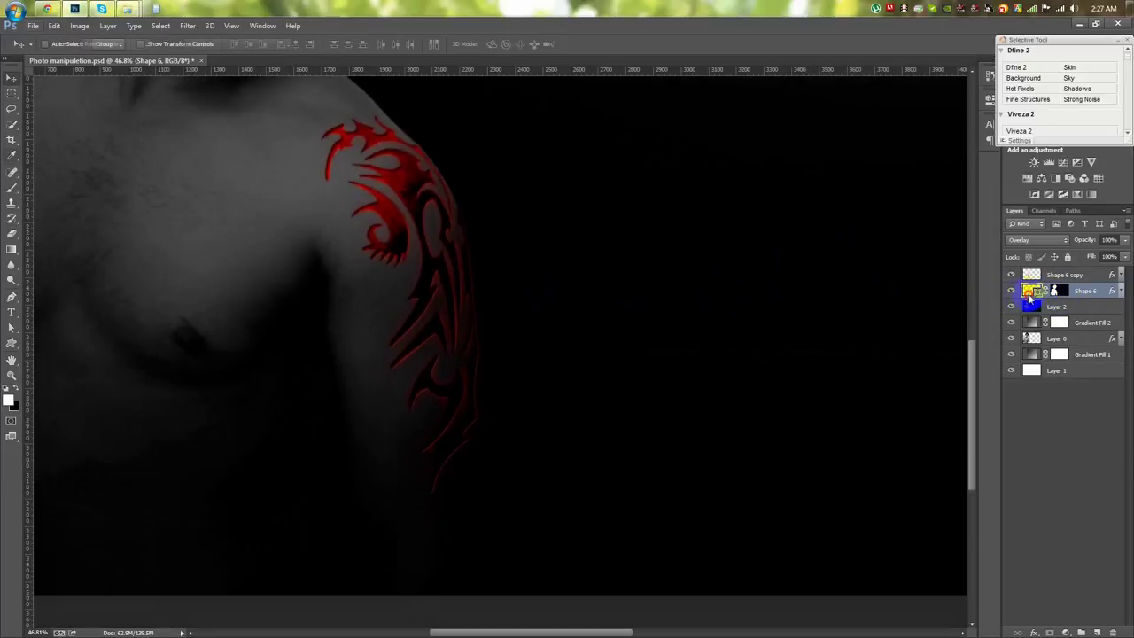
{"action": "double_click", "coordinate": [1031, 292]}
{"action": "left_click", "coordinate": [645, 139]}
{"action": "left_click", "coordinate": [732, 139]}
{"action": "mouse_move", "coordinate": [747, 280]}
{"action": "left_mouse_down"}
{"action": "mouse_move", "coordinate": [747, 270]}
{"action": "mouse_move", "coordinate": [746, 280]}
{"action": "left_mouse_up"}
{"action": "left_click", "coordinate": [850, 133]}
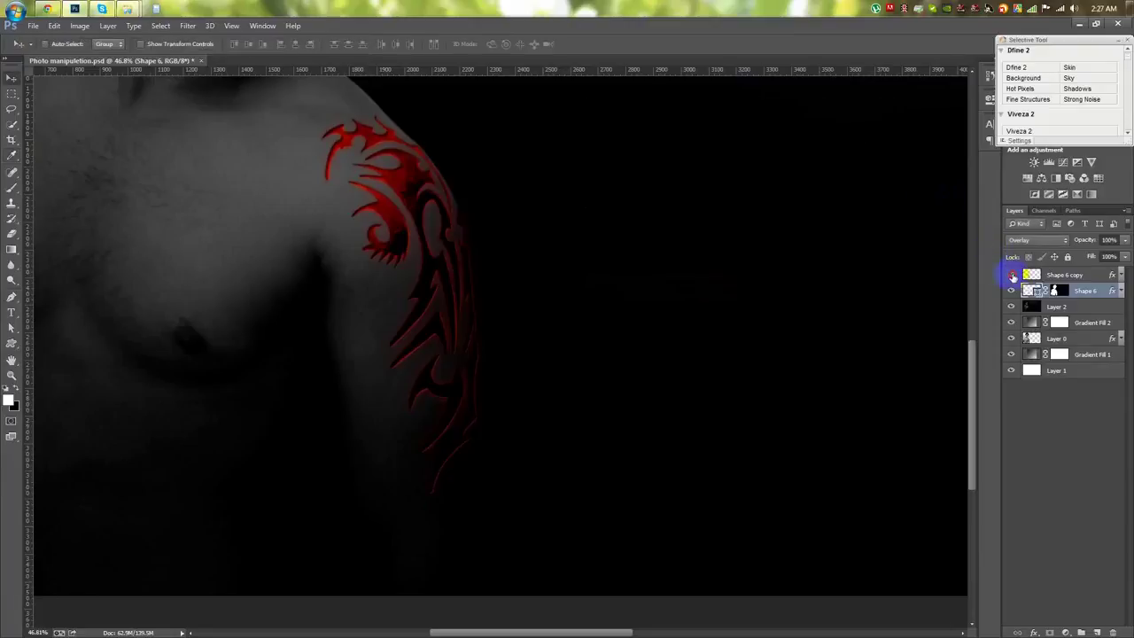
{"action": "double_click", "coordinate": [1030, 291]}
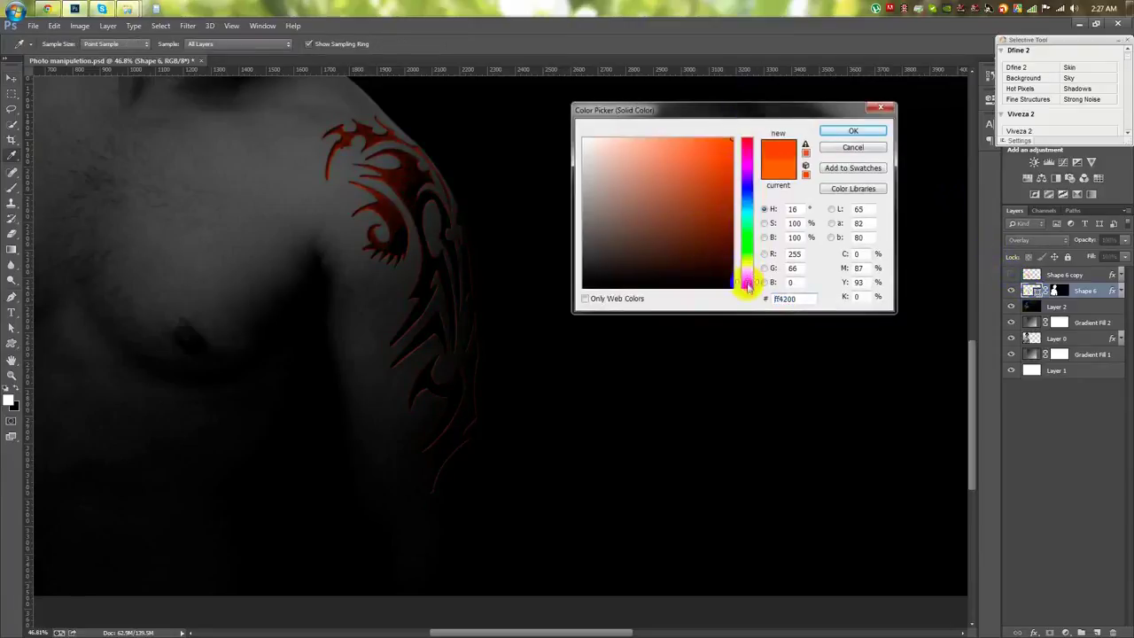
{"action": "left_click", "coordinate": [746, 288]}
{"action": "left_click", "coordinate": [854, 130]}
Duplicate Shape 6 copy to create Shape 6 copy 2
{"action": "left_click", "coordinate": [1032, 275]}
{"action": "scroll", "coordinate": [584, 224], "scroll_direction": "down", "scroll_amount": 3}
{"action": "scroll", "coordinate": [242, 374], "scroll_direction": "up", "scroll_amount": 3}
{"action": "scroll", "coordinate": [481, 260], "scroll_direction": "up", "scroll_amount": 2}
{"action": "scroll", "coordinate": [379, 347], "scroll_direction": "down", "scroll_amount": 5}
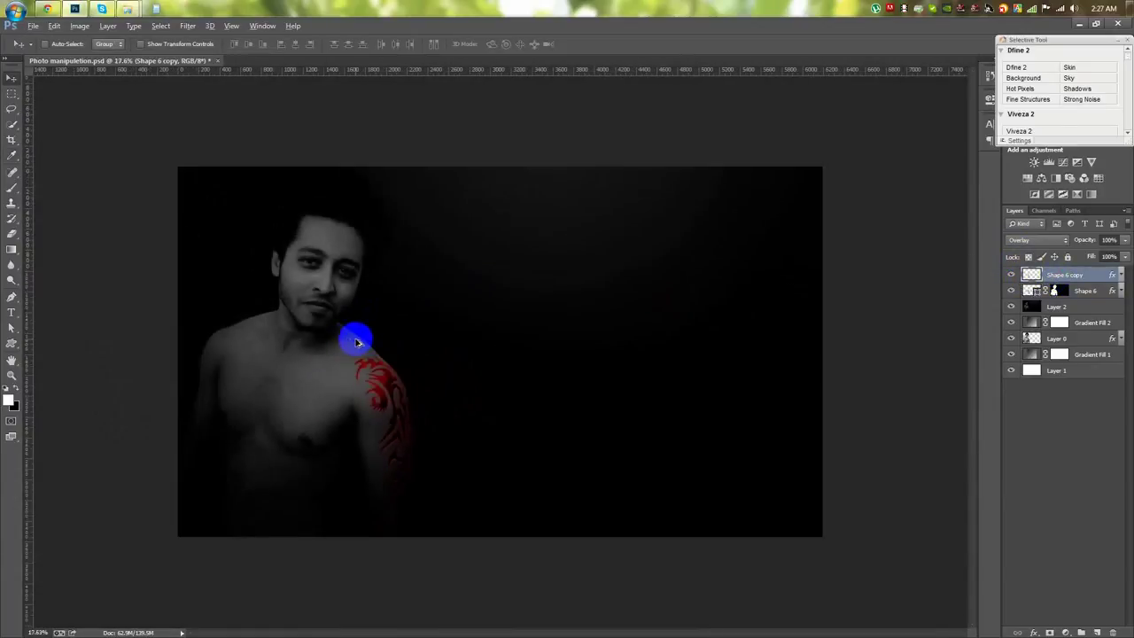
{"action": "scroll", "coordinate": [357, 342], "scroll_direction": "up", "scroll_amount": 2}
{"action": "key", "text": "ctrl+j"}
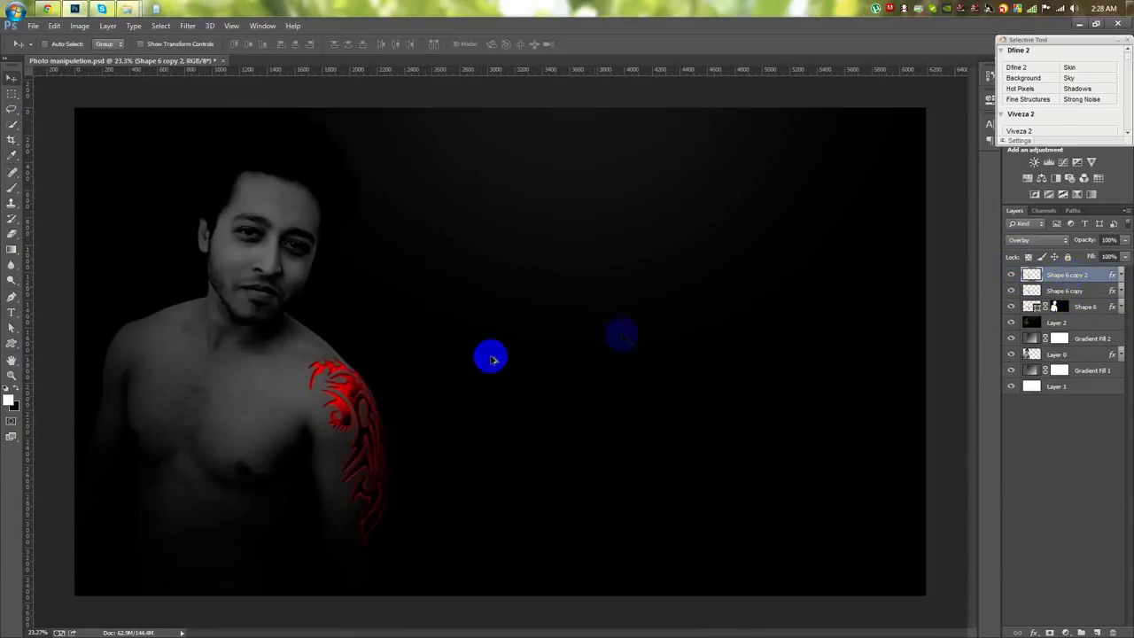
Brighten Shape 6 copy 2 by lifting the RGB curve in Curves
{"action": "scroll", "coordinate": [620, 329], "scroll_direction": "up", "scroll_amount": 2}
{"action": "left_click", "coordinate": [188, 25]}
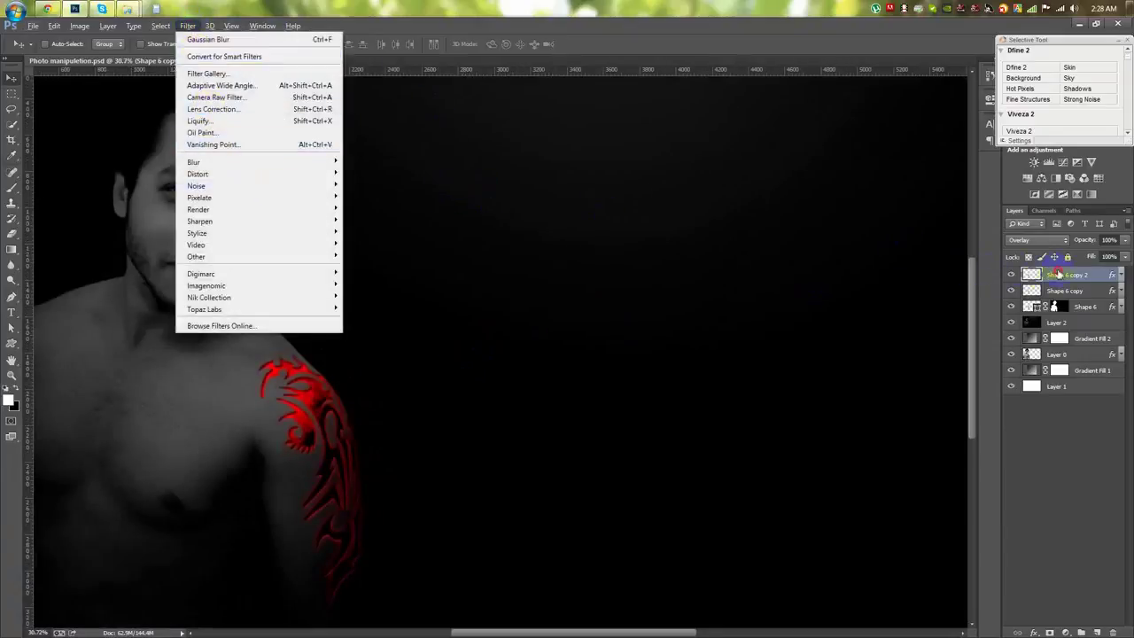
{"action": "key", "text": "Escape"}
{"action": "key", "text": "ctrl+m"}
{"action": "mouse_move", "coordinate": [871, 195]}
{"action": "left_mouse_down"}
{"action": "mouse_move", "coordinate": [867, 178]}
{"action": "mouse_move", "coordinate": [827, 163]}
{"action": "mouse_move", "coordinate": [800, 268]}
{"action": "mouse_move", "coordinate": [762, 182]}
{"action": "mouse_move", "coordinate": [824, 169]}
{"action": "mouse_move", "coordinate": [821, 150]}
{"action": "left_mouse_up"}
{"action": "left_click", "coordinate": [999, 85]}
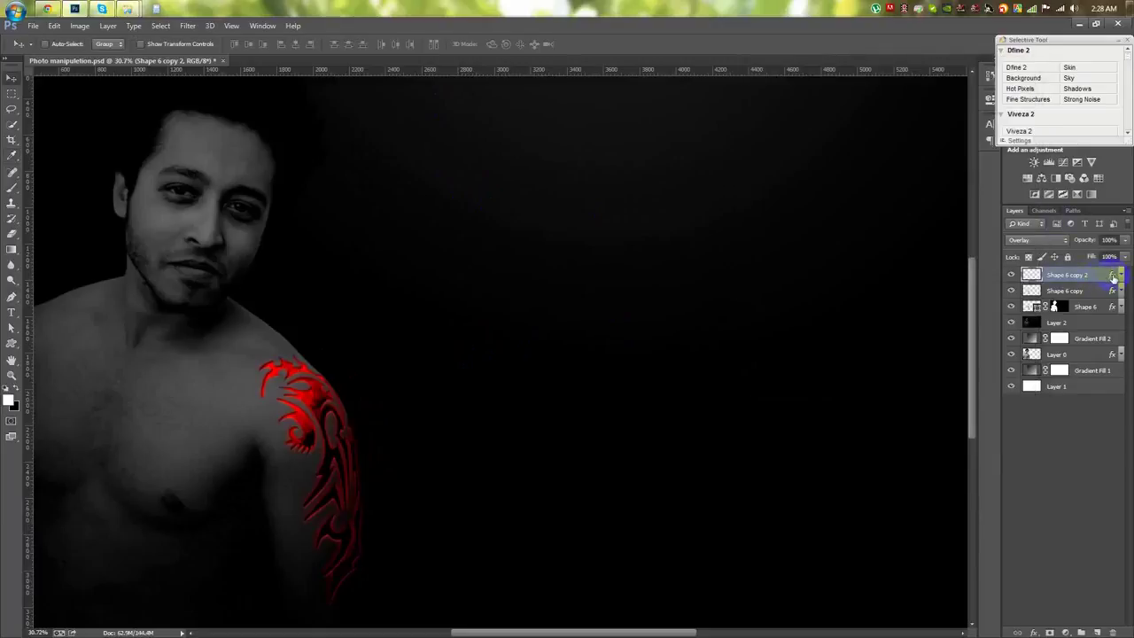
Cycle through the copy's blend modes and set it to Divide
{"action": "left_click", "coordinate": [1038, 241]}
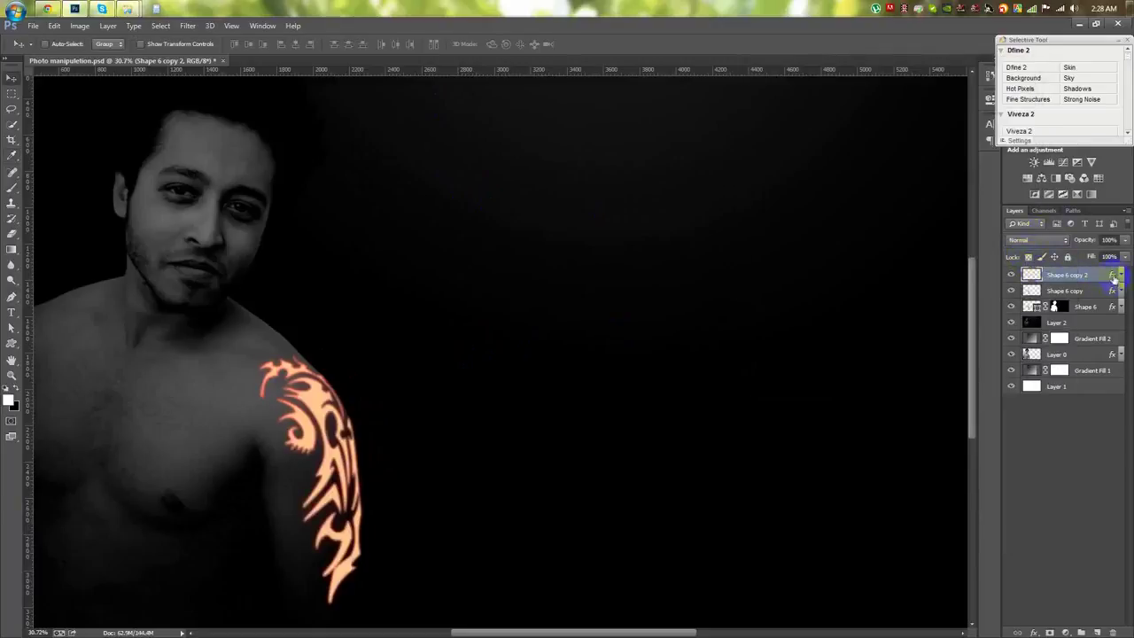
{"action": "left_click", "coordinate": [1038, 244]}
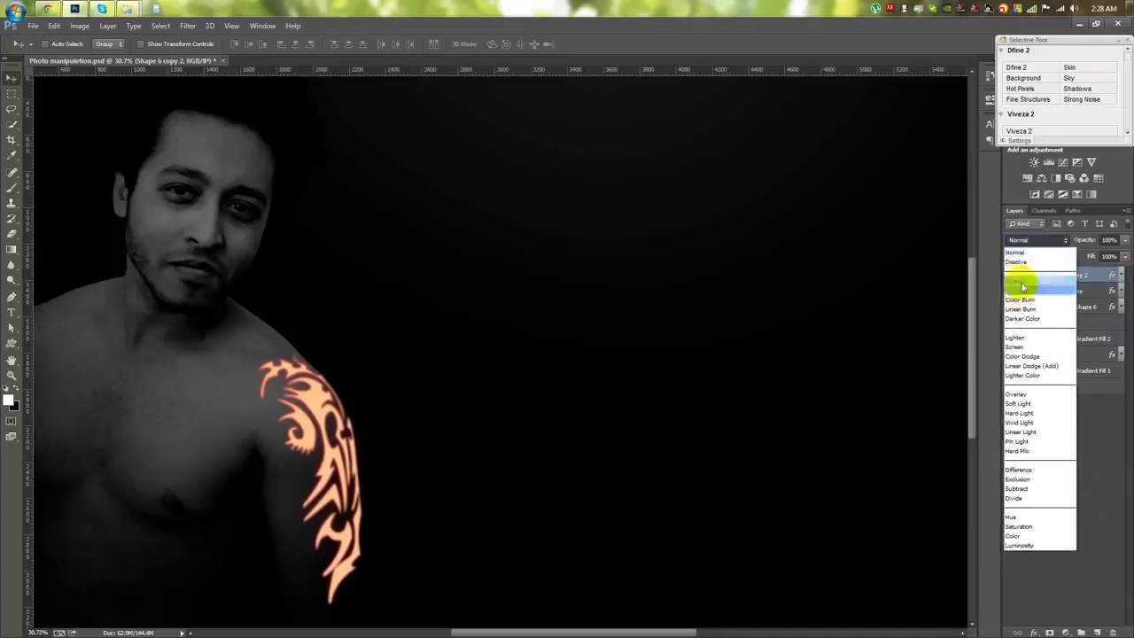
{"action": "left_click", "coordinate": [1019, 265]}
{"action": "scroll", "coordinate": [1021, 246], "scroll_direction": "down", "scroll_amount": 2}
{"action": "scroll", "coordinate": [1021, 246], "scroll_direction": "down", "scroll_amount": 2}
{"action": "scroll", "coordinate": [1021, 246], "scroll_direction": "down", "scroll_amount": 2}
{"action": "scroll", "coordinate": [1021, 246], "scroll_direction": "down", "scroll_amount": 2}
{"action": "scroll", "coordinate": [1018, 244], "scroll_direction": "down", "scroll_amount": 2}
{"action": "scroll", "coordinate": [1019, 244], "scroll_direction": "down", "scroll_amount": 1}
{"action": "scroll", "coordinate": [1019, 244], "scroll_direction": "down", "scroll_amount": 2}
{"action": "scroll", "coordinate": [1019, 244], "scroll_direction": "down", "scroll_amount": 2}
{"action": "scroll", "coordinate": [1019, 245], "scroll_direction": "down", "scroll_amount": 2}
{"action": "scroll", "coordinate": [1019, 244], "scroll_direction": "up", "scroll_amount": 1}
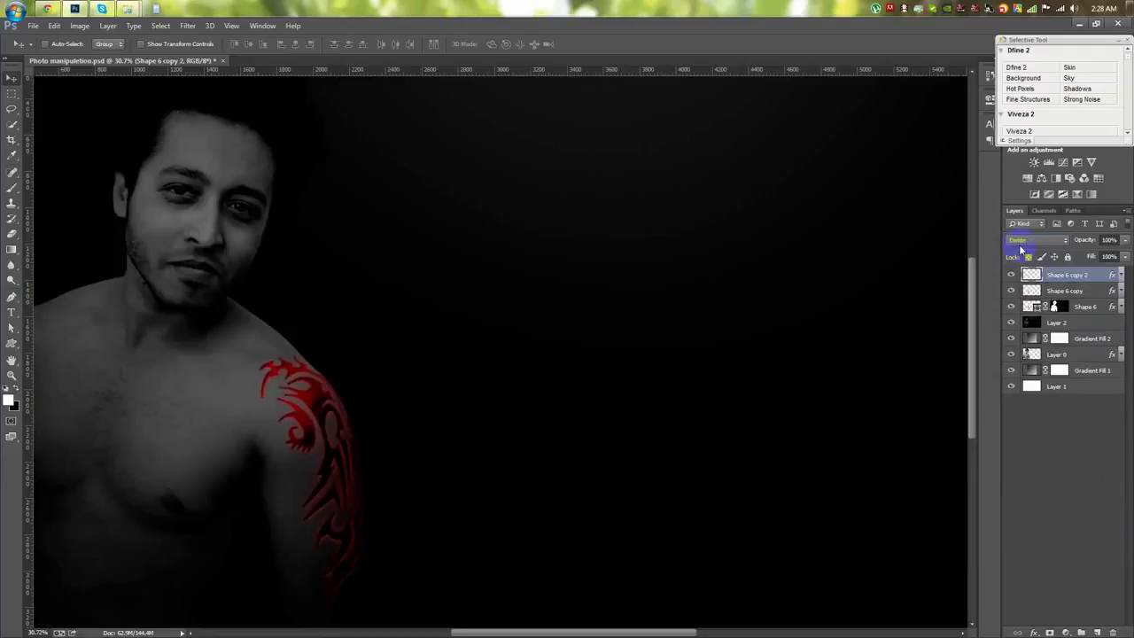
{"action": "scroll", "coordinate": [1019, 244], "scroll_direction": "down", "scroll_amount": 1}
Set the top tattoo copy's blend mode to Overlay
{"action": "left_click", "coordinate": [1019, 245]}
{"action": "left_click", "coordinate": [1010, 329]}
{"action": "scroll", "coordinate": [244, 441], "scroll_direction": "up", "scroll_amount": 1}
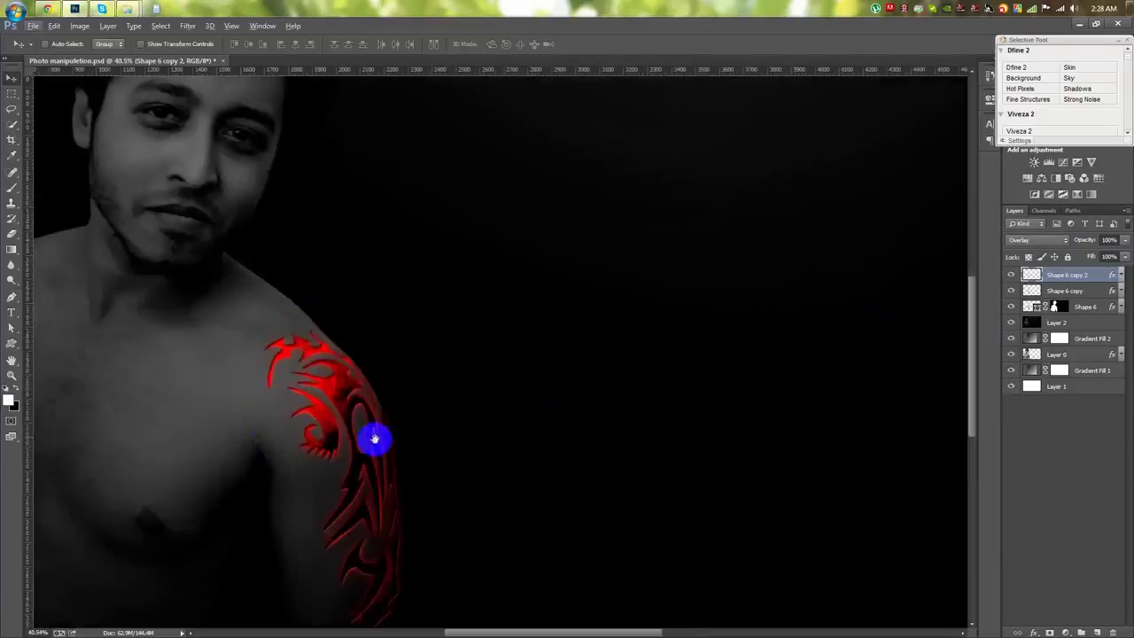
{"action": "scroll", "coordinate": [372, 441], "scroll_direction": "down", "scroll_amount": 2}
Group the three Shape 6 layers into Group 1 with a layer mask
{"action": "left_click", "coordinate": [1085, 307], "text": "shift"}
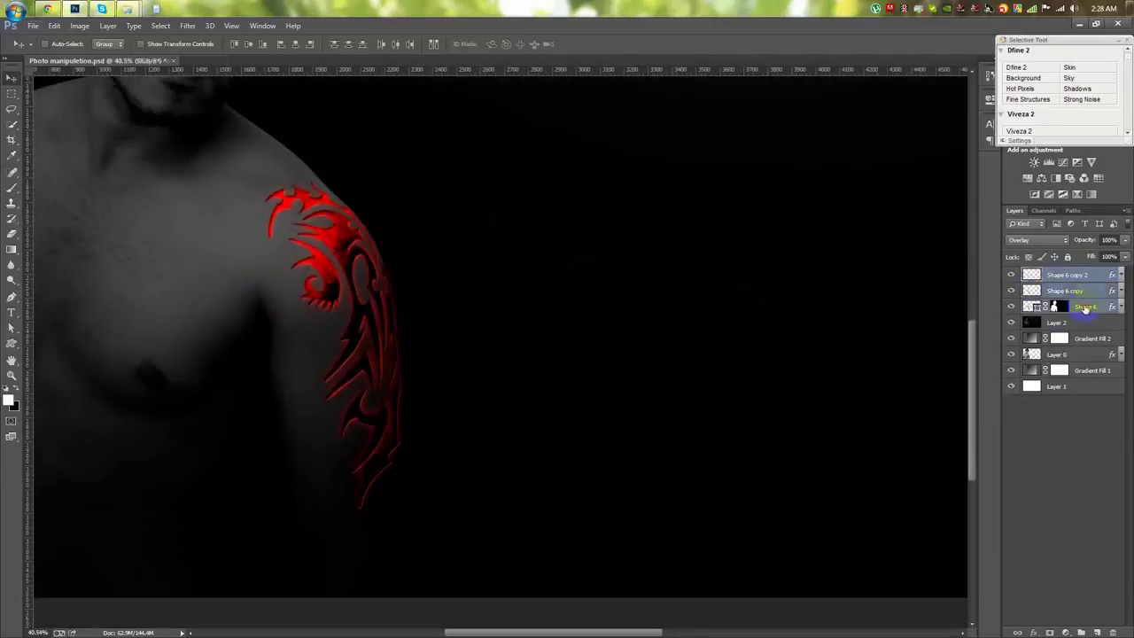
{"action": "key", "text": "ctrl+g"}
{"action": "left_click", "coordinate": [1064, 632]}
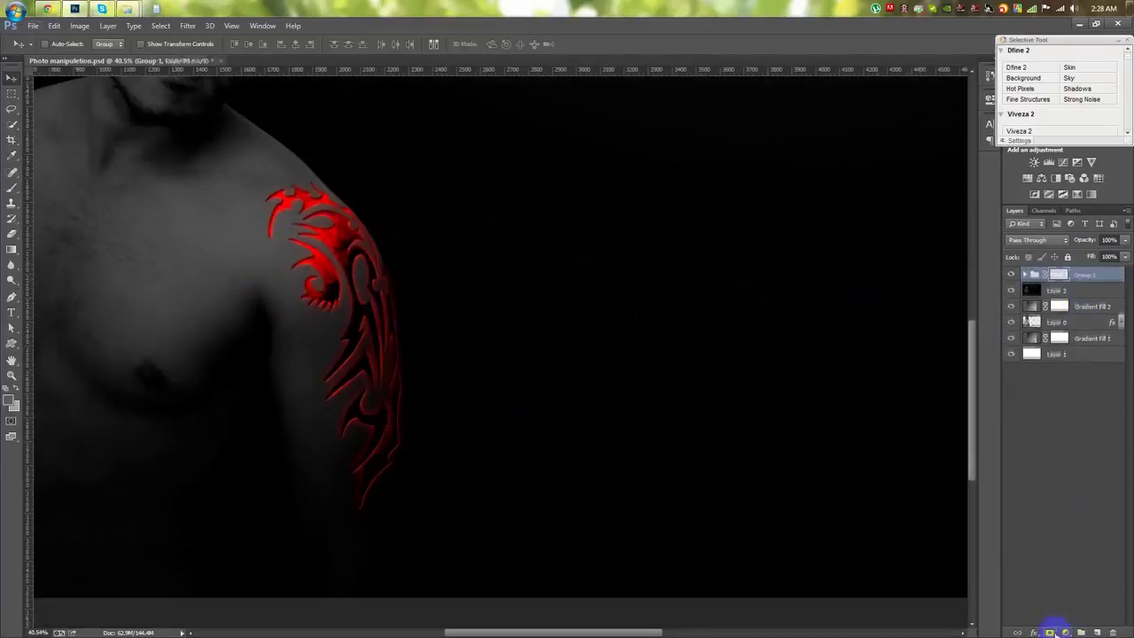
{"action": "left_click", "coordinate": [11, 249]}
Fade out the tattoo's lower end with a bottom-to-top gradient on the group mask
{"action": "left_click_drag", "start_coordinate": [403, 490], "coordinate": [324, 164]}
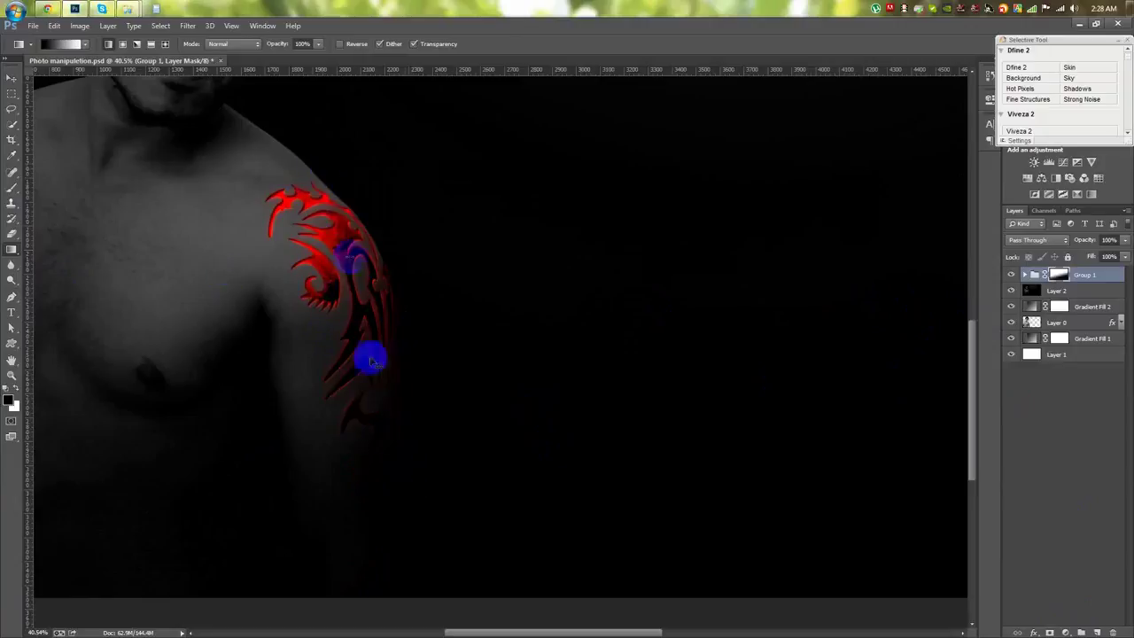
{"action": "left_click_drag", "start_coordinate": [393, 536], "coordinate": [383, 327]}
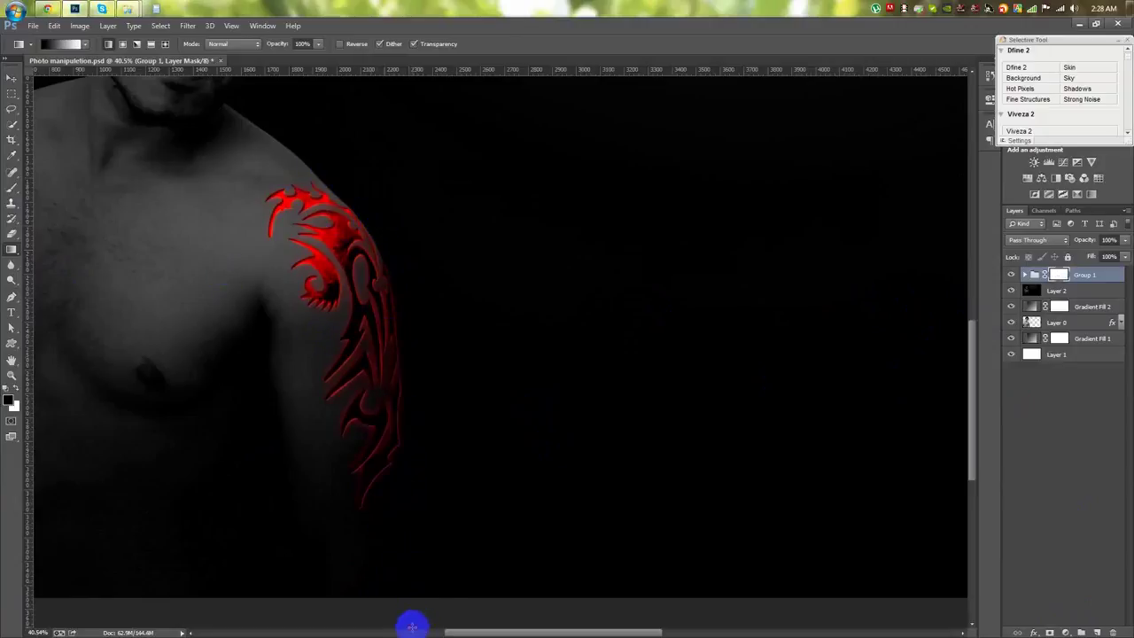
{"action": "left_click_drag", "start_coordinate": [412, 627], "coordinate": [373, 249]}
{"action": "key", "text": "ctrl+0"}
{"action": "left_click_drag", "start_coordinate": [379, 592], "coordinate": [372, 309]}
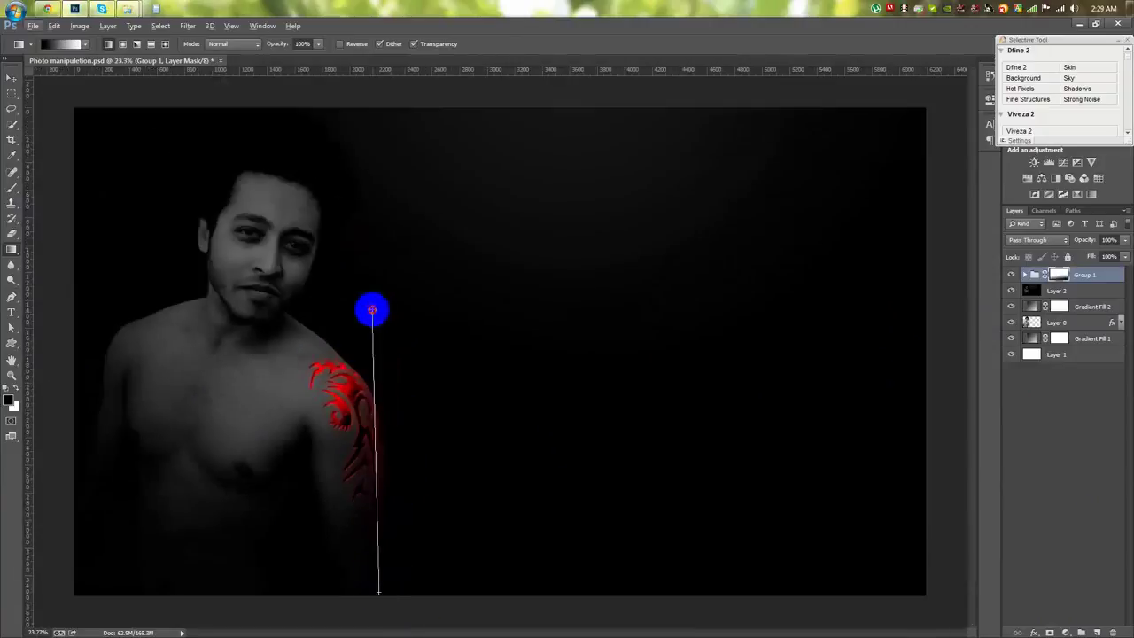
Save the document
{"action": "left_click", "coordinate": [13, 78]}
{"action": "scroll", "coordinate": [168, 174], "scroll_direction": "up", "scroll_amount": 2}
{"action": "scroll", "coordinate": [296, 246], "scroll_direction": "up", "scroll_amount": 2}
{"action": "scroll", "coordinate": [301, 256], "scroll_direction": "up", "scroll_amount": 2}
{"action": "key", "text": "ctrl+s"}
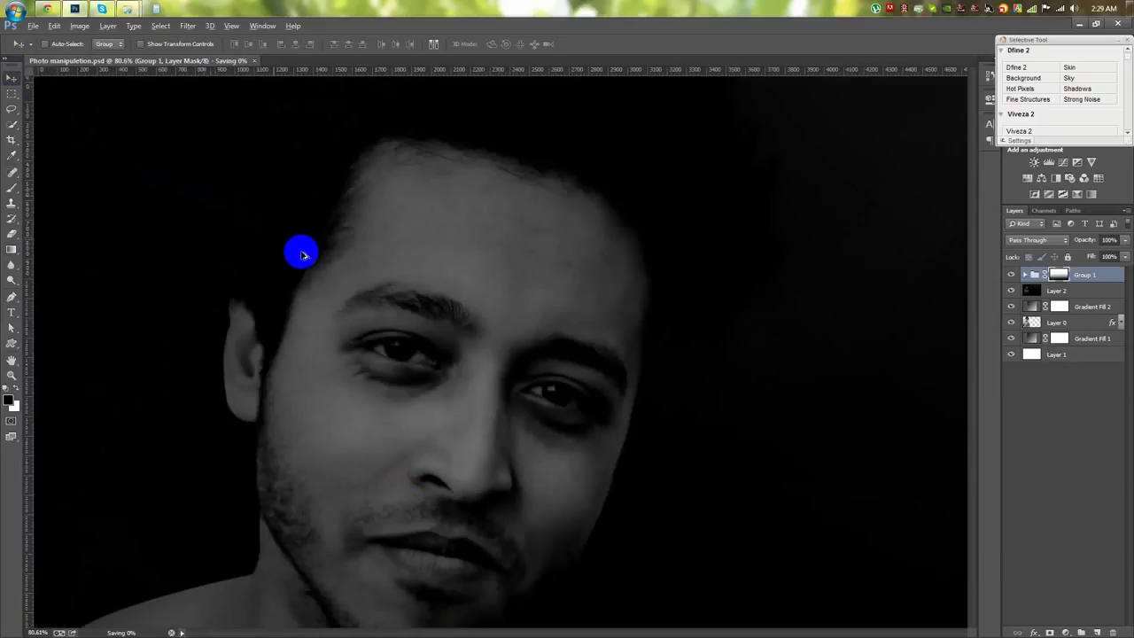
{"action": "scroll", "coordinate": [470, 451], "scroll_direction": "up", "scroll_amount": 2}
{"action": "scroll", "coordinate": [455, 299], "scroll_direction": "up", "scroll_amount": 1}
{"action": "scroll", "coordinate": [399, 324], "scroll_direction": "up", "scroll_amount": 2}
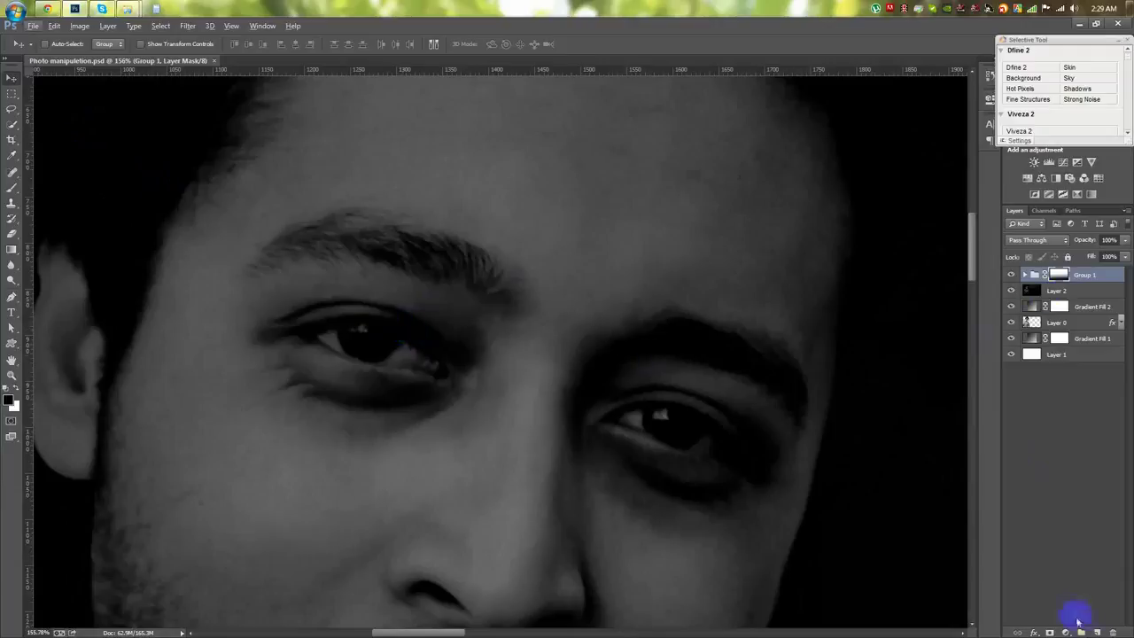
{"action": "left_click", "coordinate": [12, 299]}
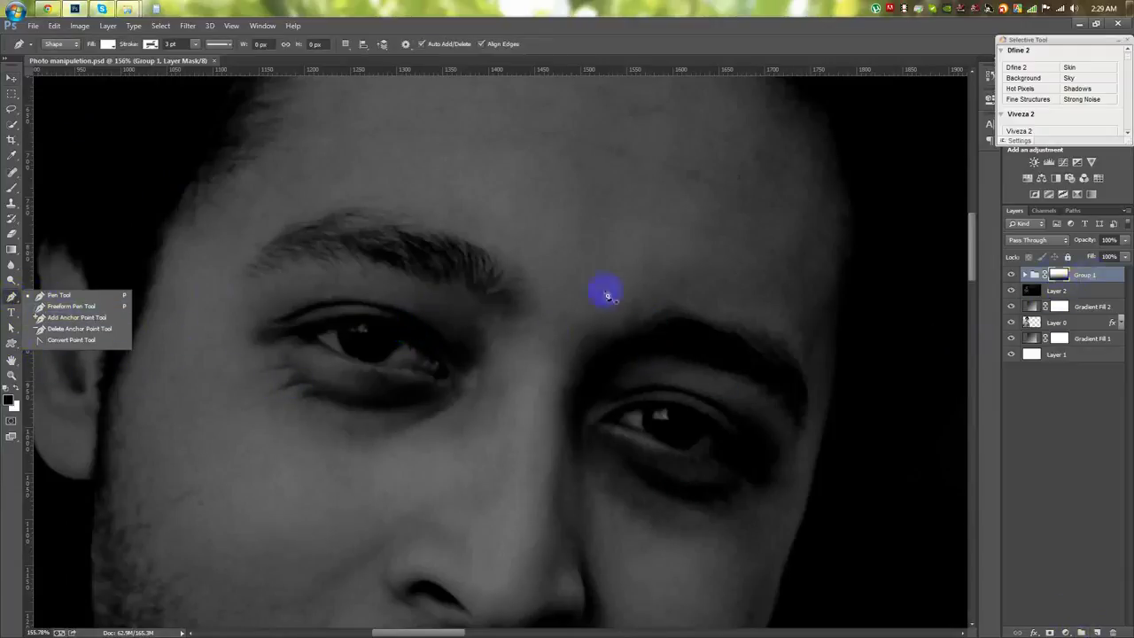
Add a red Solid Color fill layer blended in Color mode
{"action": "left_click", "coordinate": [1049, 631]}
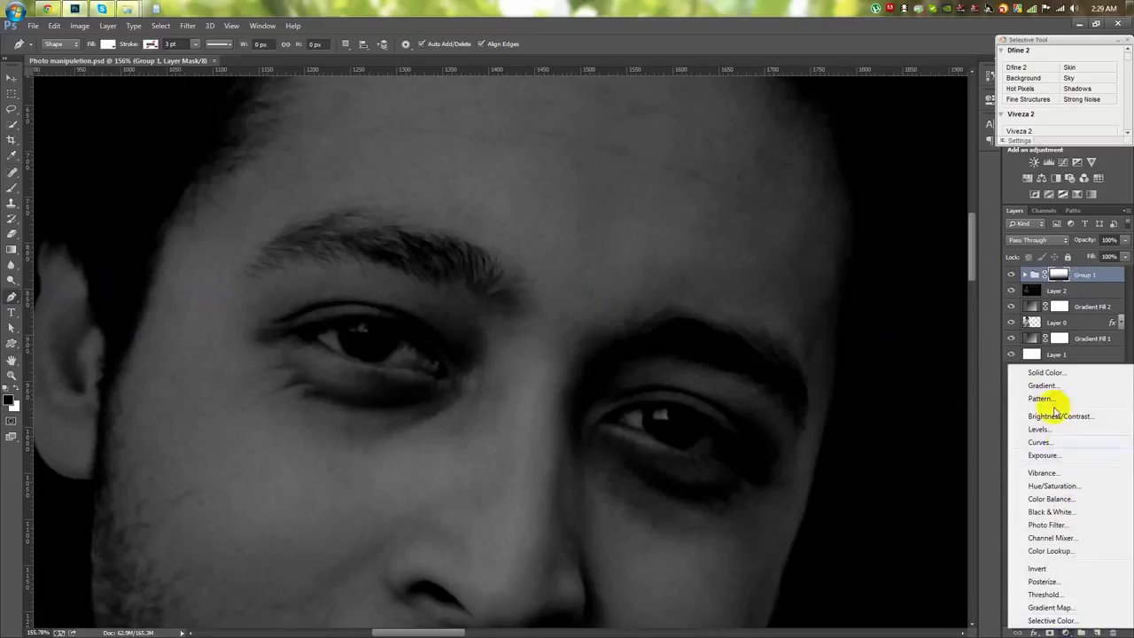
{"action": "left_click", "coordinate": [1050, 375]}
{"action": "left_click_drag", "start_coordinate": [684, 185], "coordinate": [733, 137]}
{"action": "left_click_drag", "start_coordinate": [742, 293], "coordinate": [747, 287]}
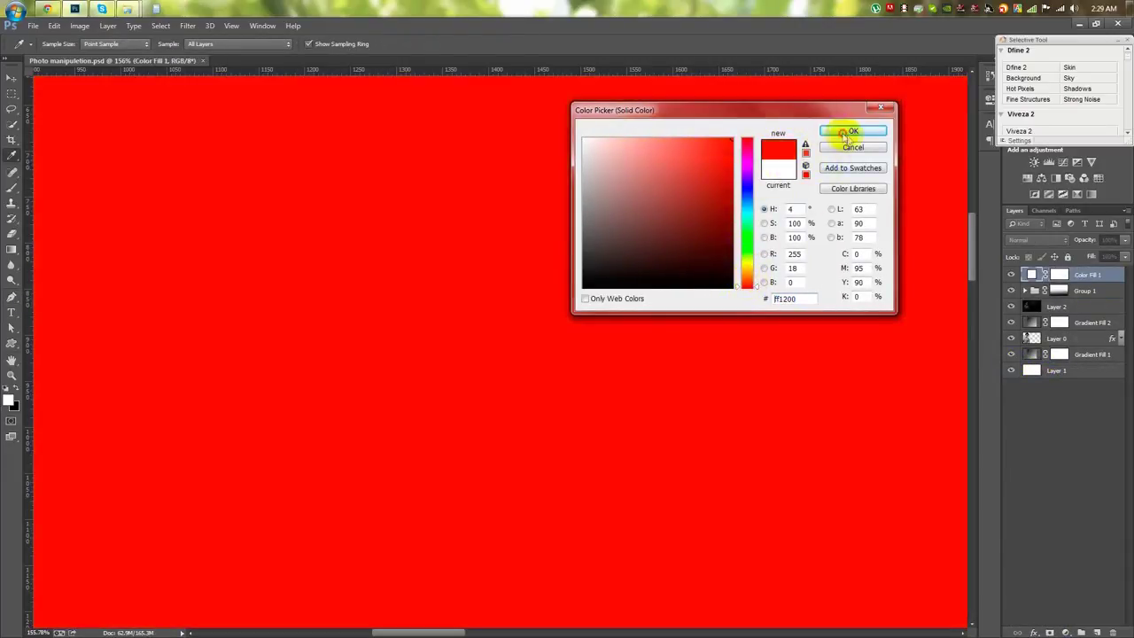
{"action": "left_click", "coordinate": [853, 130]}
{"action": "left_click", "coordinate": [1036, 240]}
{"action": "left_click", "coordinate": [1012, 536]}
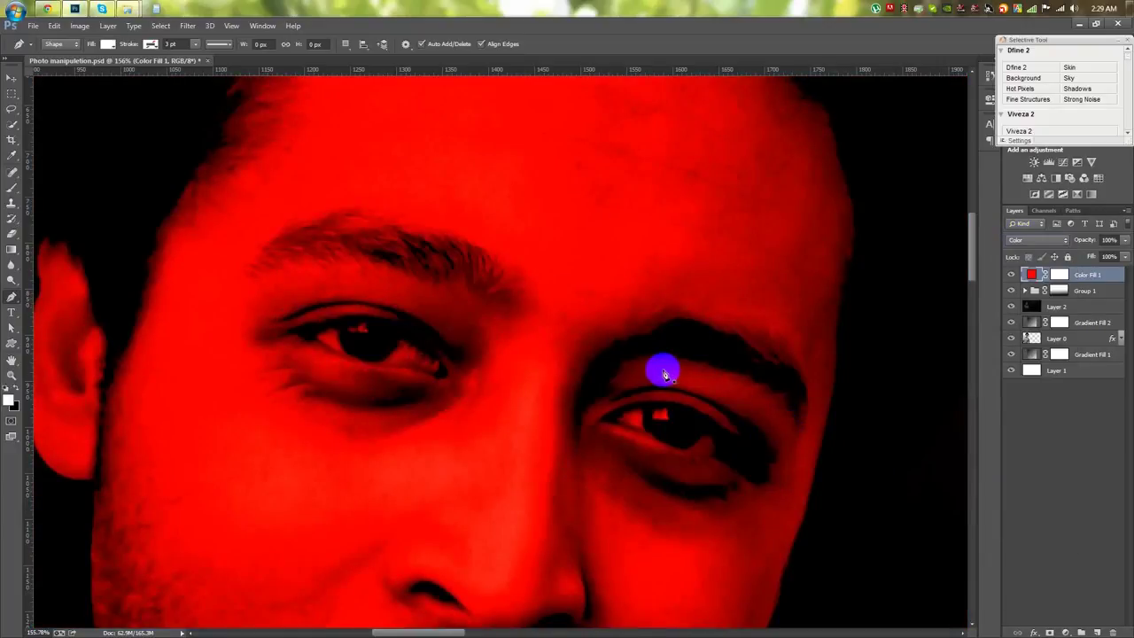
Undo the stray shape layer and invert the fill's mask to hide the red
{"action": "left_click", "coordinate": [660, 370]}
{"action": "scroll", "coordinate": [664, 390], "scroll_direction": "down", "scroll_amount": 3}
{"action": "scroll", "coordinate": [236, 240], "scroll_direction": "down", "scroll_amount": 2}
{"action": "scroll", "coordinate": [336, 228], "scroll_direction": "up", "scroll_amount": 3}
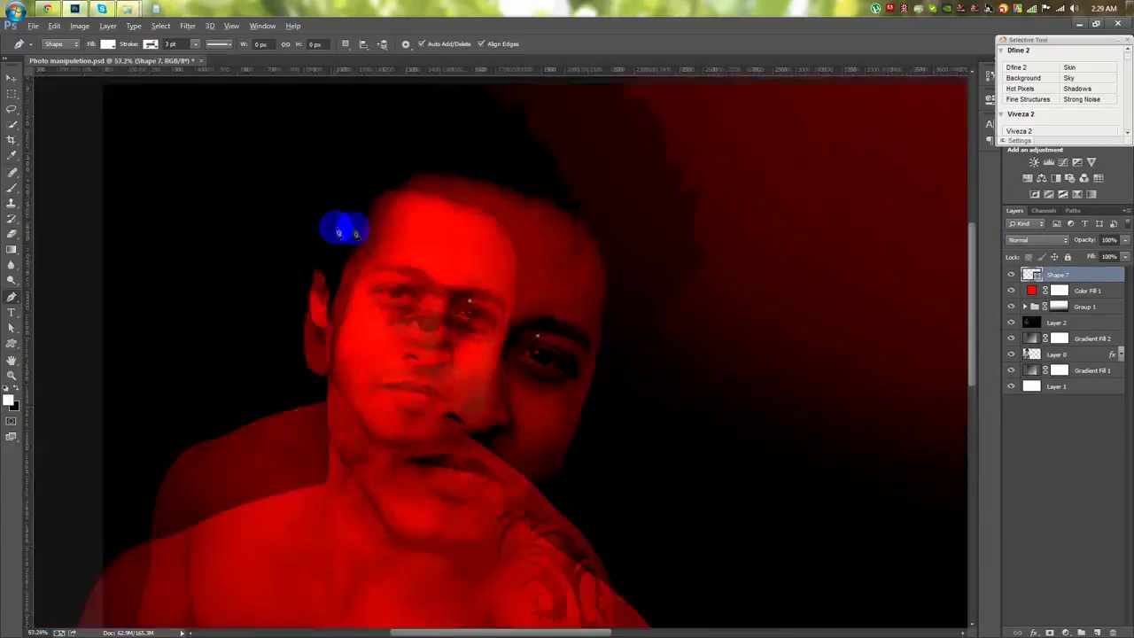
{"action": "scroll", "coordinate": [464, 263], "scroll_direction": "up", "scroll_amount": 2}
{"action": "key", "text": "ctrl+z"}
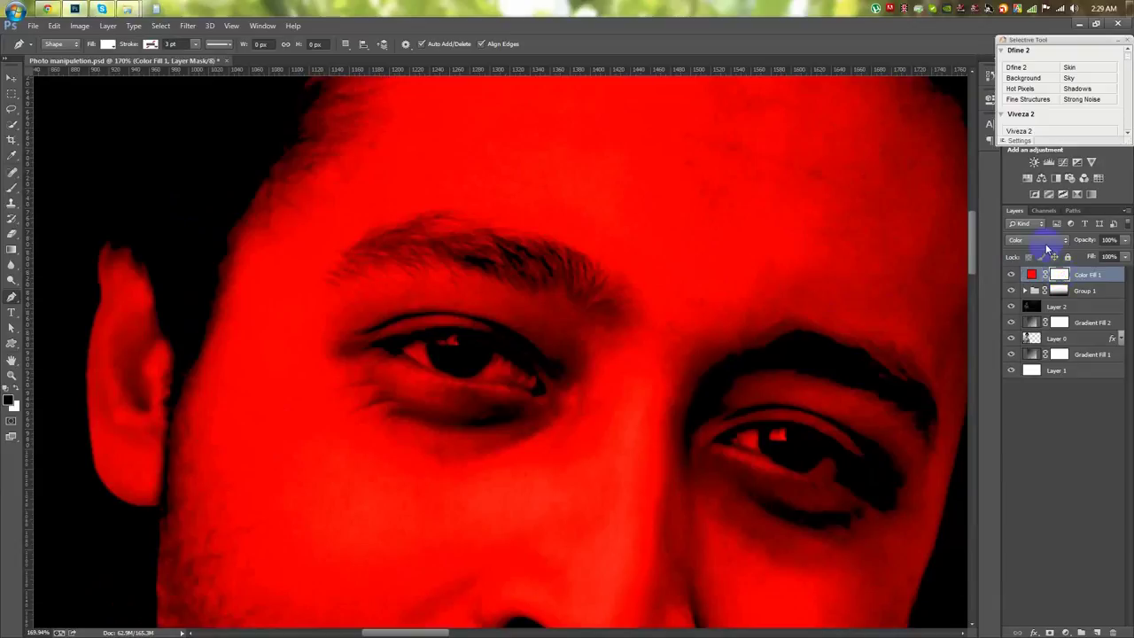
{"action": "key", "text": "ctrl+i"}
{"action": "key", "text": "b"}
{"action": "scroll", "coordinate": [398, 337], "scroll_direction": "up", "scroll_amount": 2}
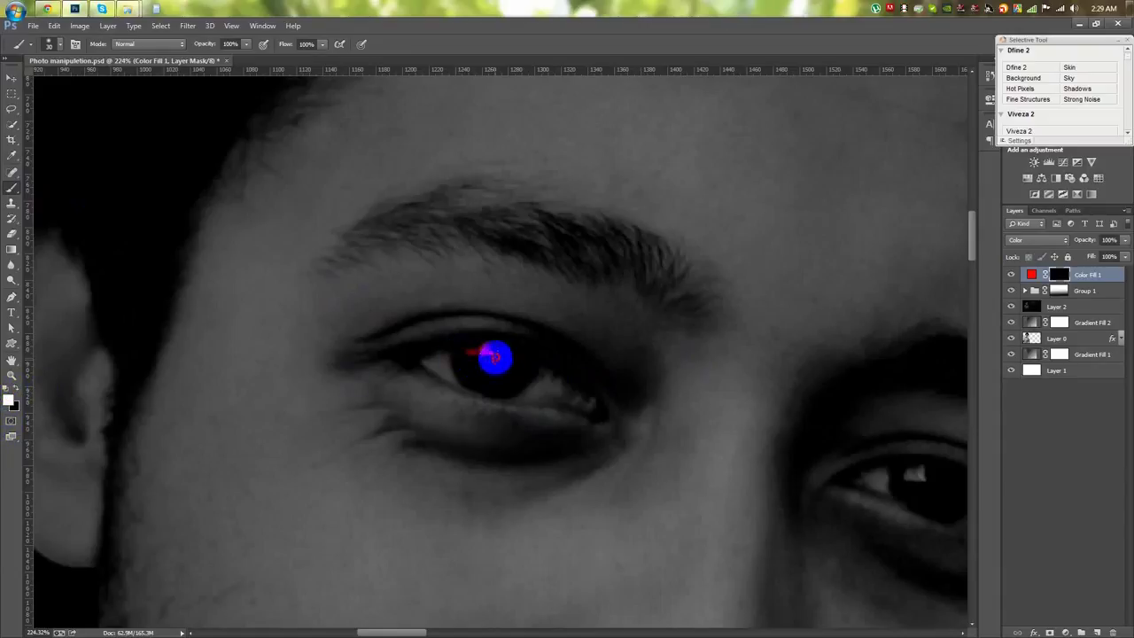
Paint red into both irises on the Color Fill 1 mask and set brush opacity to 8%
{"action": "scroll", "coordinate": [479, 364], "scroll_direction": "right", "scroll_amount": 5}
{"action": "scroll", "coordinate": [488, 368], "scroll_direction": "down", "scroll_amount": 1}
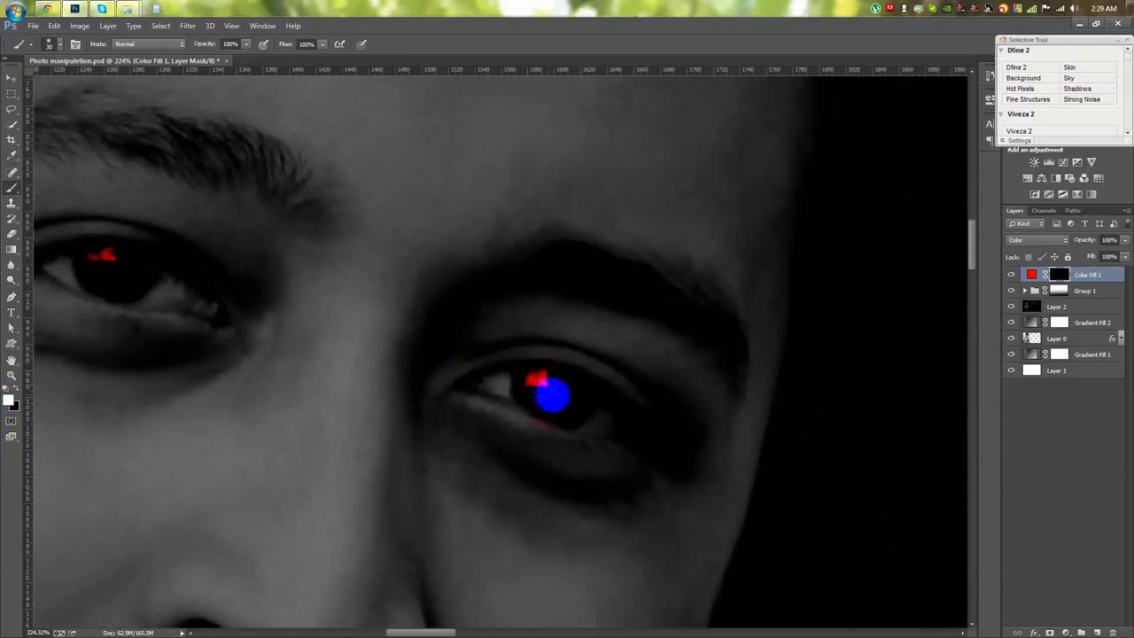
{"action": "scroll", "coordinate": [576, 408], "scroll_direction": "left", "scroll_amount": 2}
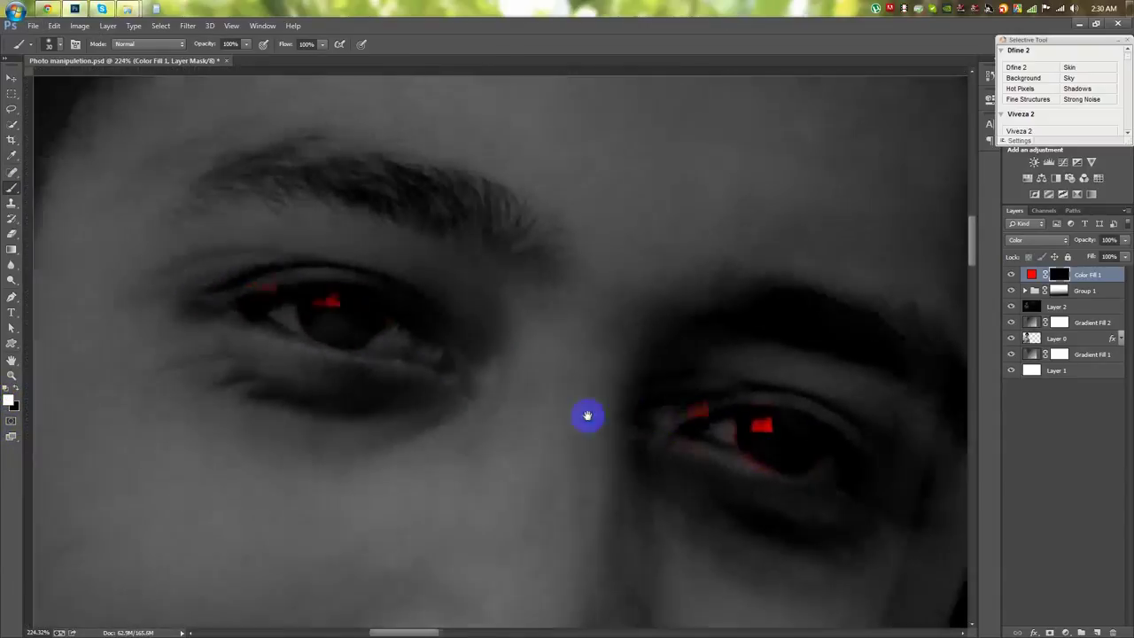
{"action": "scroll", "coordinate": [585, 414], "scroll_direction": "down", "scroll_amount": 2}
{"action": "scroll", "coordinate": [572, 415], "scroll_direction": "down", "scroll_amount": 5}
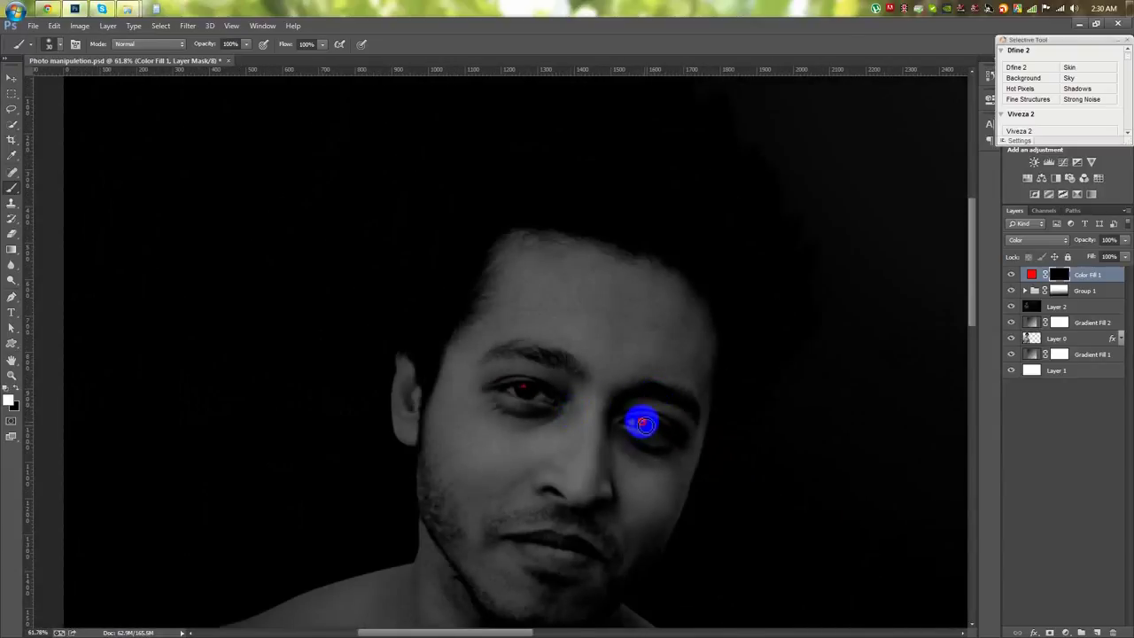
{"action": "scroll", "coordinate": [648, 426], "scroll_direction": "down", "scroll_amount": 5}
{"action": "scroll", "coordinate": [608, 349], "scroll_direction": "right", "scroll_amount": 2}
{"action": "scroll", "coordinate": [567, 328], "scroll_direction": "down", "scroll_amount": 1}
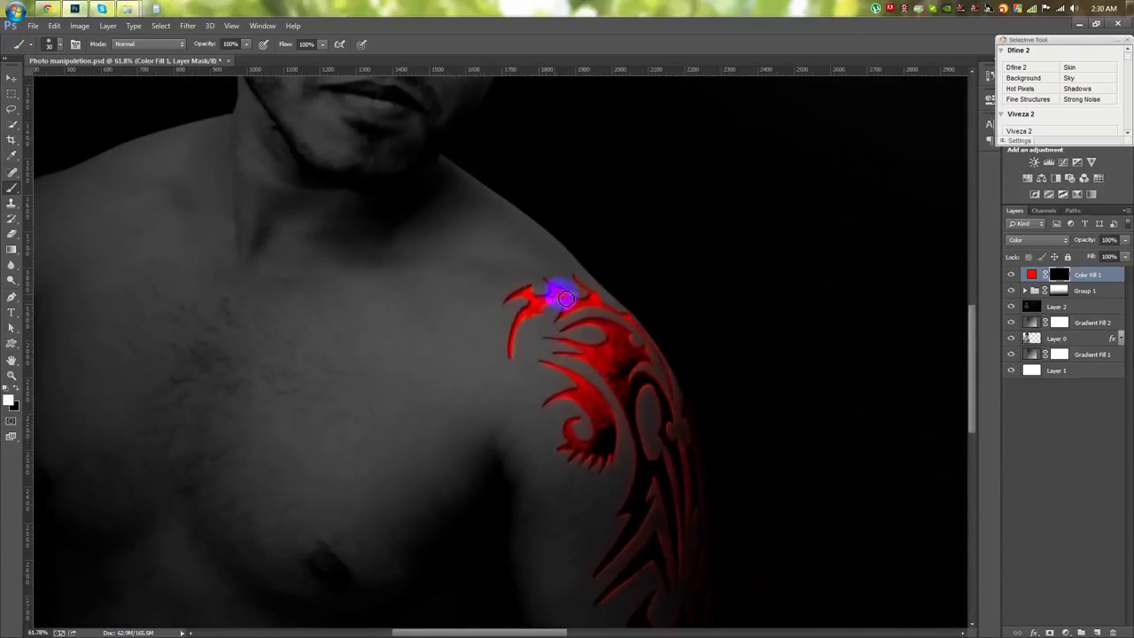
{"action": "type", "text": "8"}
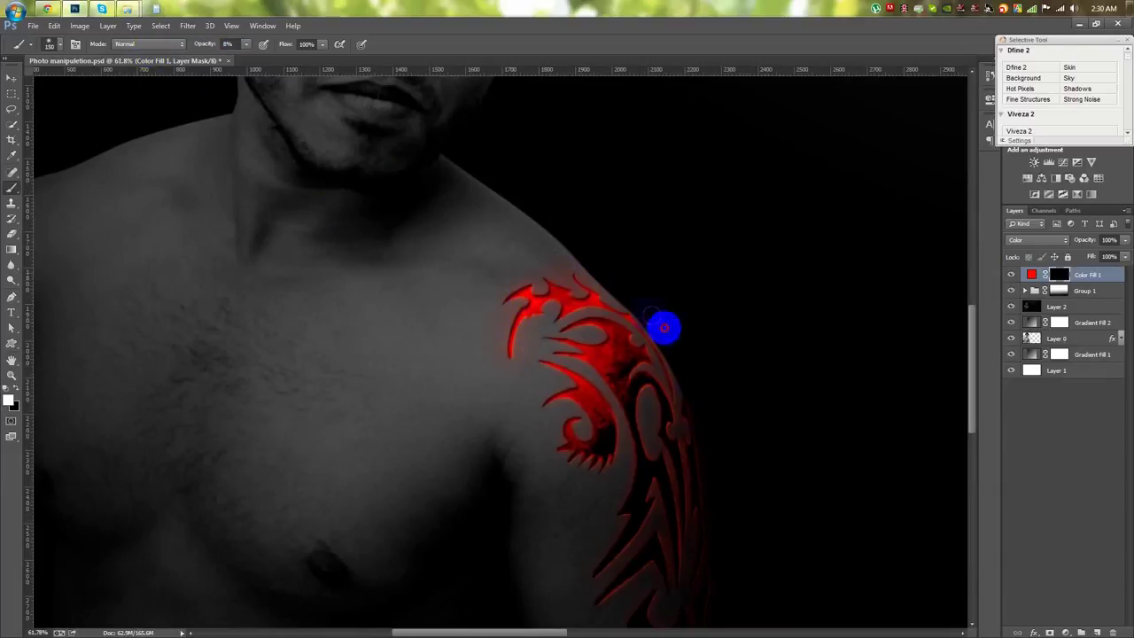
Paint a faint 8% red glow over the shoulder tattoo on the fill mask
{"action": "left_click_drag", "start_coordinate": [506, 304], "coordinate": [657, 494]}
{"action": "scroll", "coordinate": [642, 532], "scroll_direction": "down", "scroll_amount": 1}
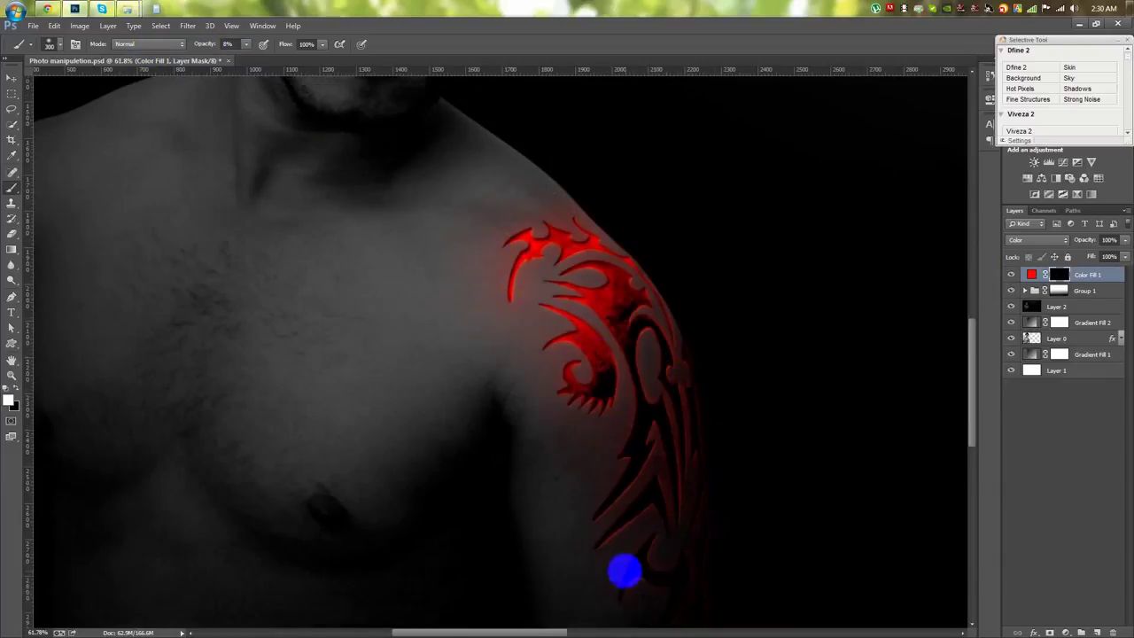
{"action": "scroll", "coordinate": [656, 611], "scroll_direction": "down", "scroll_amount": 2}
{"action": "scroll", "coordinate": [597, 526], "scroll_direction": "down", "scroll_amount": 2}
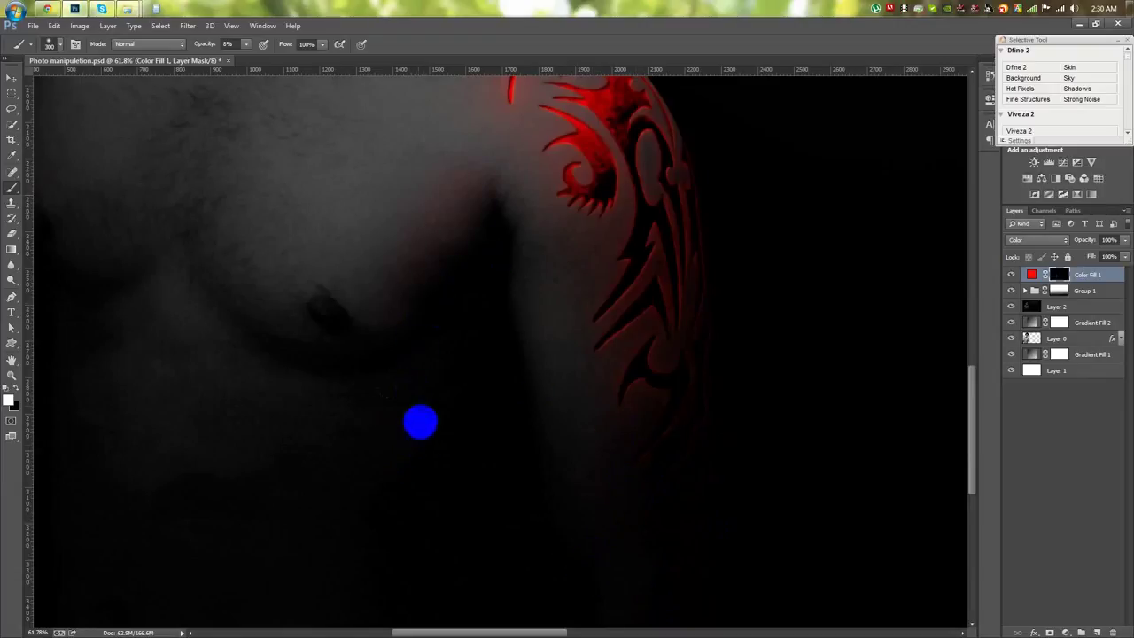
{"action": "scroll", "coordinate": [418, 431], "scroll_direction": "down", "scroll_amount": 2}
{"action": "scroll", "coordinate": [489, 228], "scroll_direction": "down", "scroll_amount": 2}
{"action": "scroll", "coordinate": [552, 346], "scroll_direction": "down", "scroll_amount": 2}
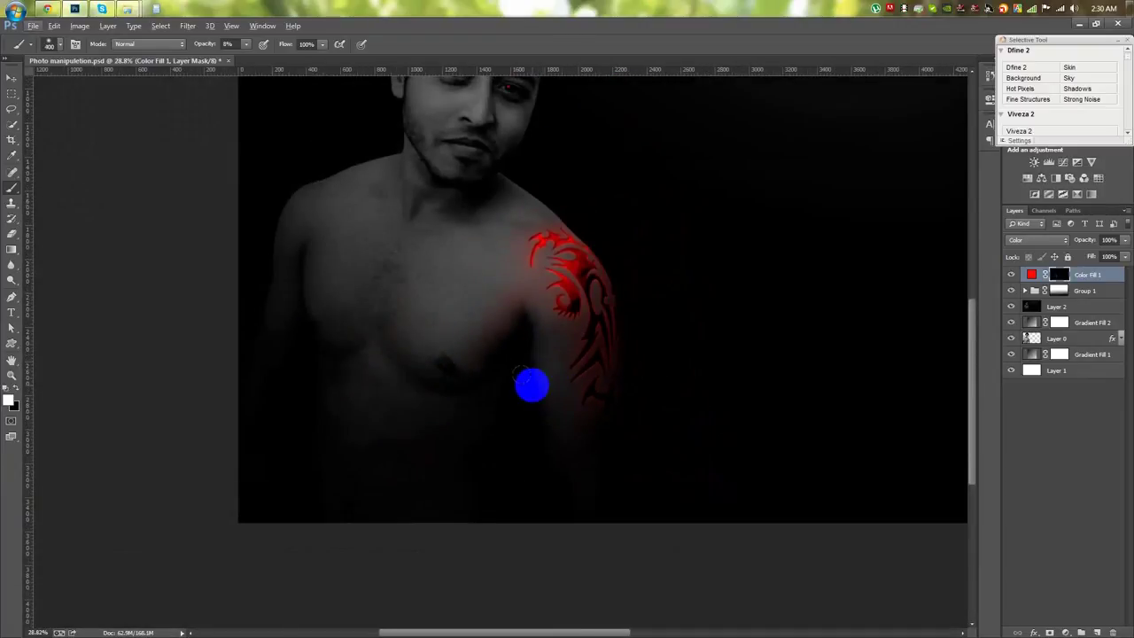
{"action": "scroll", "coordinate": [506, 171], "scroll_direction": "up", "scroll_amount": 1}
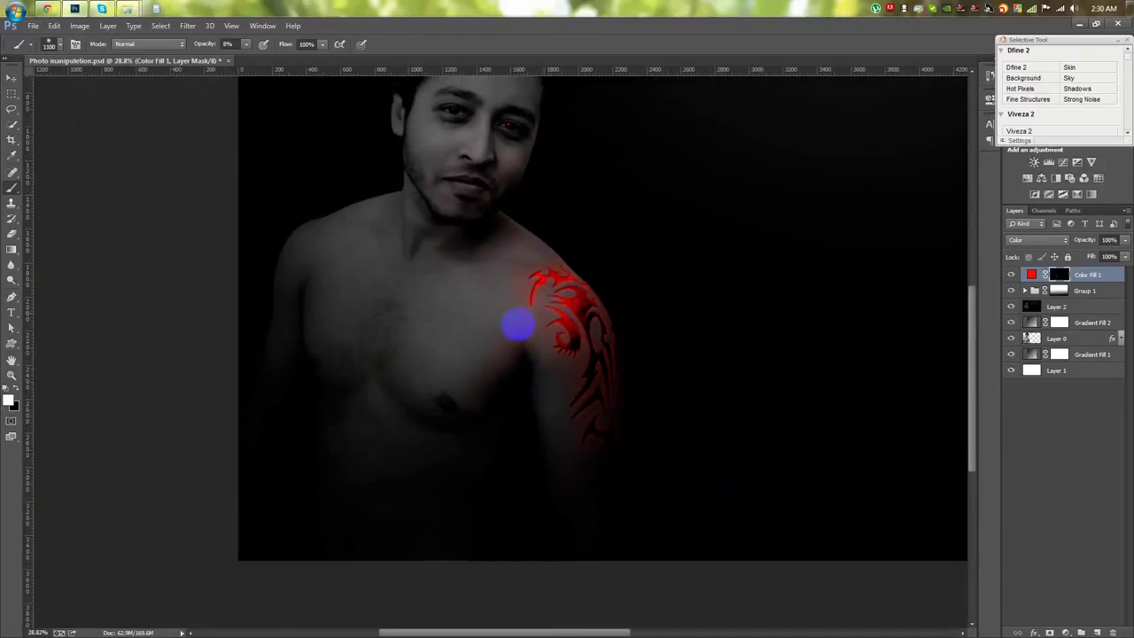
{"action": "scroll", "coordinate": [593, 496], "scroll_direction": "down", "scroll_amount": 1}
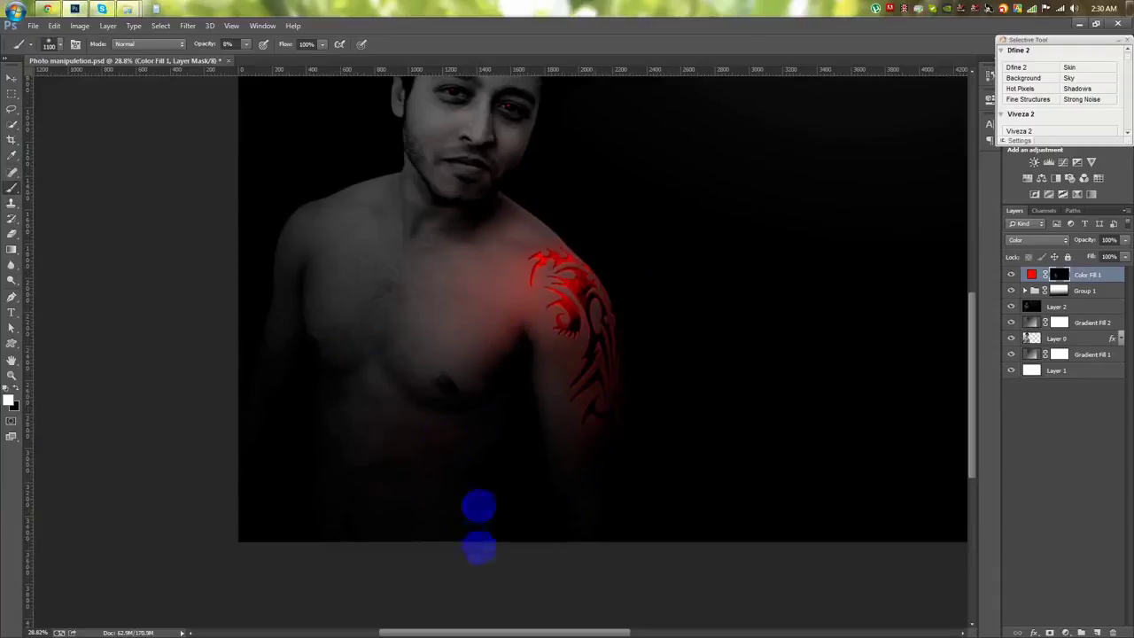
{"action": "scroll", "coordinate": [508, 362], "scroll_direction": "up", "scroll_amount": 2}
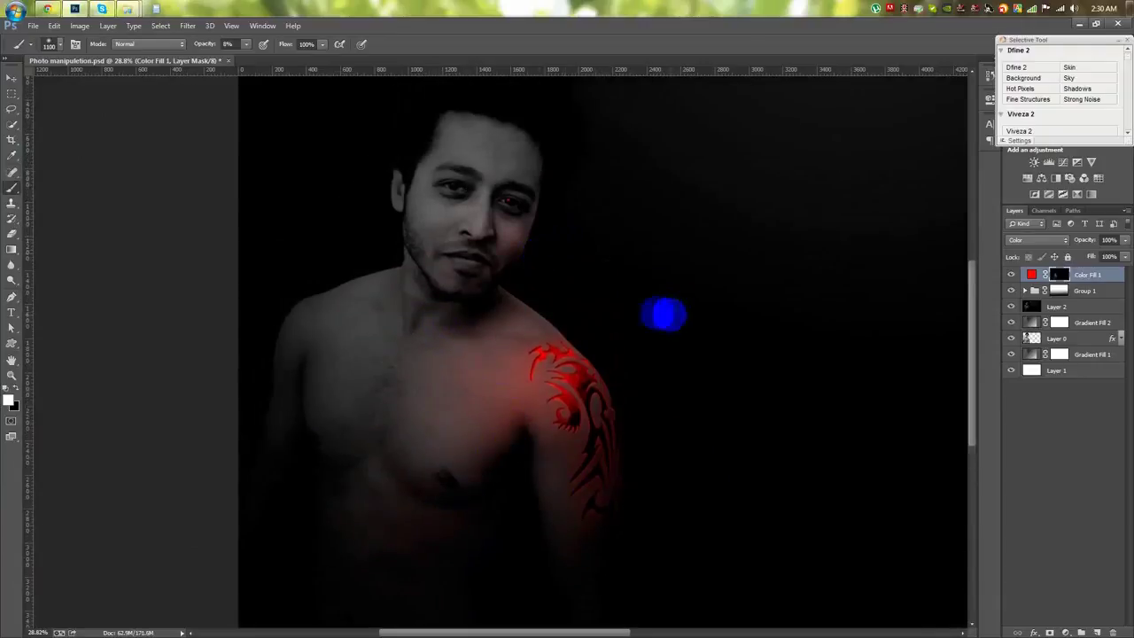
{"action": "scroll", "coordinate": [660, 345], "scroll_direction": "up", "scroll_amount": 2}
{"action": "scroll", "coordinate": [741, 331], "scroll_direction": "down", "scroll_amount": 3}
{"action": "scroll", "coordinate": [375, 273], "scroll_direction": "up", "scroll_amount": 2}
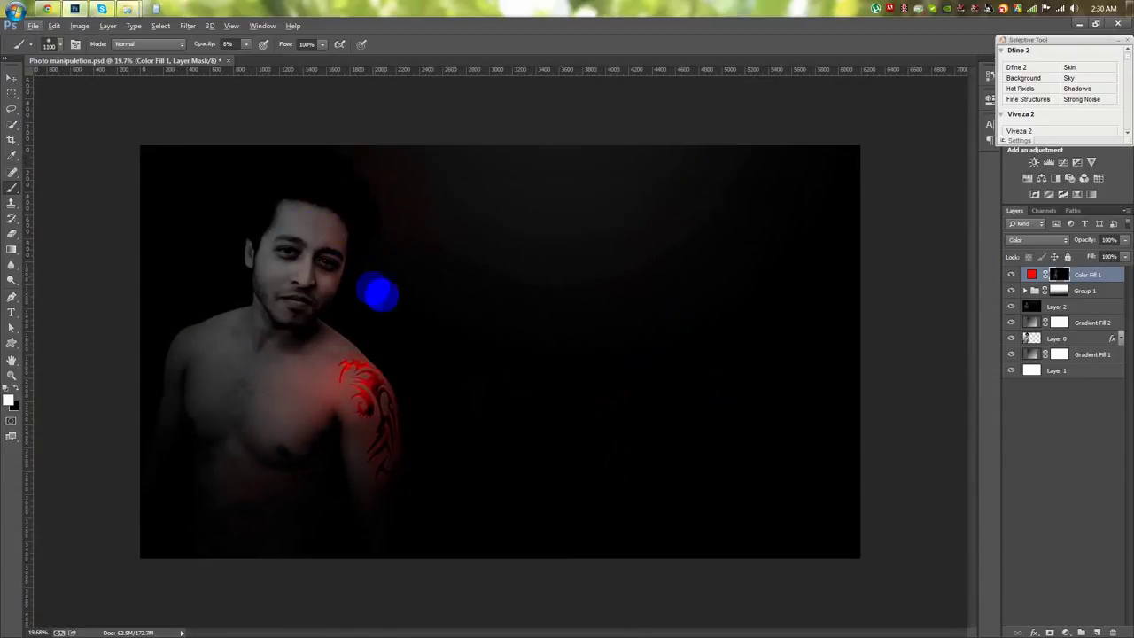
{"action": "scroll", "coordinate": [336, 393], "scroll_direction": "up", "scroll_amount": 1}
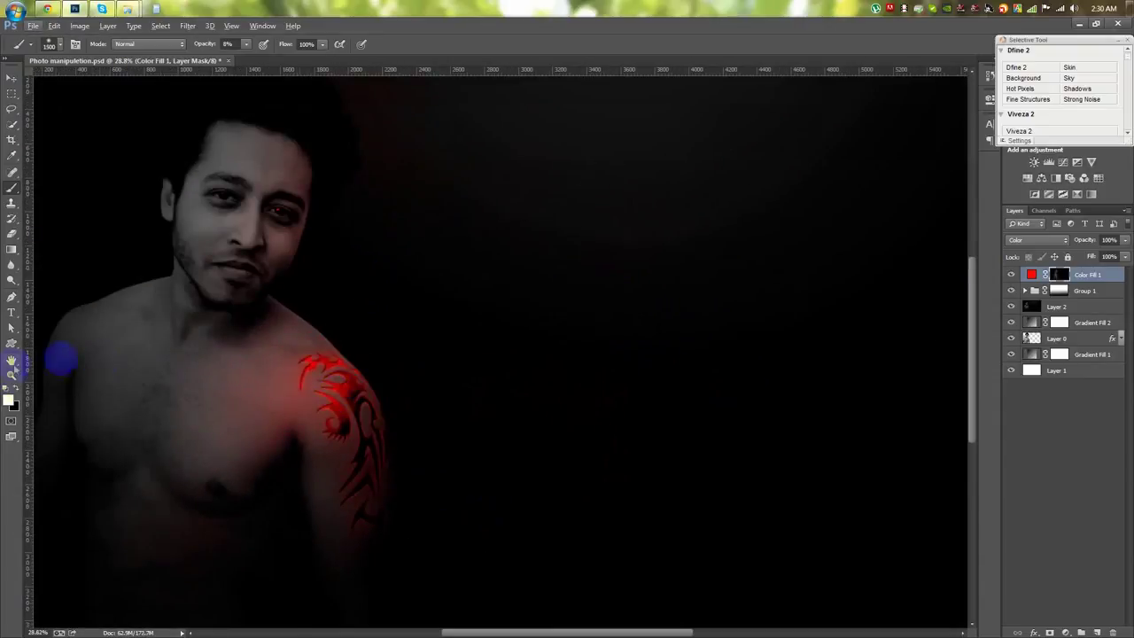
{"action": "scroll", "coordinate": [508, 370], "scroll_direction": "up", "scroll_amount": 2}
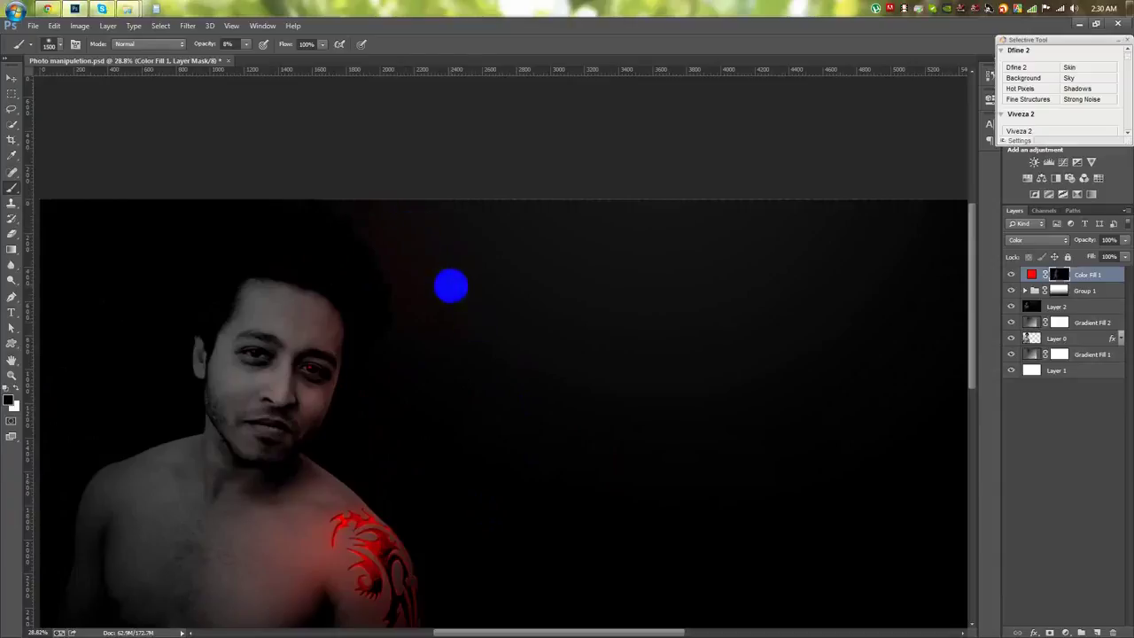
Extend the soft red glow across the chest and upper arm
{"action": "left_click", "coordinate": [446, 327]}
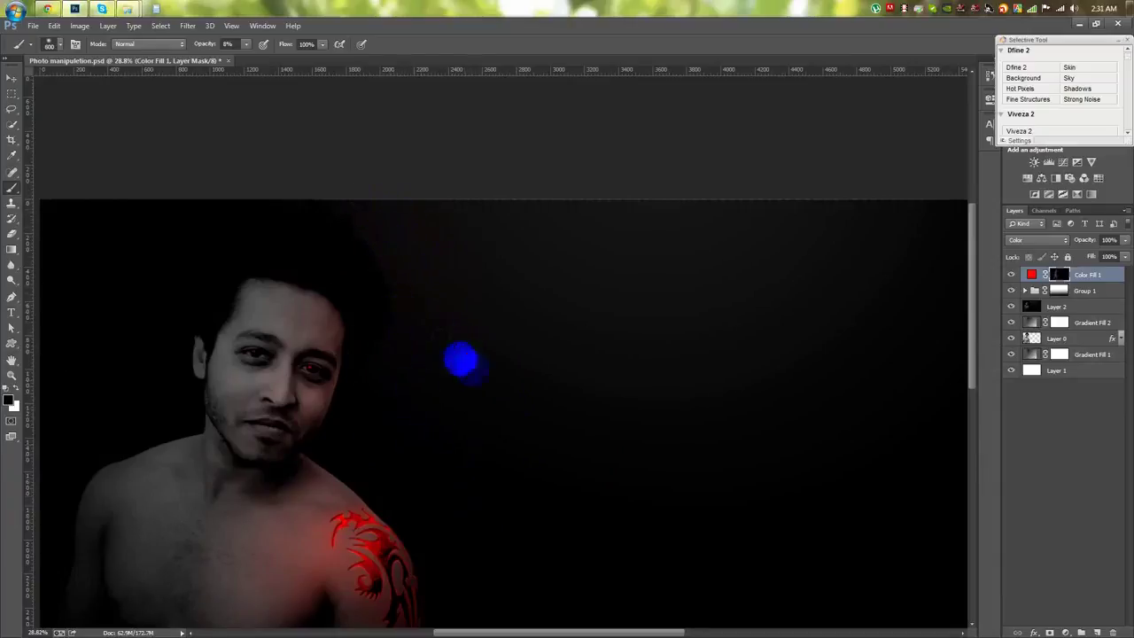
{"action": "left_click_drag", "start_coordinate": [471, 369], "coordinate": [622, 166]}
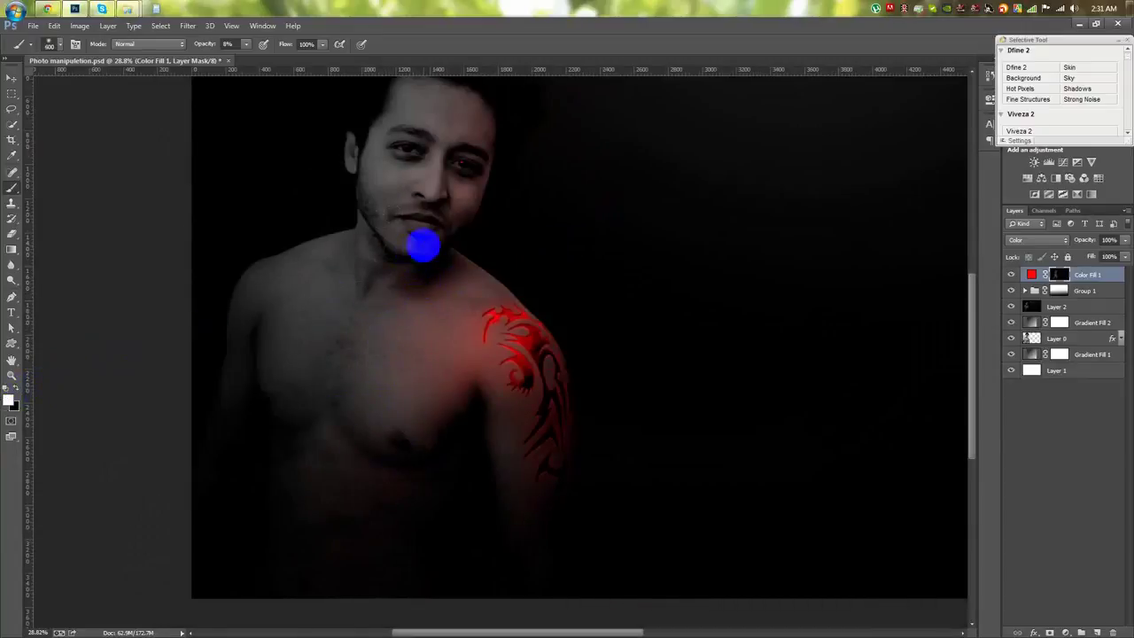
{"action": "scroll", "coordinate": [531, 317], "scroll_direction": "down", "scroll_amount": 2}
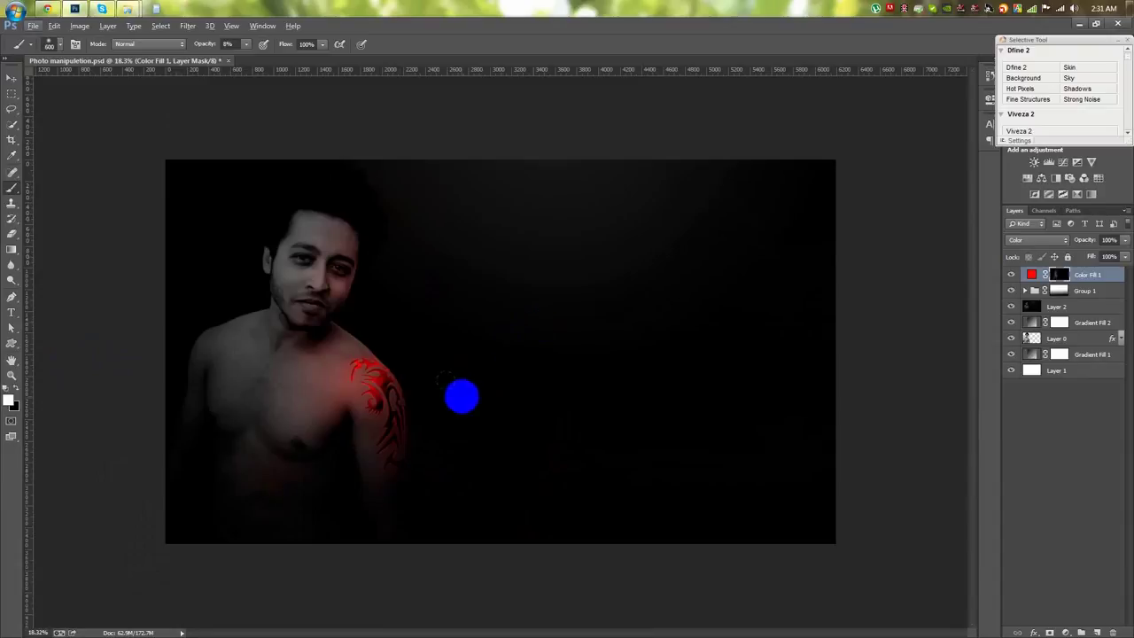
{"action": "scroll", "coordinate": [326, 186], "scroll_direction": "up", "scroll_amount": 2}
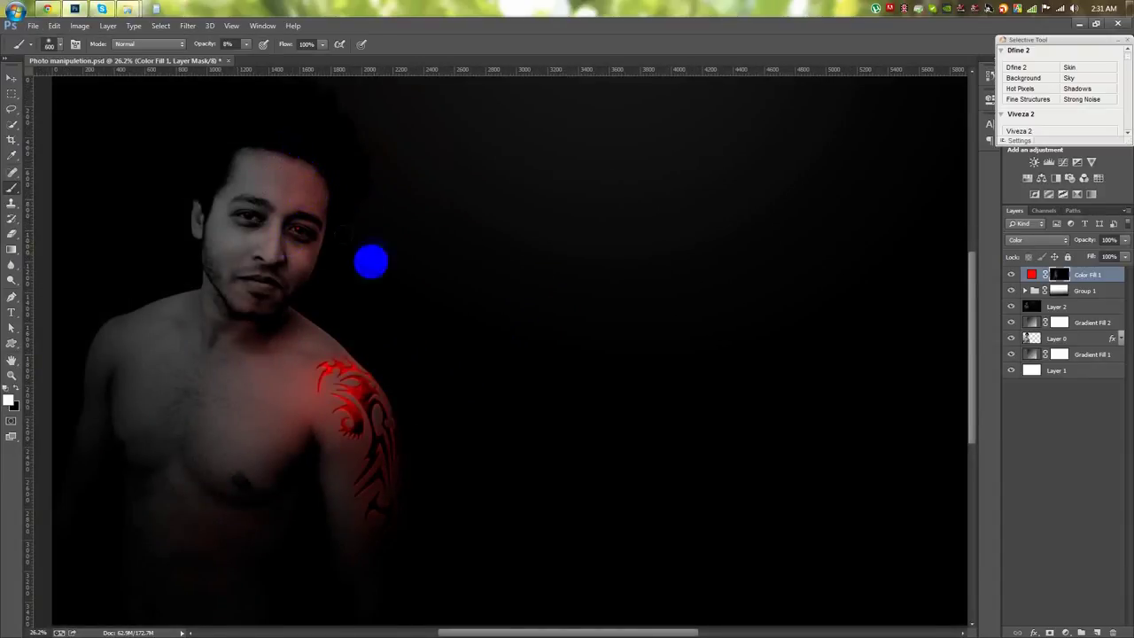
{"action": "scroll", "coordinate": [337, 239], "scroll_direction": "down", "scroll_amount": 2}
{"action": "scroll", "coordinate": [381, 336], "scroll_direction": "down", "scroll_amount": 1}
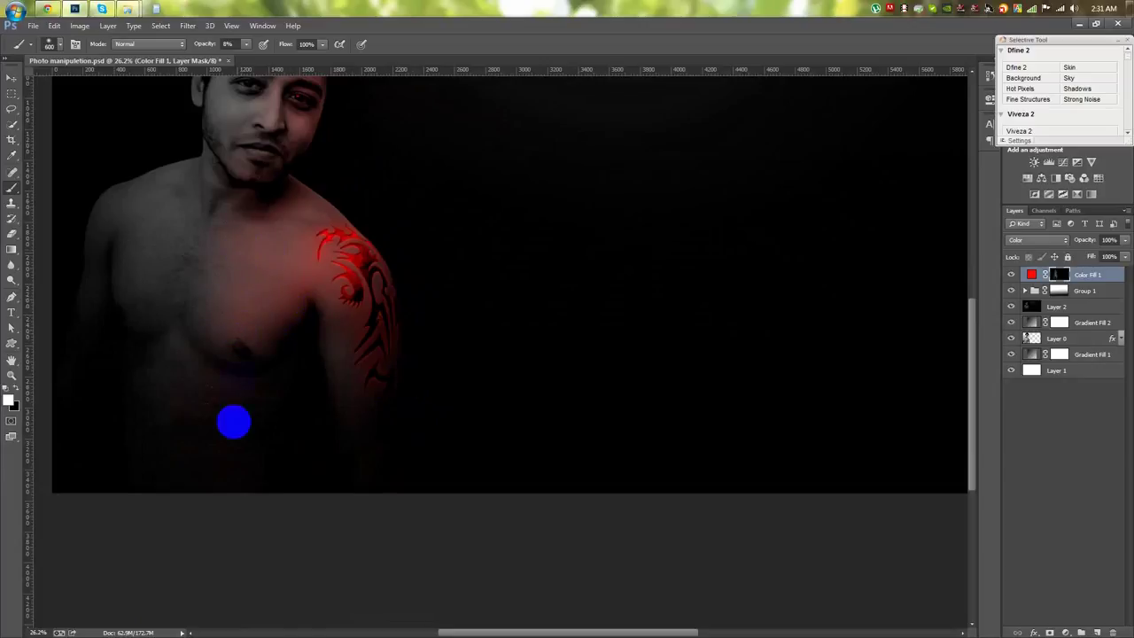
{"action": "scroll", "coordinate": [182, 393], "scroll_direction": "down", "scroll_amount": 3}
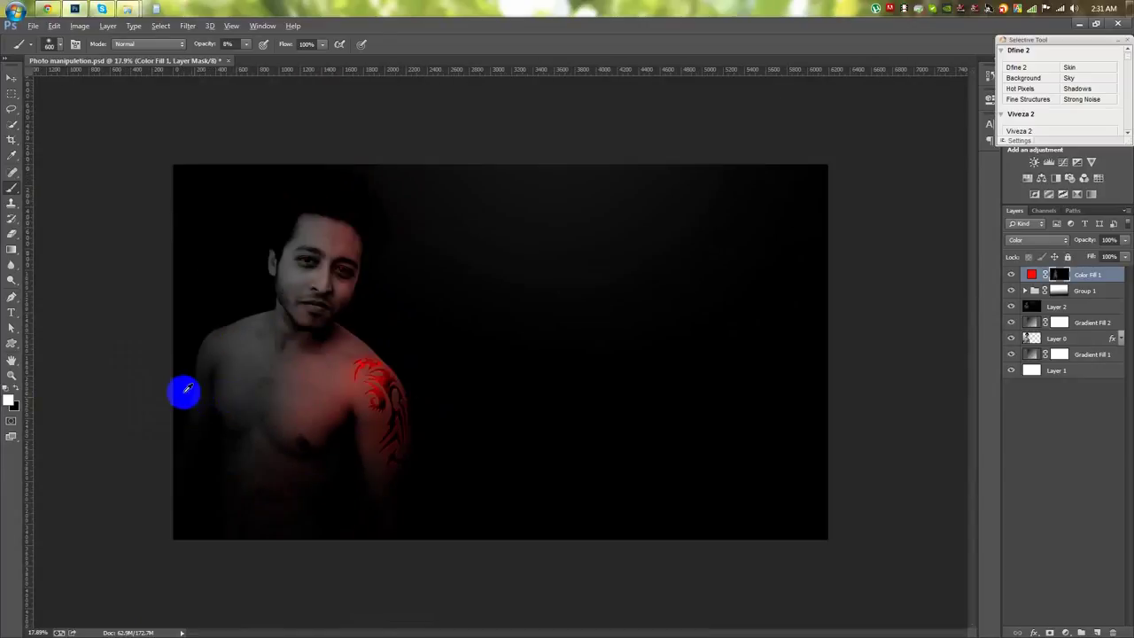
{"action": "scroll", "coordinate": [175, 390], "scroll_direction": "up", "scroll_amount": 1}
{"action": "scroll", "coordinate": [160, 266], "scroll_direction": "up", "scroll_amount": 1}
{"action": "left_click", "coordinate": [12, 78]}
{"action": "scroll", "coordinate": [201, 258], "scroll_direction": "down", "scroll_amount": 2}
{"action": "scroll", "coordinate": [199, 255], "scroll_direction": "up", "scroll_amount": 1}
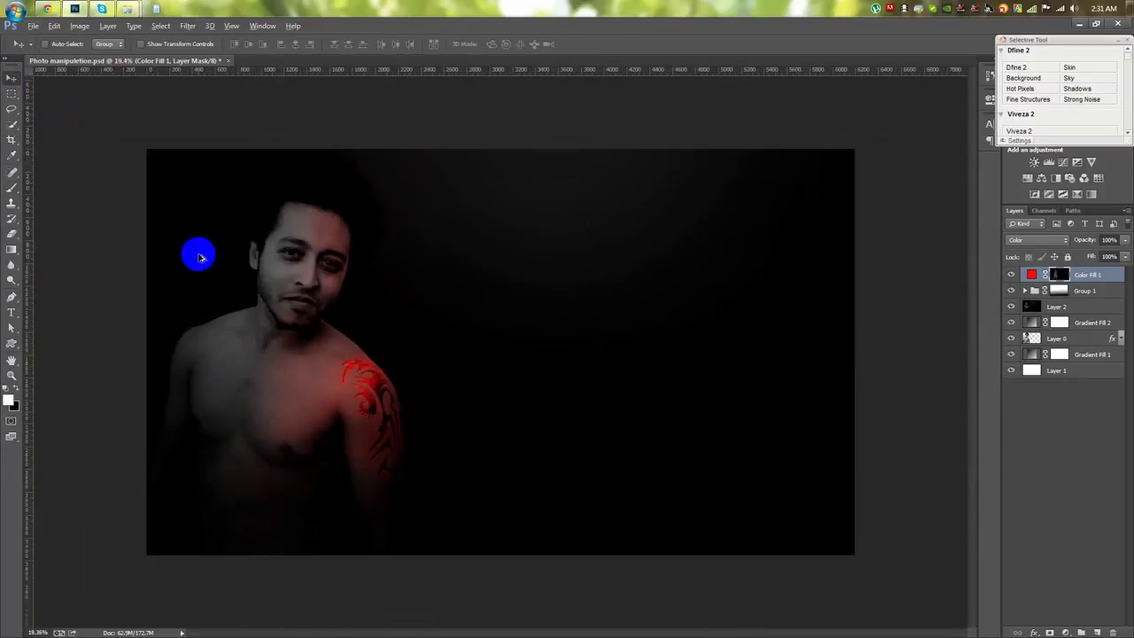
Try a Soft Light duplicate of the red fill layer, then discard it
{"action": "scroll", "coordinate": [263, 266], "scroll_direction": "up", "scroll_amount": 1}
{"action": "left_click", "coordinate": [1097, 631]}
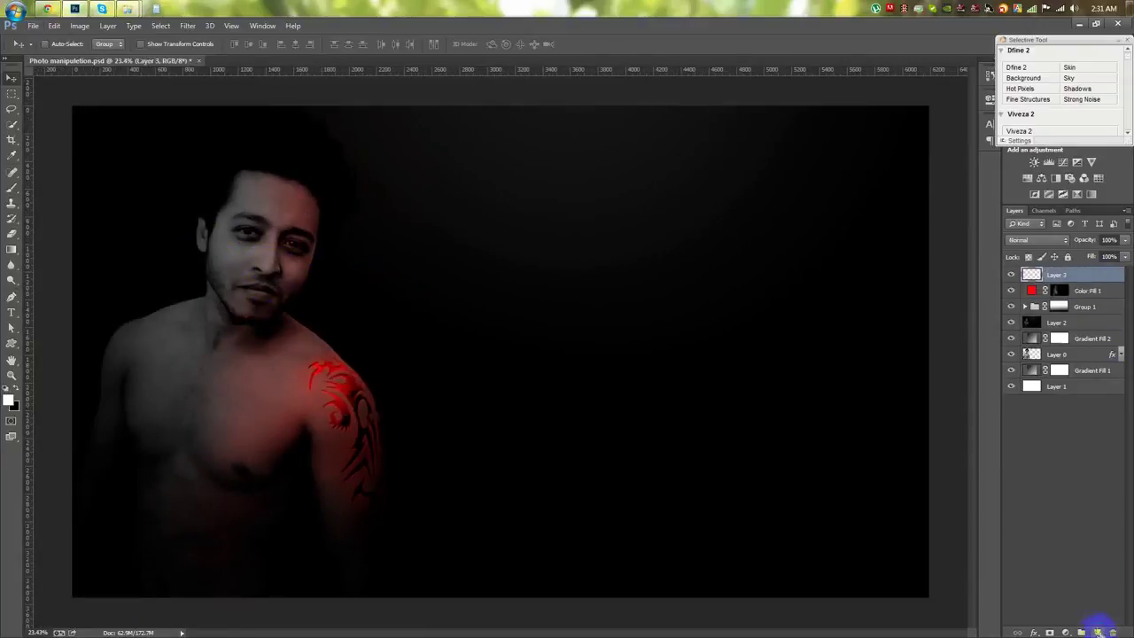
{"action": "key", "text": "ctrl+z"}
{"action": "key", "text": "ctrl+j"}
{"action": "left_click", "coordinate": [1039, 240]}
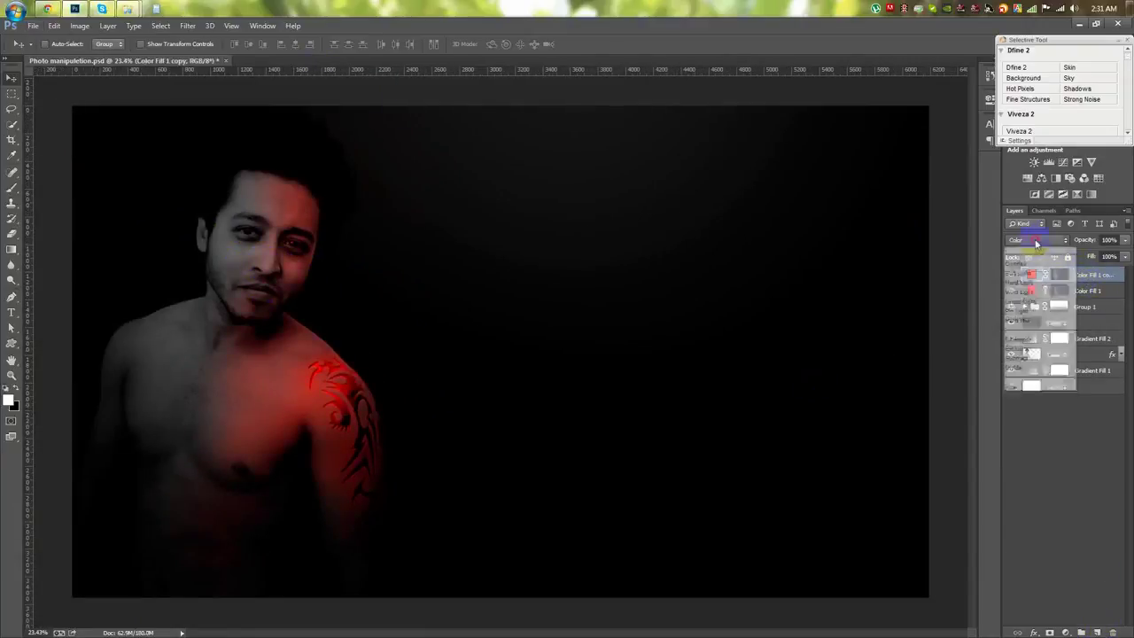
{"action": "left_click", "coordinate": [1018, 394]}
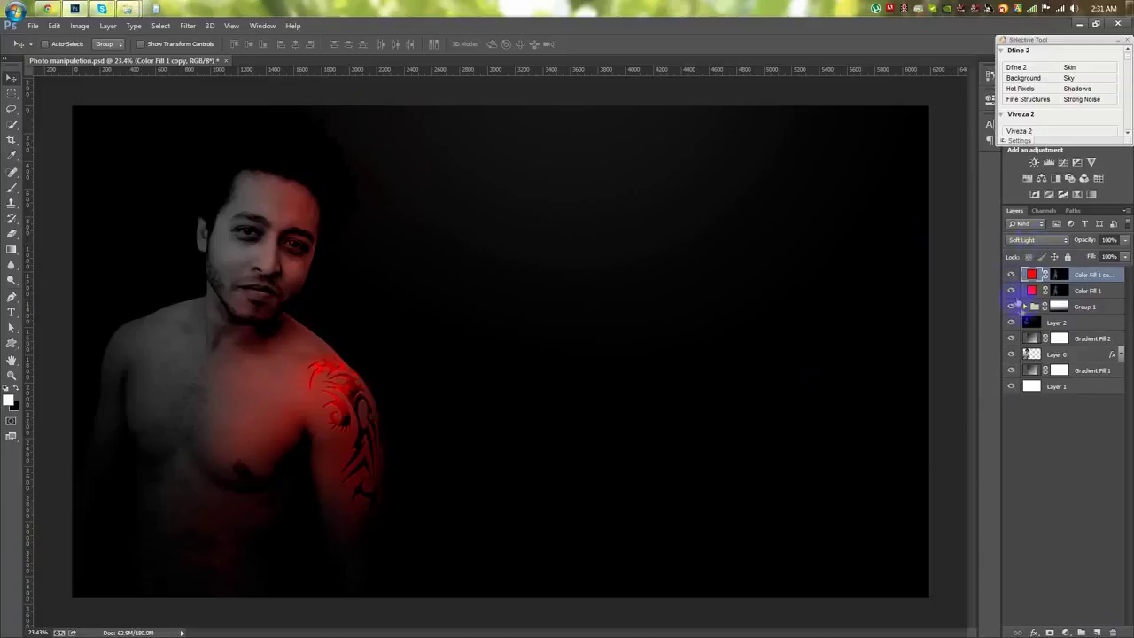
{"action": "key", "text": "Delete"}
Stamp a merged copy of the visible image onto a new Layer 3 via Apply Image
{"action": "left_click", "coordinate": [1098, 632]}
{"action": "left_click", "coordinate": [79, 25]}
{"action": "left_click", "coordinate": [142, 202]}
{"action": "left_click", "coordinate": [671, 177]}
{"action": "left_click", "coordinate": [197, 30]}
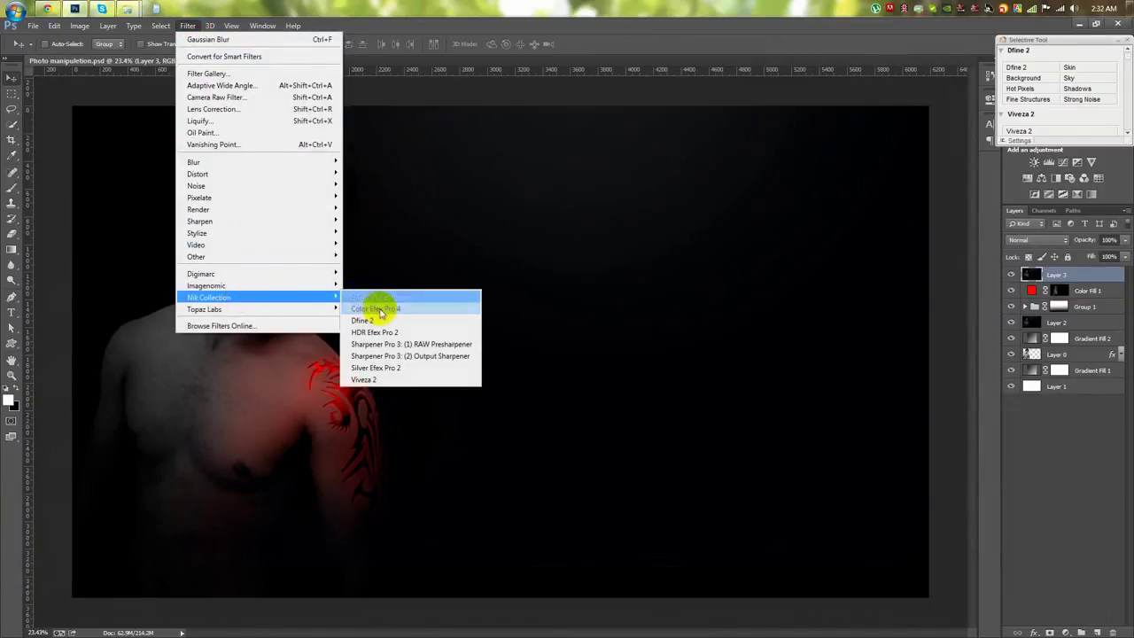
Apply Color Efex Pro 4's Ink filter at 18% strength to Layer 3
{"action": "mouse_move", "coordinate": [210, 296]}
{"action": "left_click", "coordinate": [381, 310]}
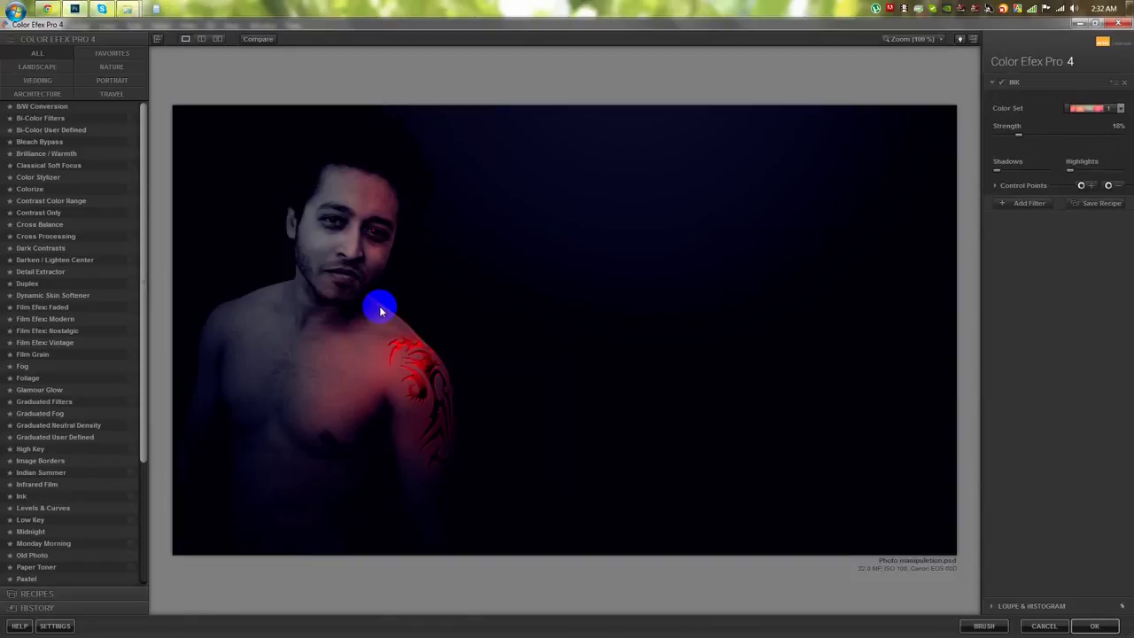
{"action": "left_click", "coordinate": [1087, 623]}
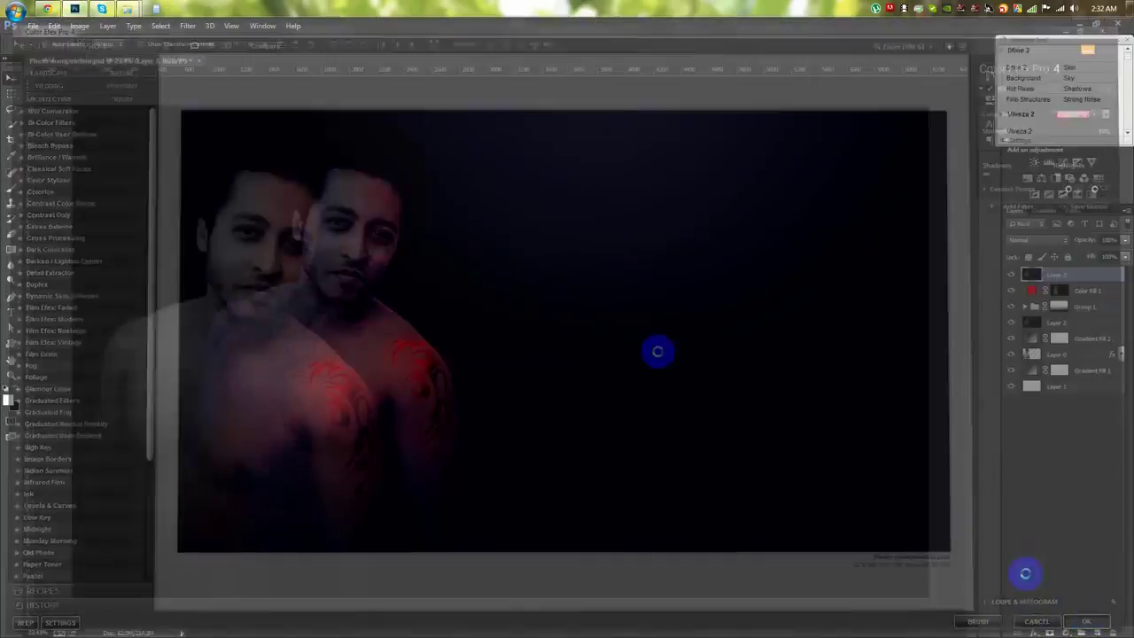